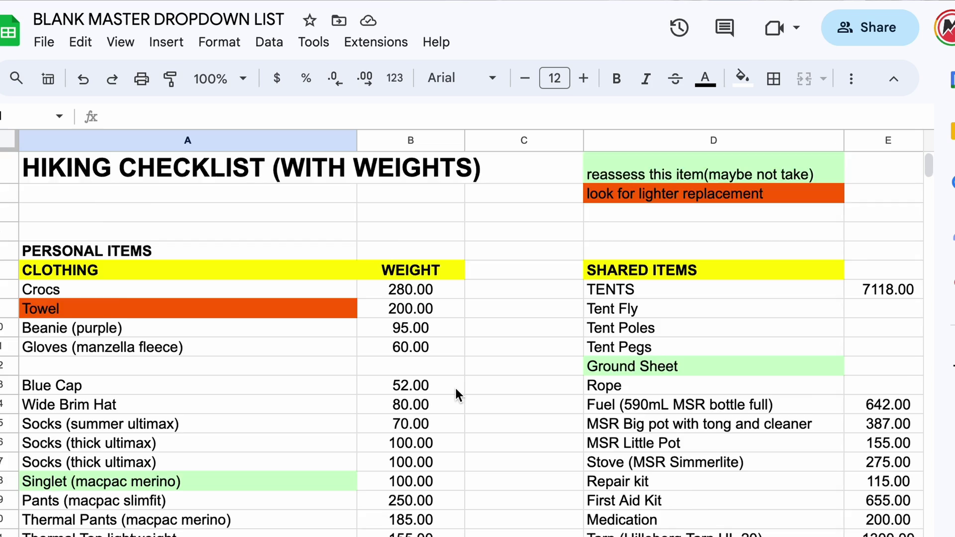
Scroll down the HIKING CHECKLIST (WITH WEIGHTS) sheet to review the item weights.
scroll(456, 388, down, 5)
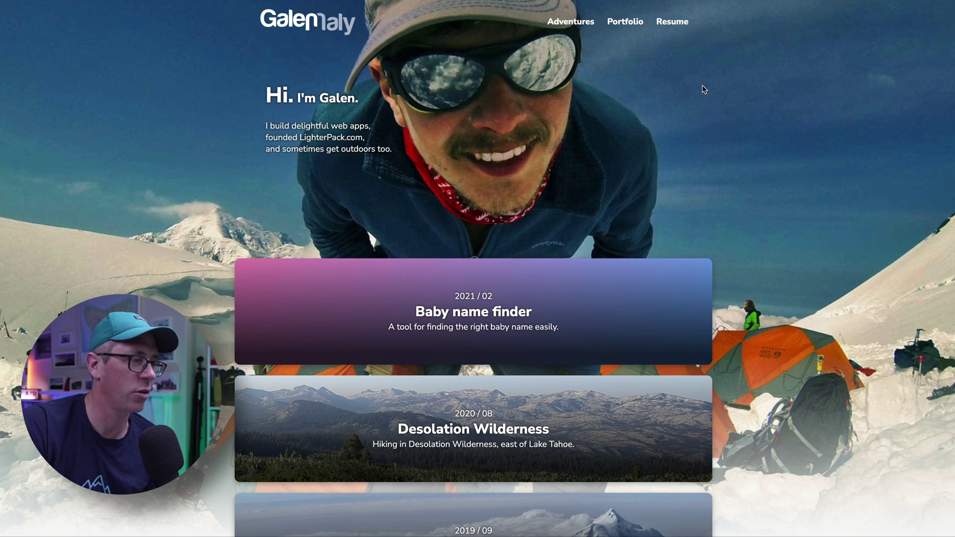
Scroll down through galenmaly.com's project cards and back up.
scroll(704, 90, down, 20)
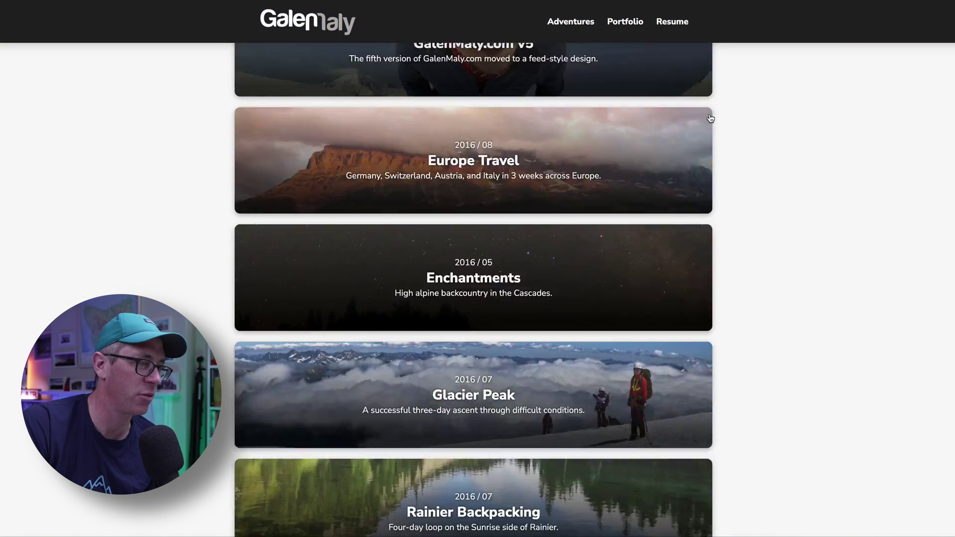
scroll(710, 118, down, 20)
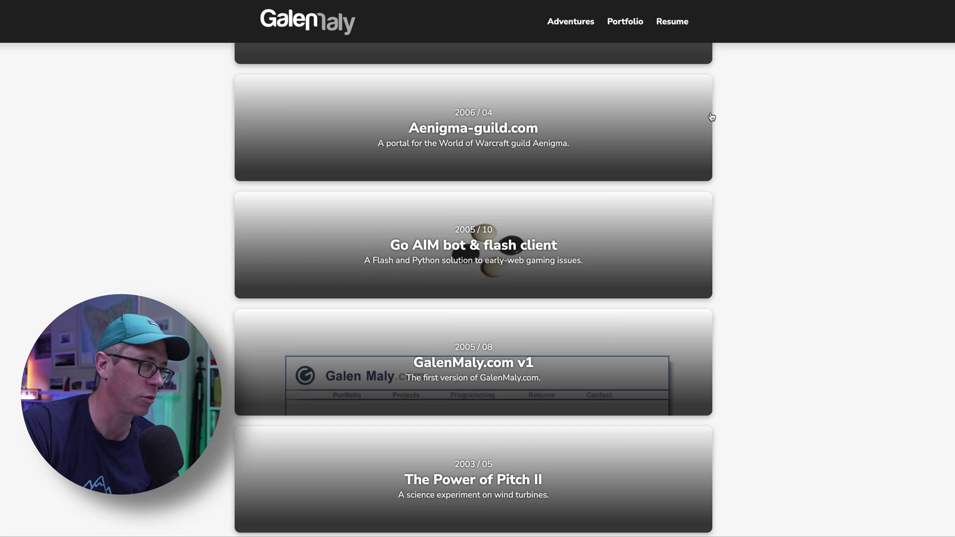
scroll(712, 117, up, 20)
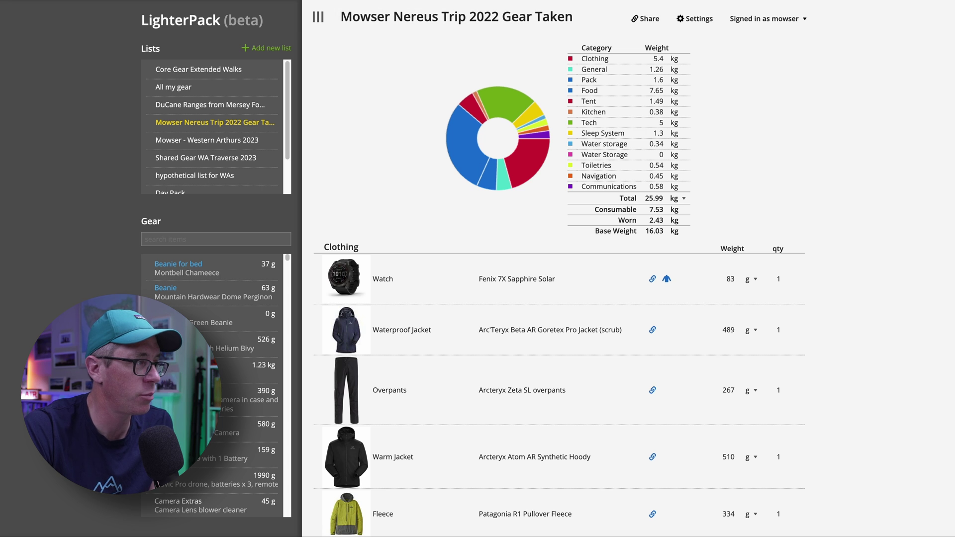
Review the Nereus Trip 2022 categories and item weights, with Add new list, Import CSV and Copy a list showing.
mouse_move(276, 48)
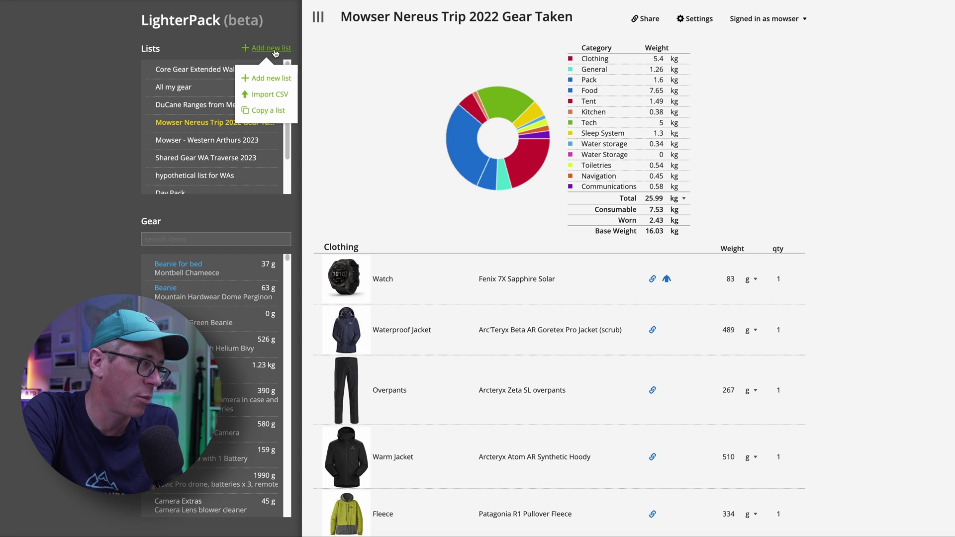
scroll(288, 138, down, 3)
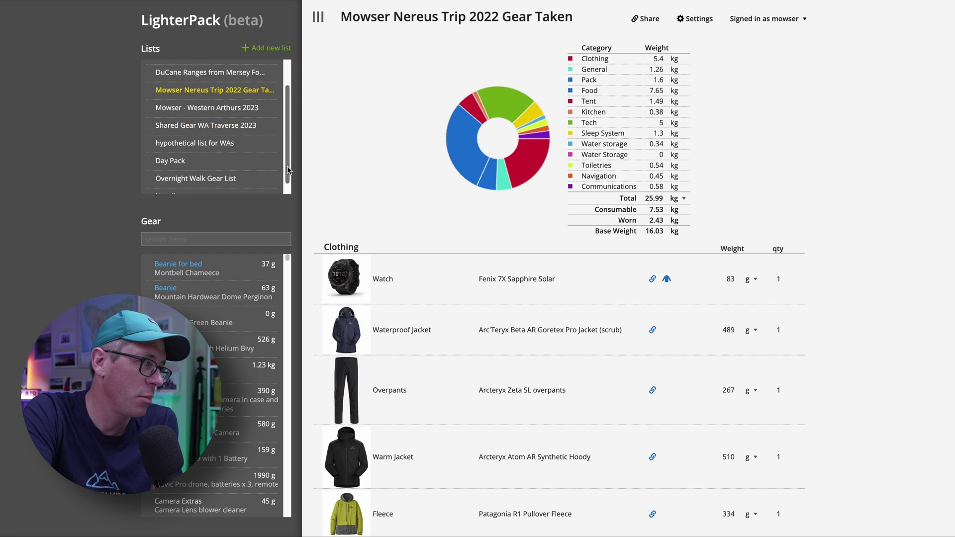
scroll(283, 130, up, 3)
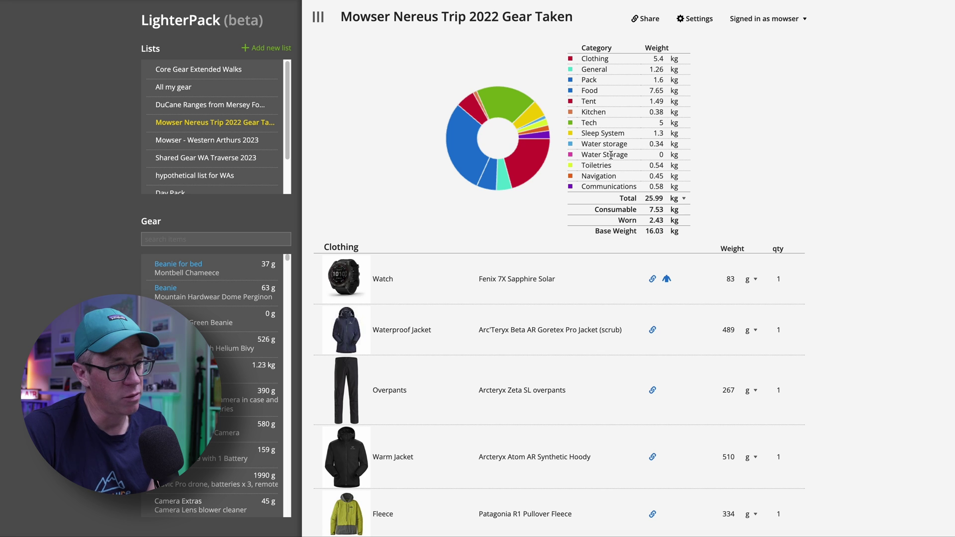
scroll(620, 193, down, 15)
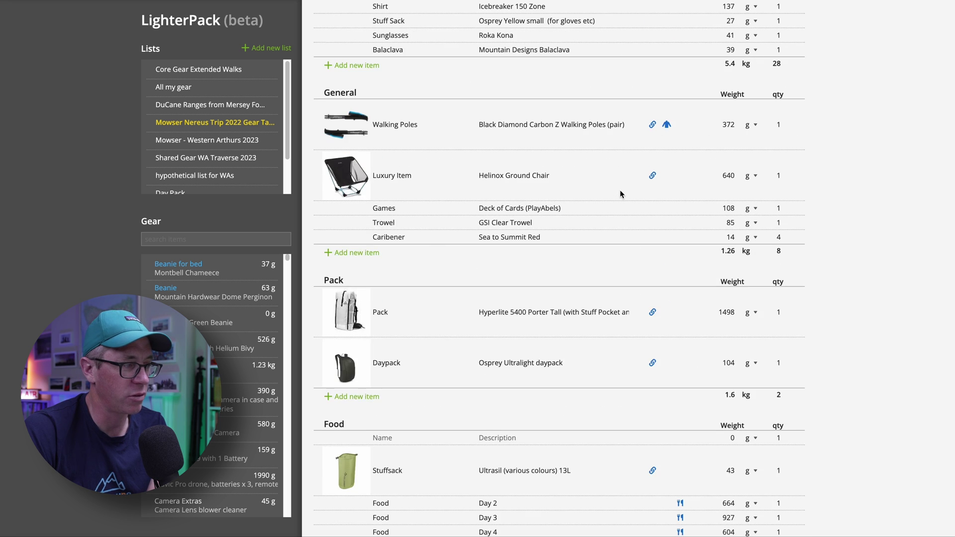
scroll(620, 193, down, 20)
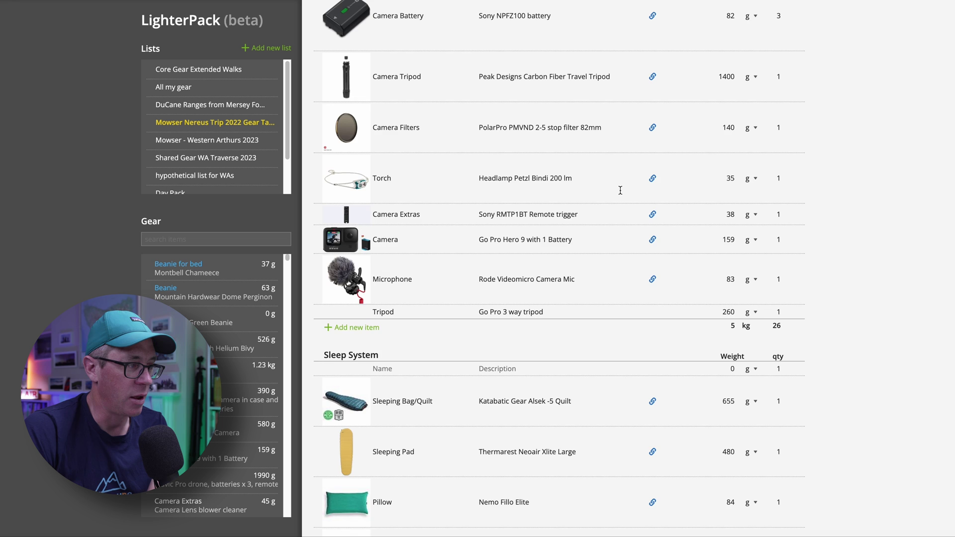
scroll(620, 190, up, 20)
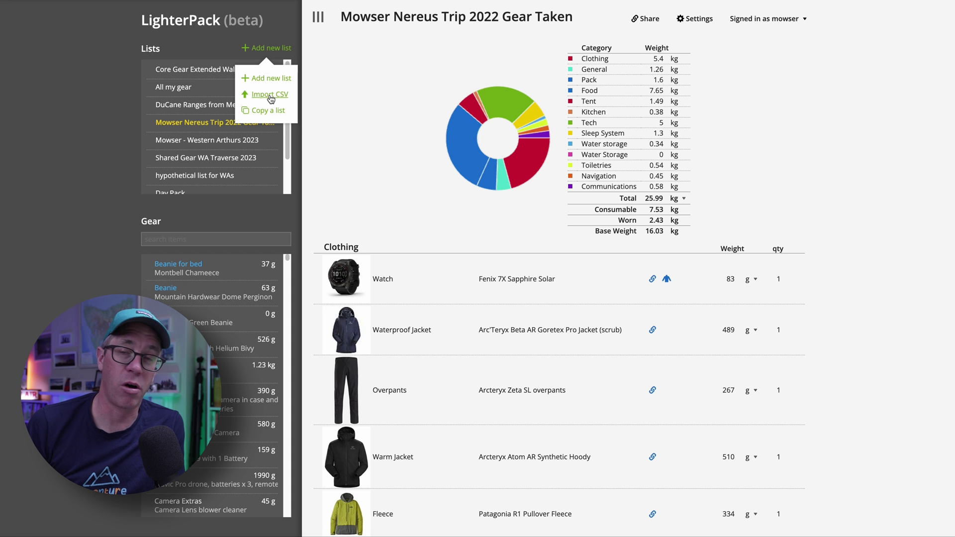
Open the BLANK MASTER DROPDOWN LIST spreadsheet and scroll through it.
click(270, 97)
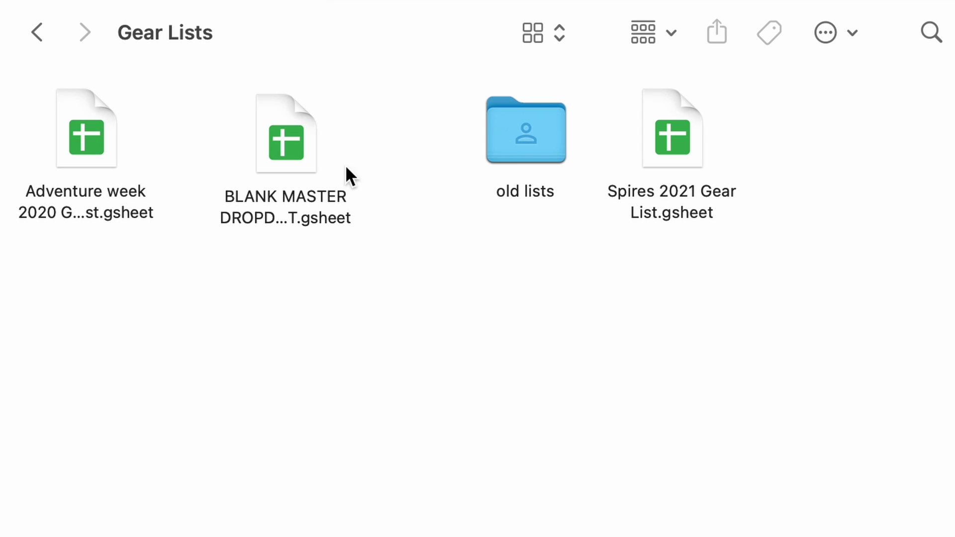
double_click(281, 142)
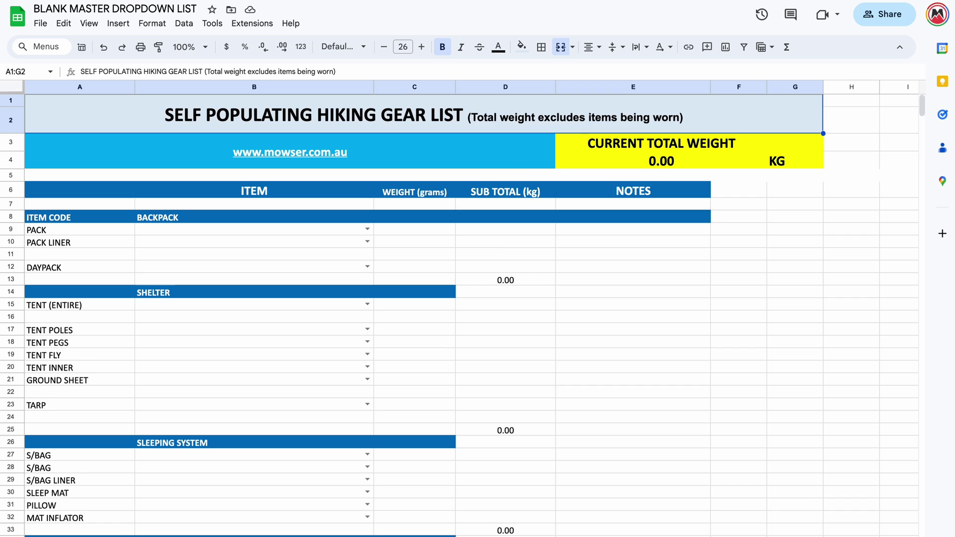
scroll(458, 316, down, 5)
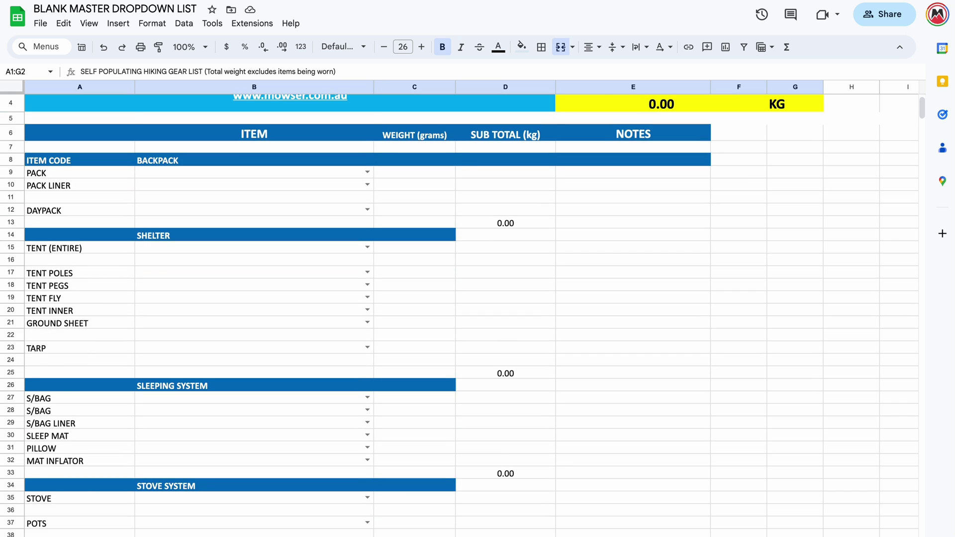
scroll(459, 315, up, 2)
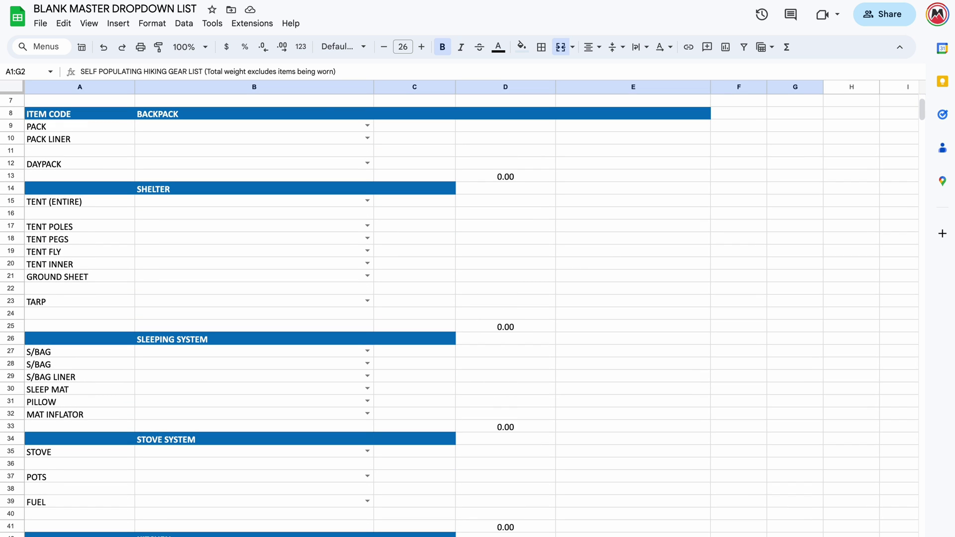
Choose Osprey Aether Pack 85L for PACK and Ultra Sil Pack Liner 90L for PACK LINER.
click(368, 125)
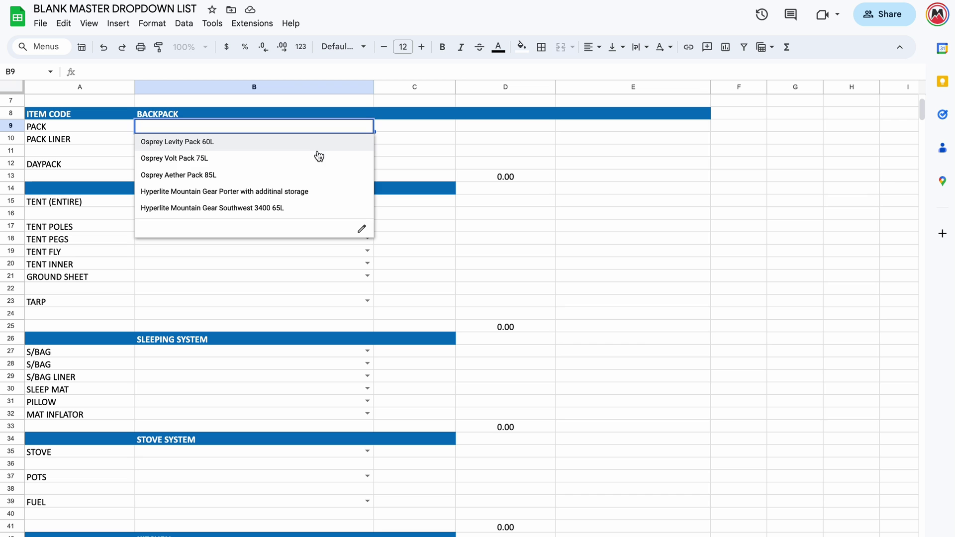
click(281, 174)
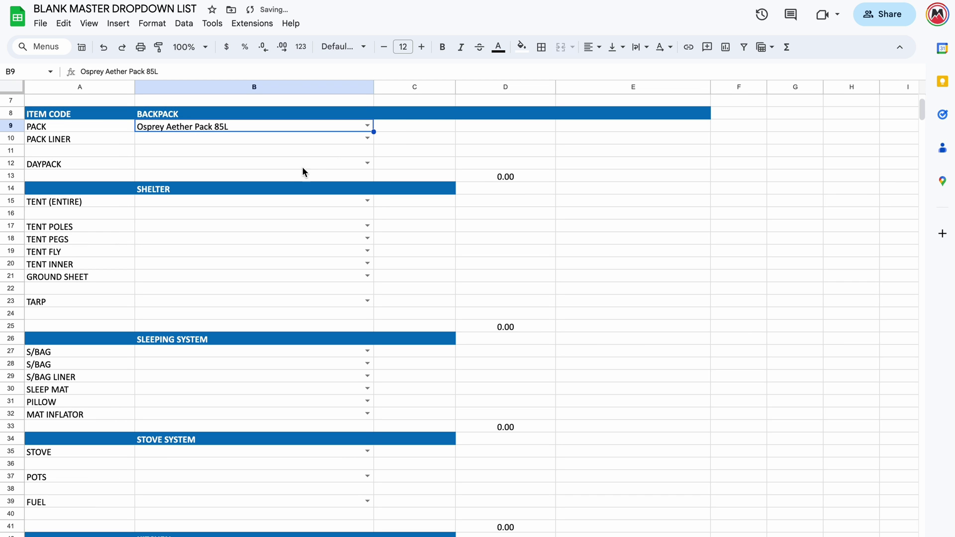
click(367, 138)
click(344, 172)
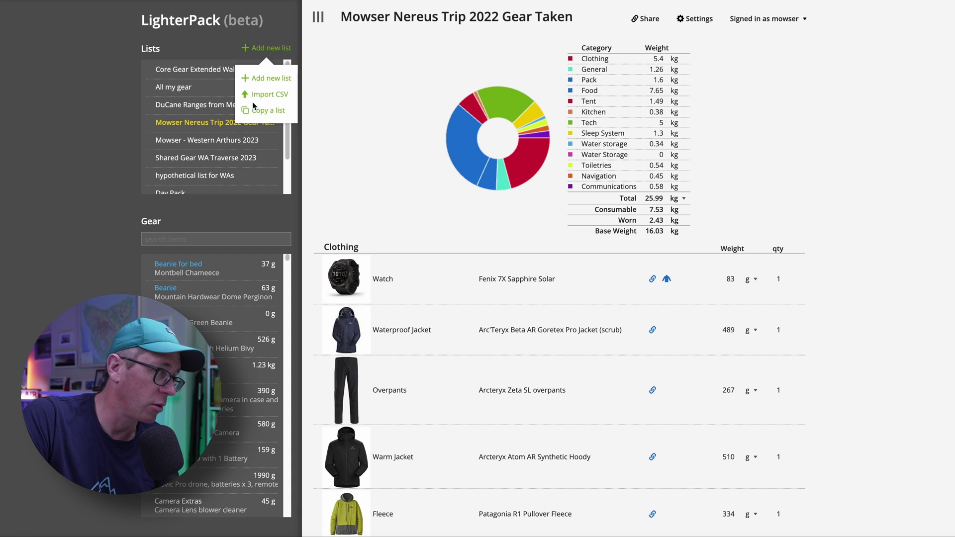
Create a new gear list whose first category is named Pack.
click(267, 80)
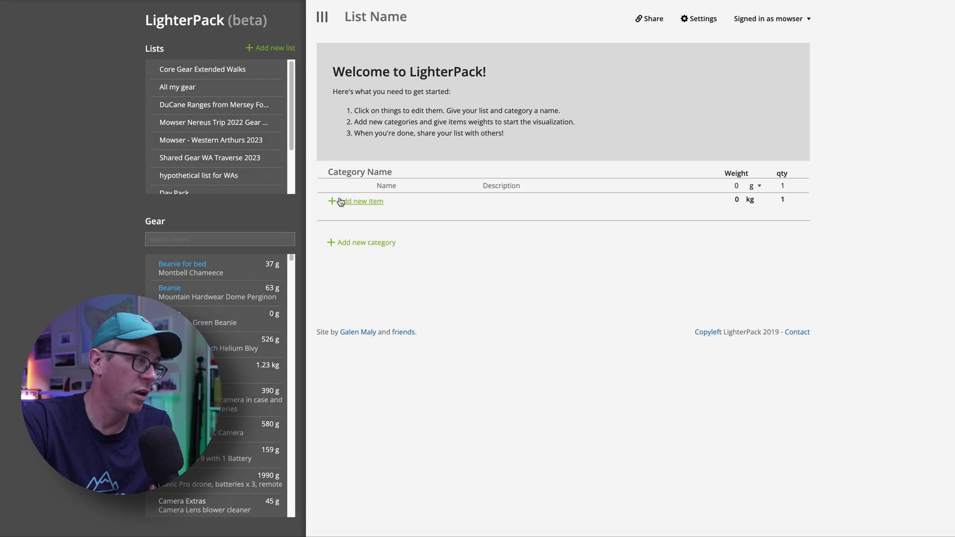
click(360, 171)
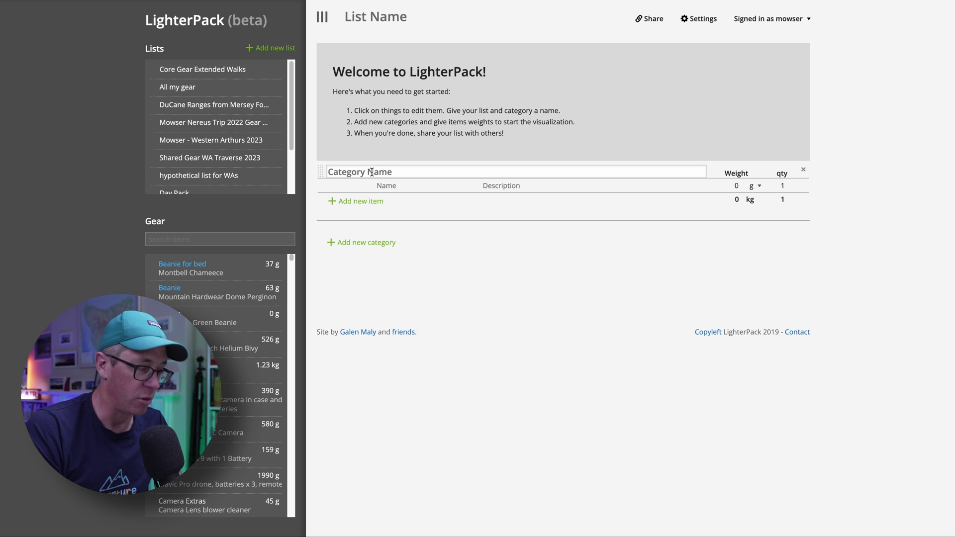
text(Pack)
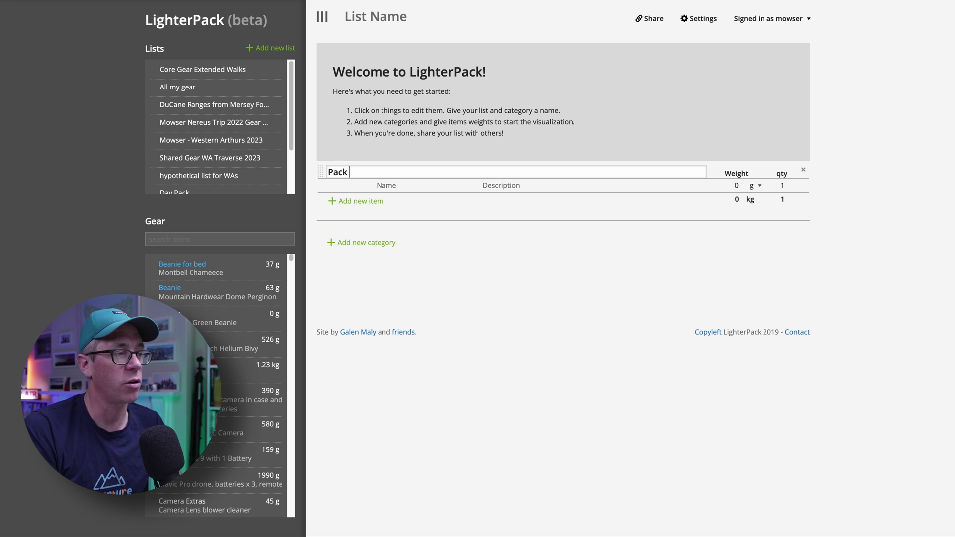
click(565, 237)
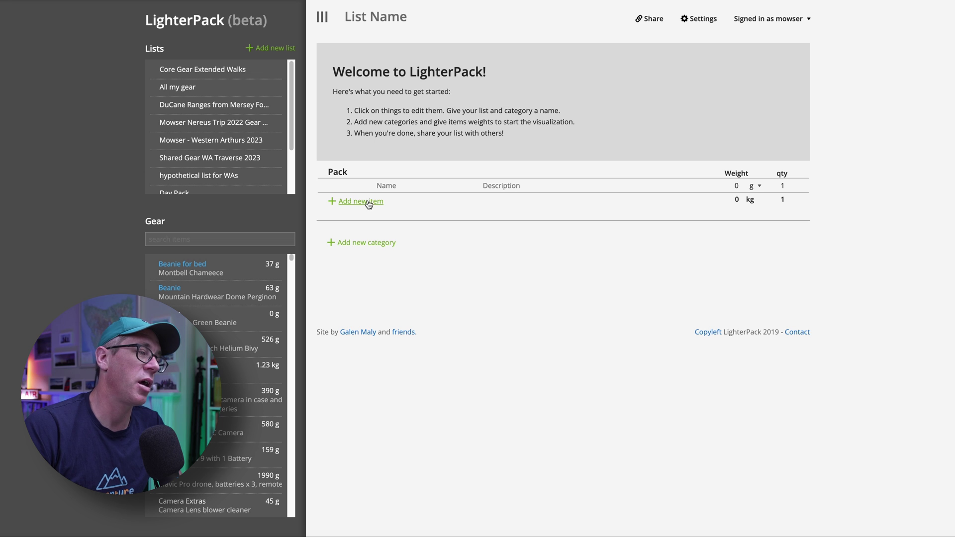
Add the Hyperlite 5400 Porter Tall pack and Ultra Sil Pack Liner 90L to Pack, deleting the blank row.
click(261, 245)
text(hyp)
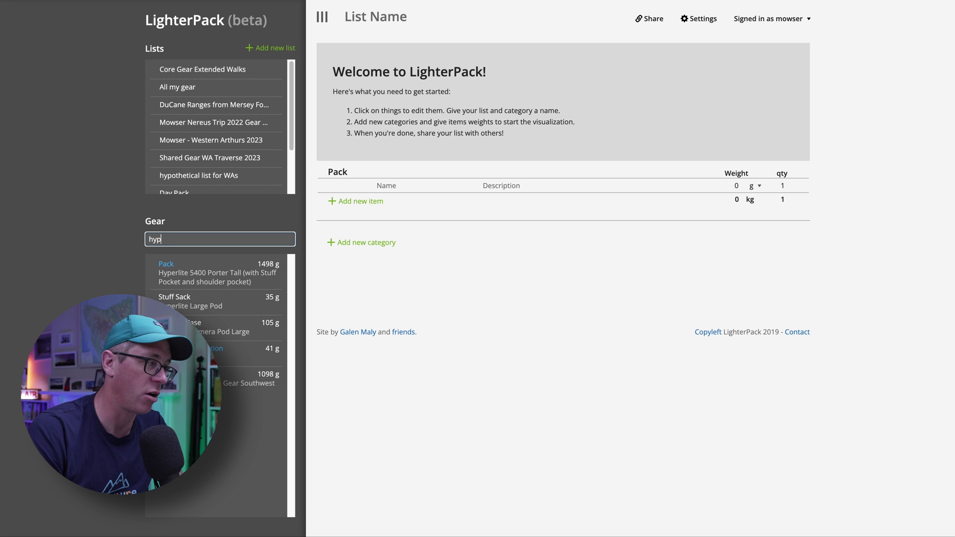
text(erlite)
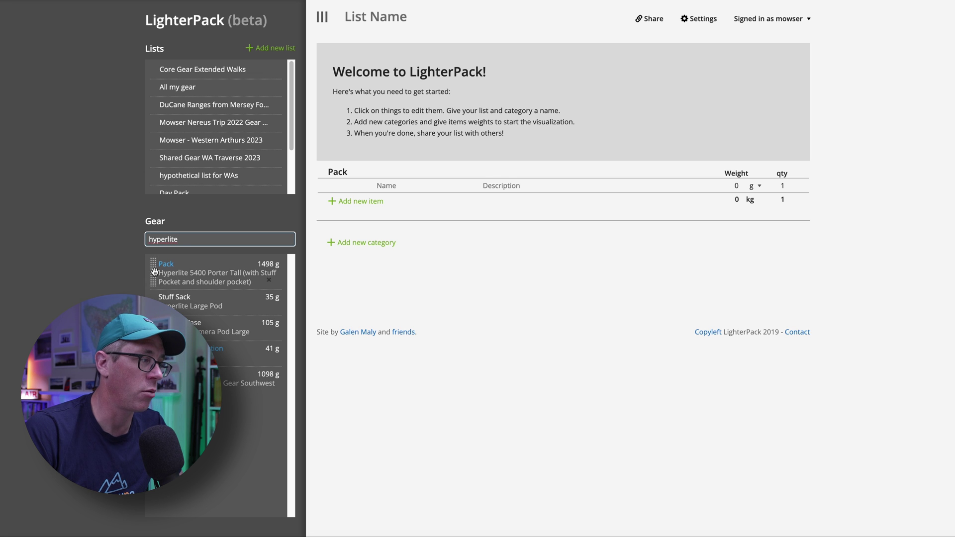
drag(154, 271, 389, 187)
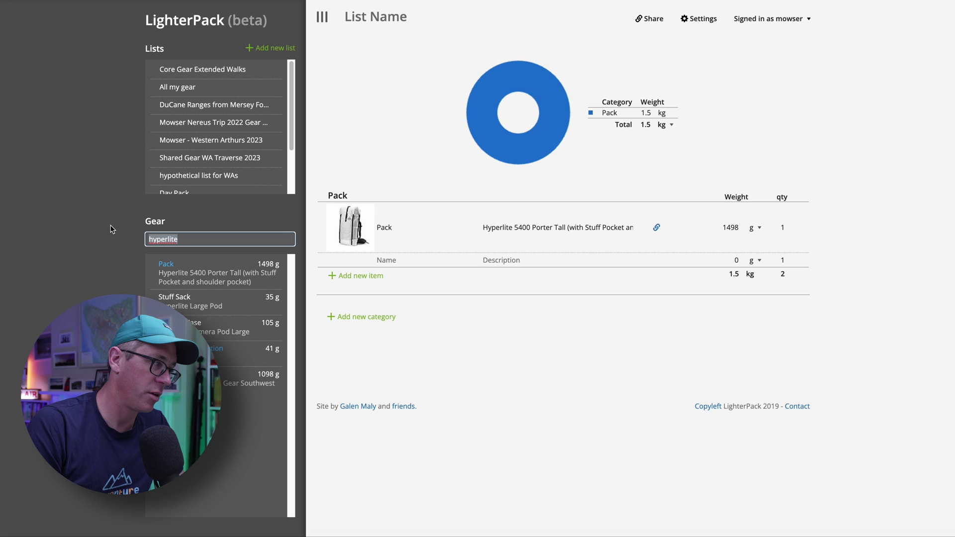
key(ctrl+a)
text(liner)
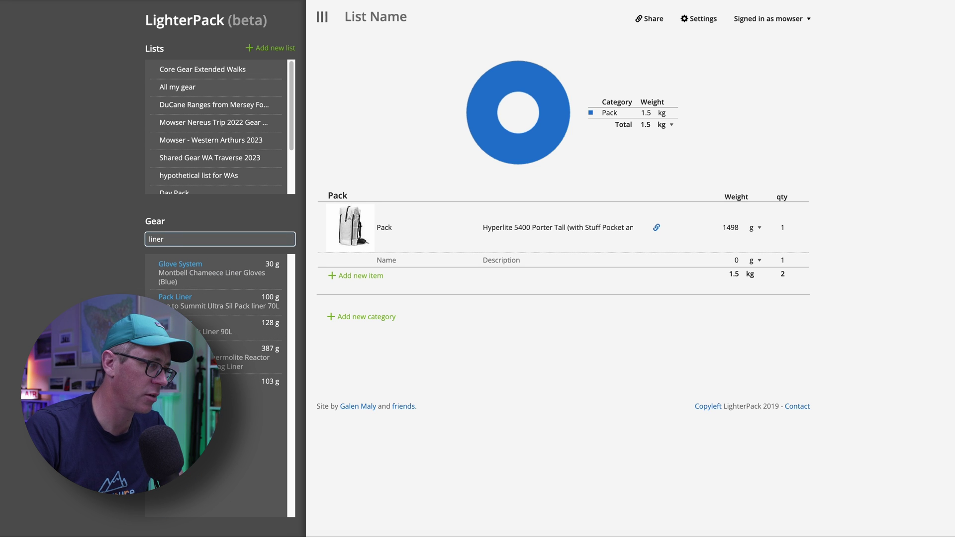
drag(219, 328, 547, 279)
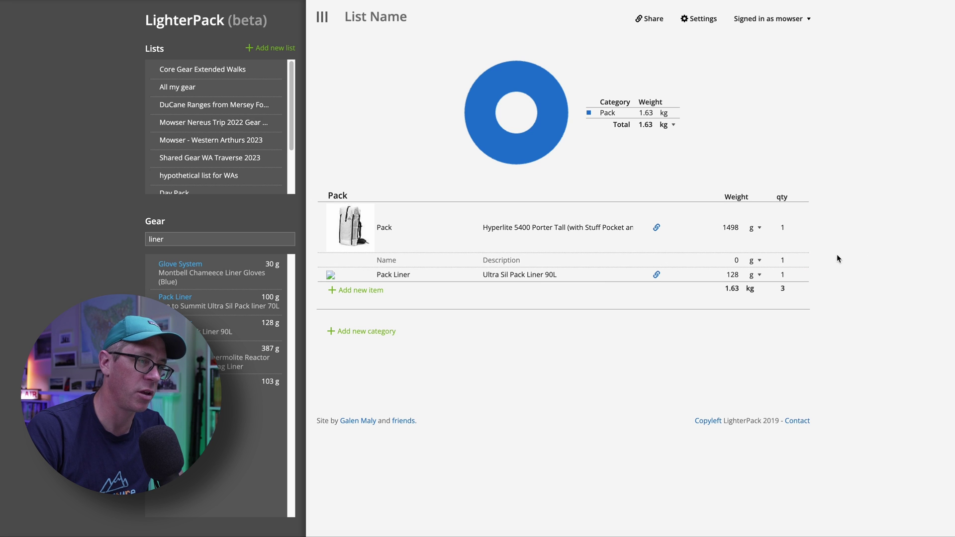
click(803, 260)
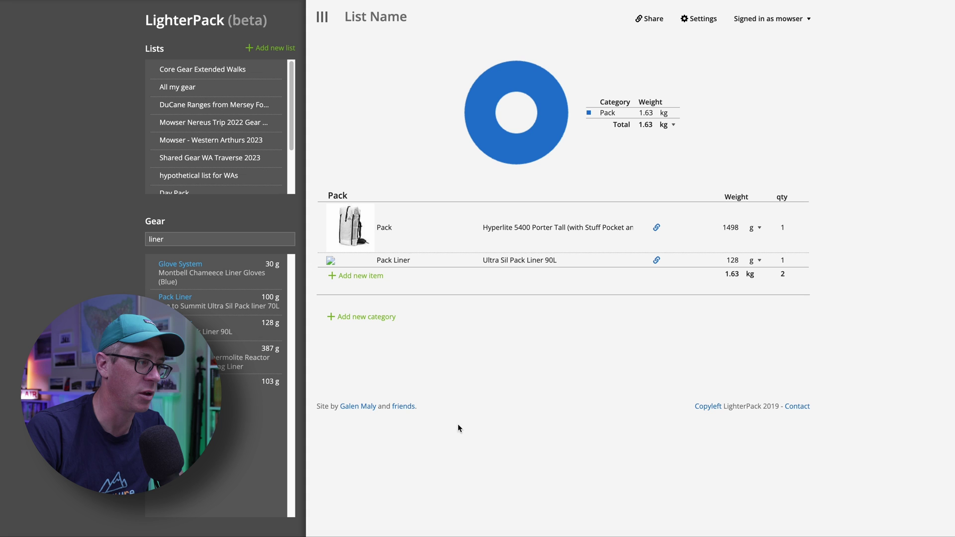
Add a Sleep system category with the Western Mountaineering Megalite bag and Thermarest Neoair XTherm pad.
click(367, 321)
text(Dl)
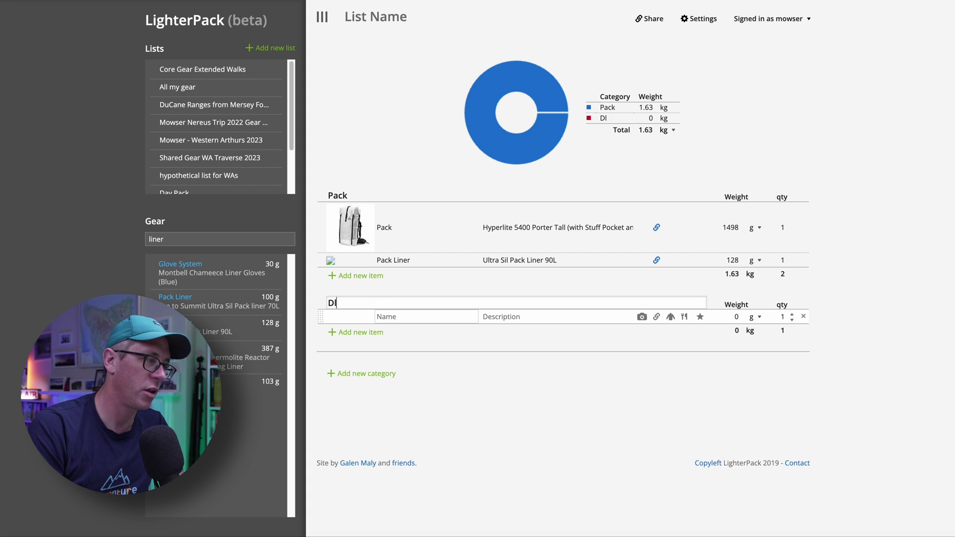
key(BackSpace)
key(BackSpace)
text(Sleep syst)
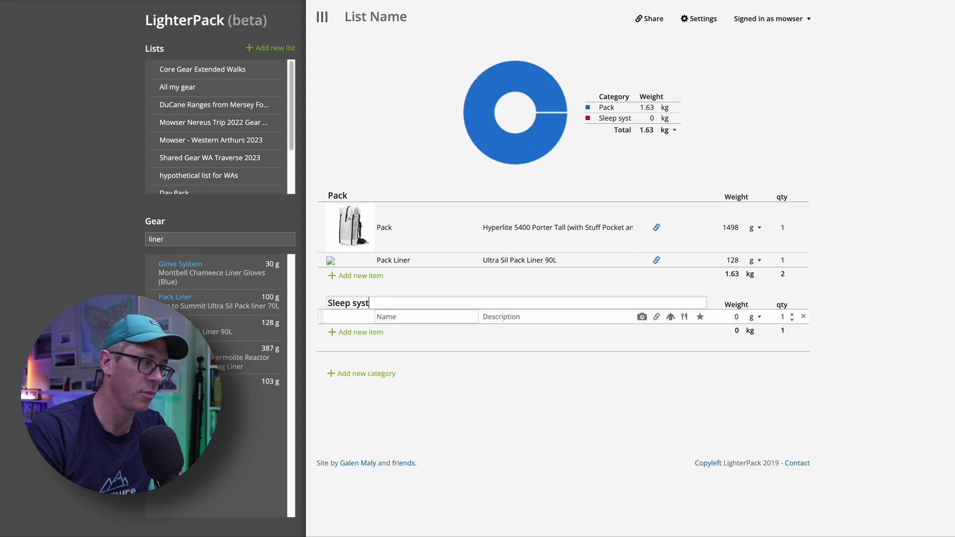
text(em)
key(Return)
click(217, 239)
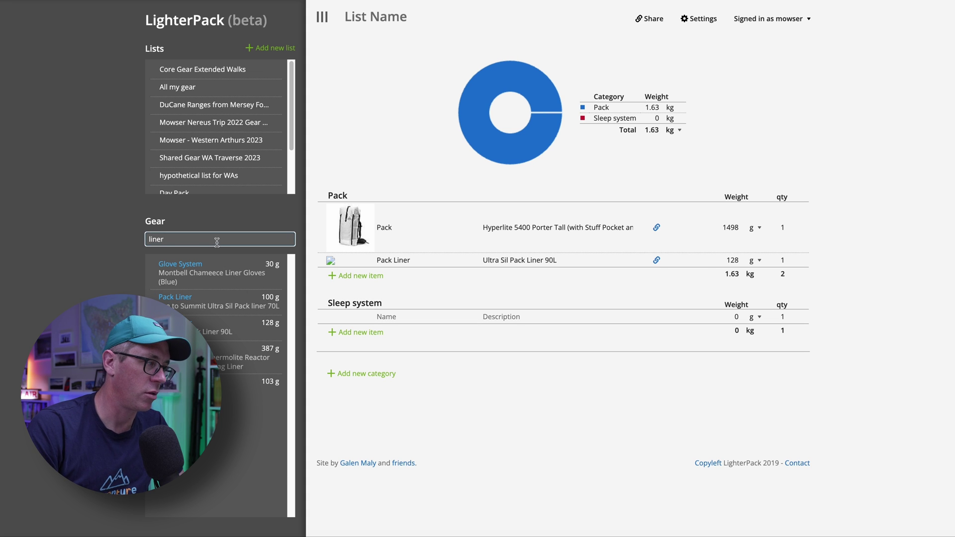
key(ctrl+a)
text(sleeping)
drag(152, 268, 329, 322)
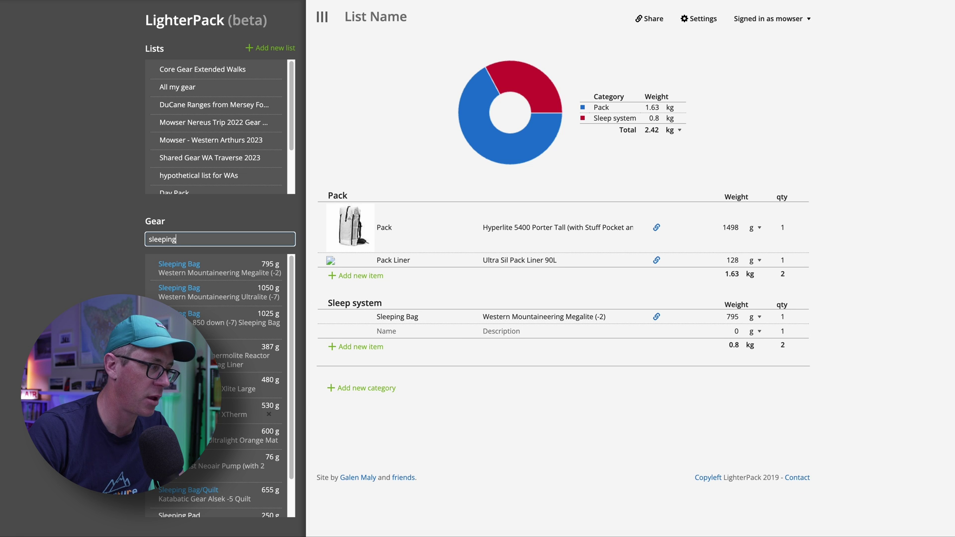
drag(214, 410, 359, 348)
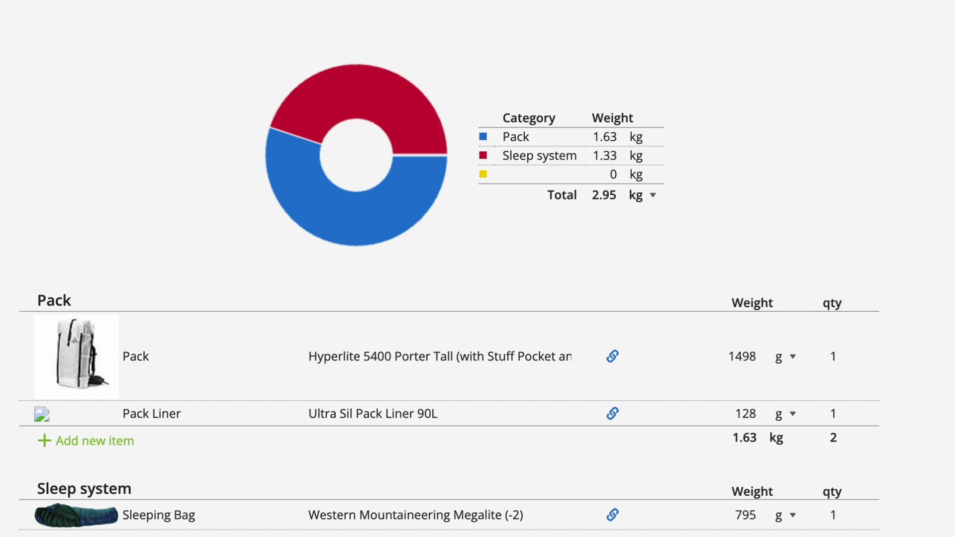
Name the third category Kitchen and put the MSR Dragonfly Stove in it.
text(chen)
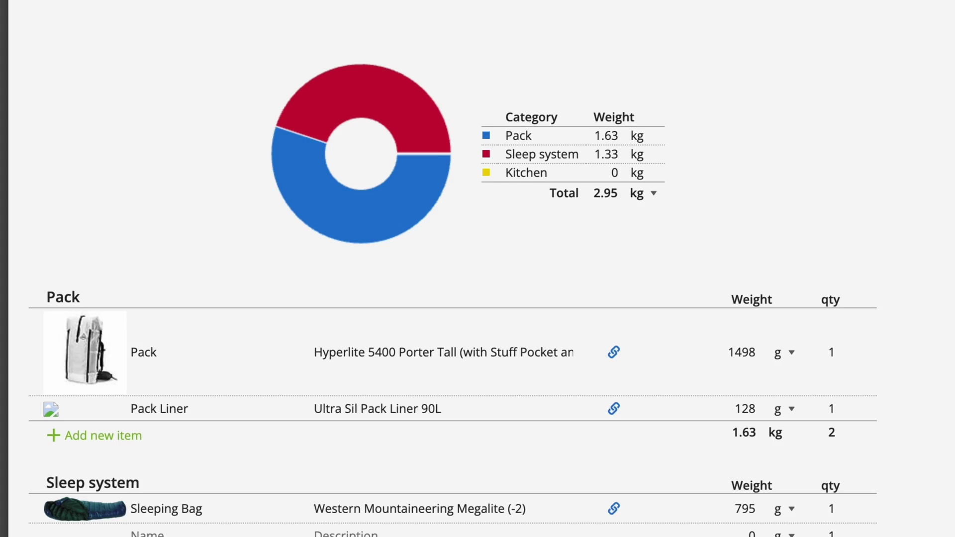
double_click(185, 241)
text(stove)
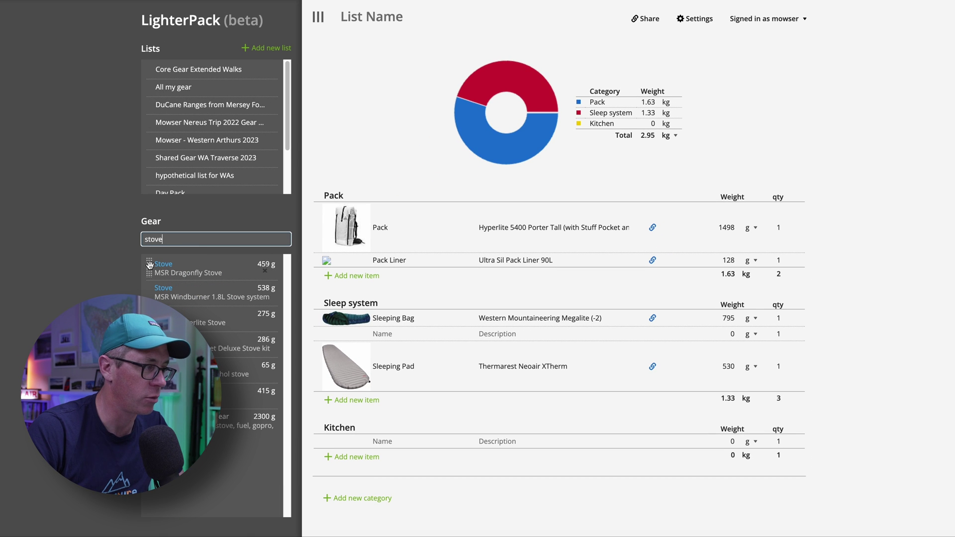
drag(149, 264, 358, 455)
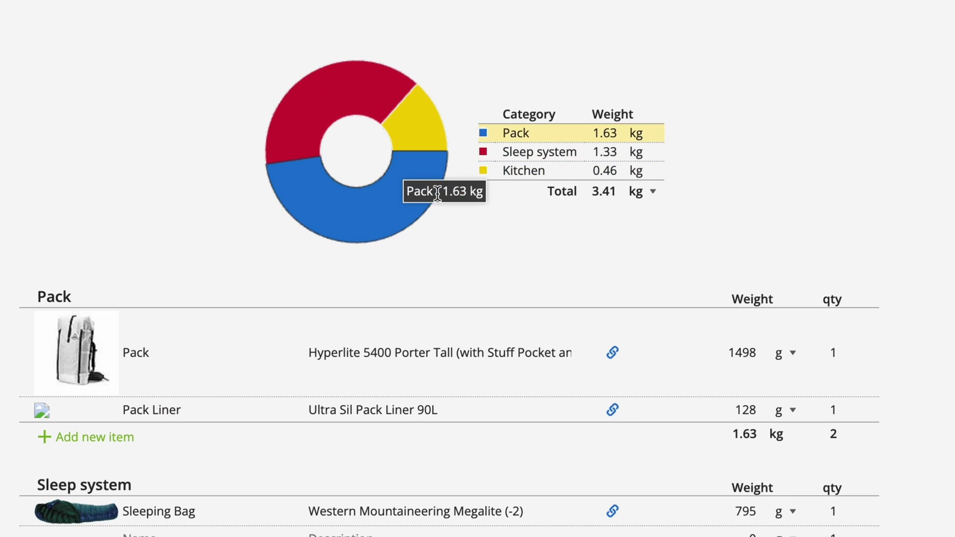
Review the Western Arthurs 2023 list: 25.81 kg total, 10.08 kg consumable, 1.75 kg worn, 13.98 kg base.
mouse_move(476, 69)
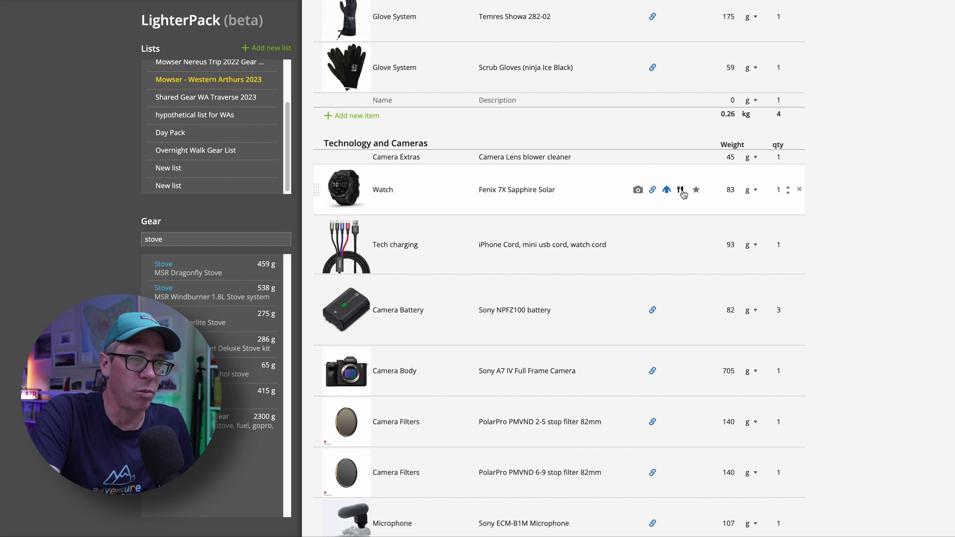
scroll(688, 203, down, 15)
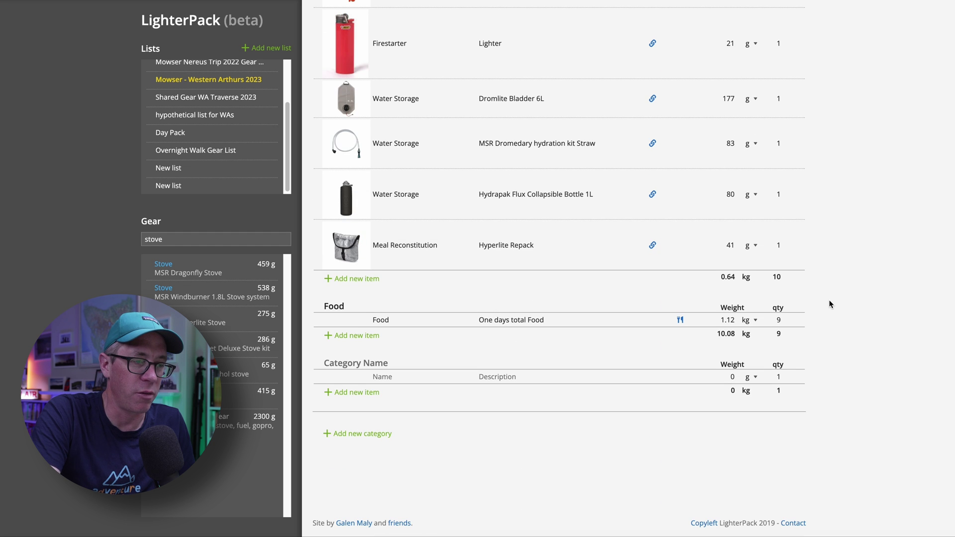
click(681, 321)
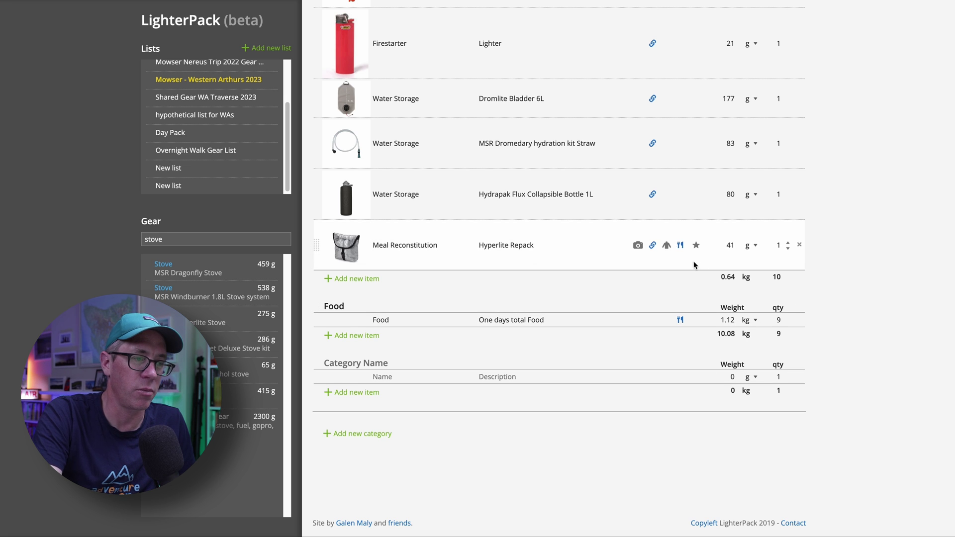
scroll(678, 243, up, 15)
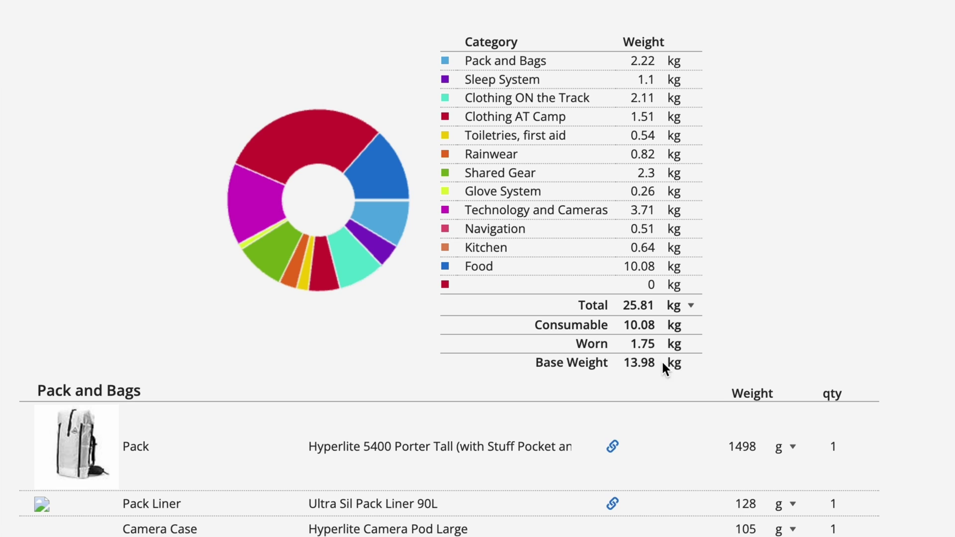
Switch to the new list, delete the Mariposa 60 Backpack, and start a fresh Pack item.
mouse_move(646, 367)
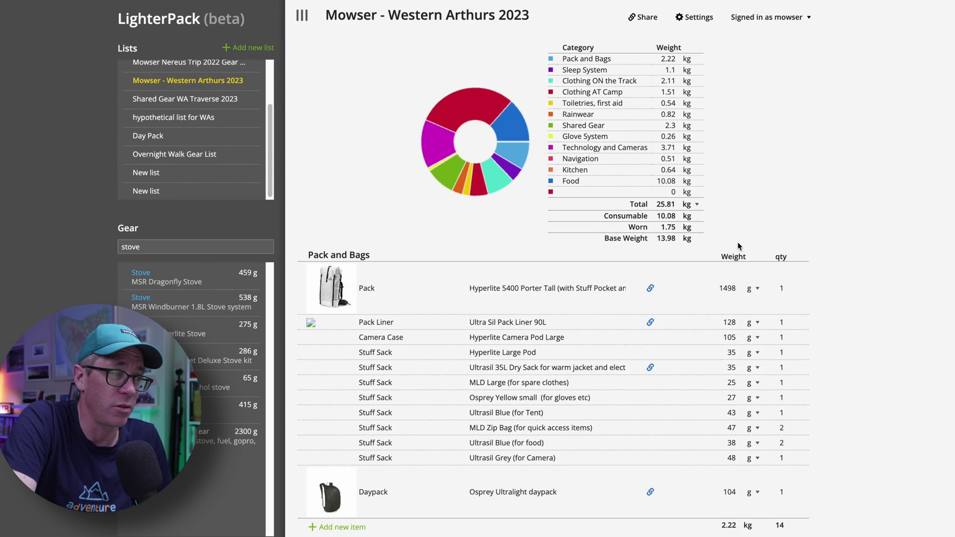
scroll(739, 237, down, 10)
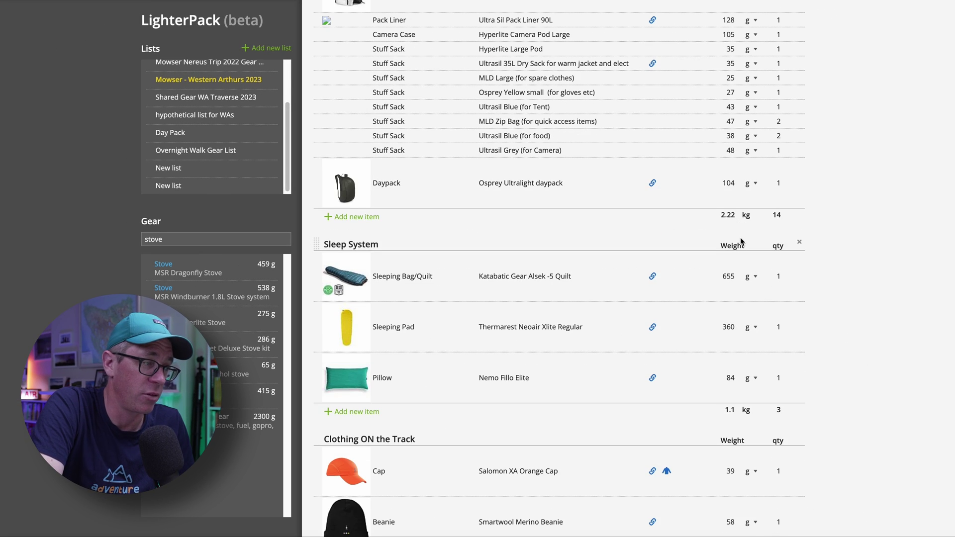
scroll(740, 240, down, 20)
scroll(742, 240, up, 20)
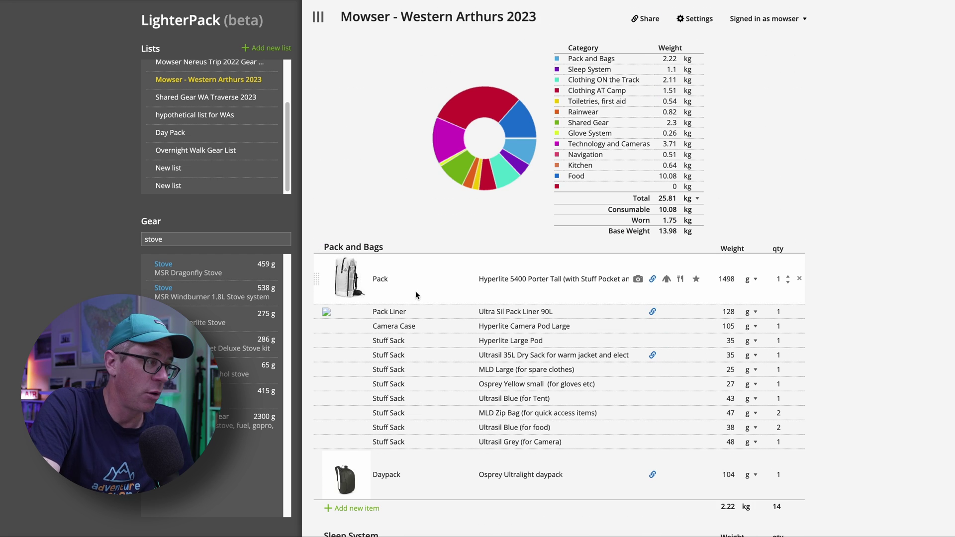
scroll(547, 281, down, 20)
scroll(547, 281, up, 20)
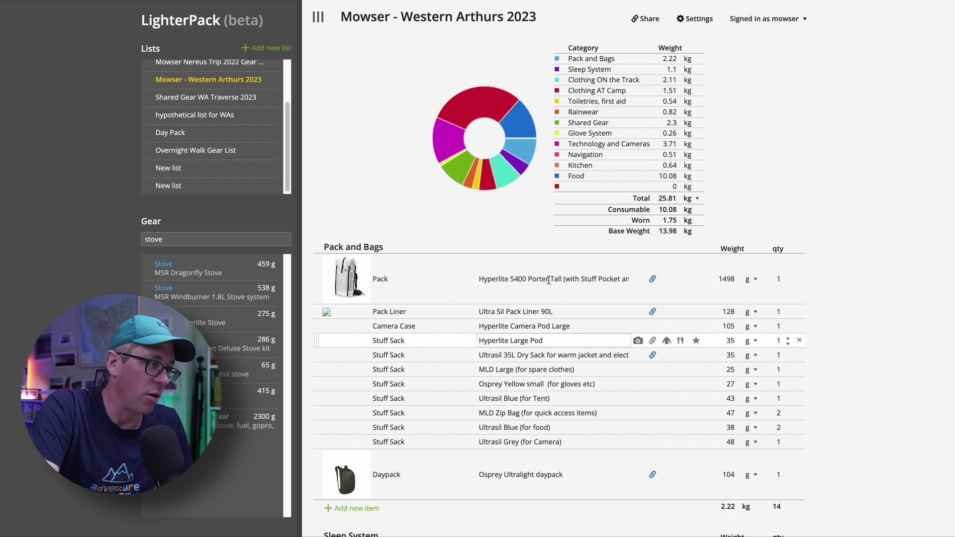
click(174, 168)
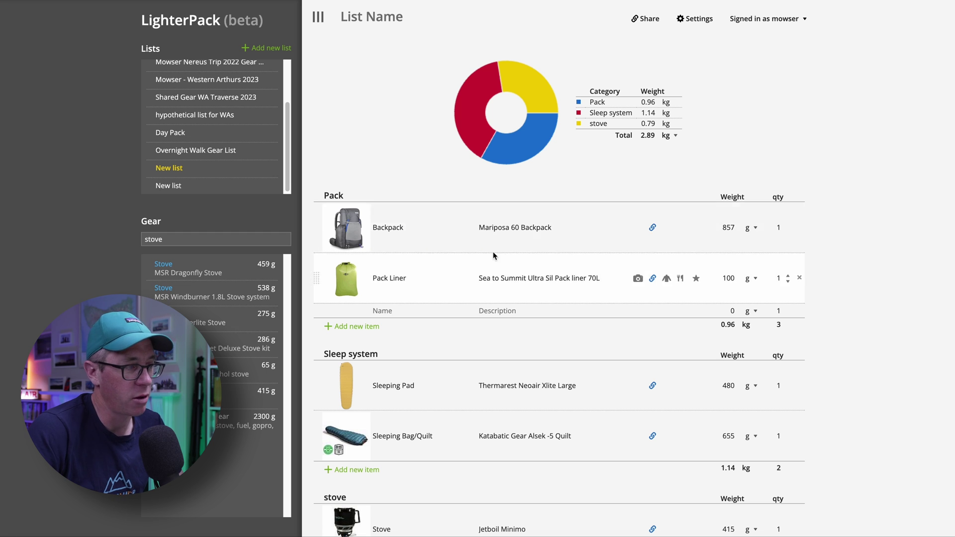
click(799, 227)
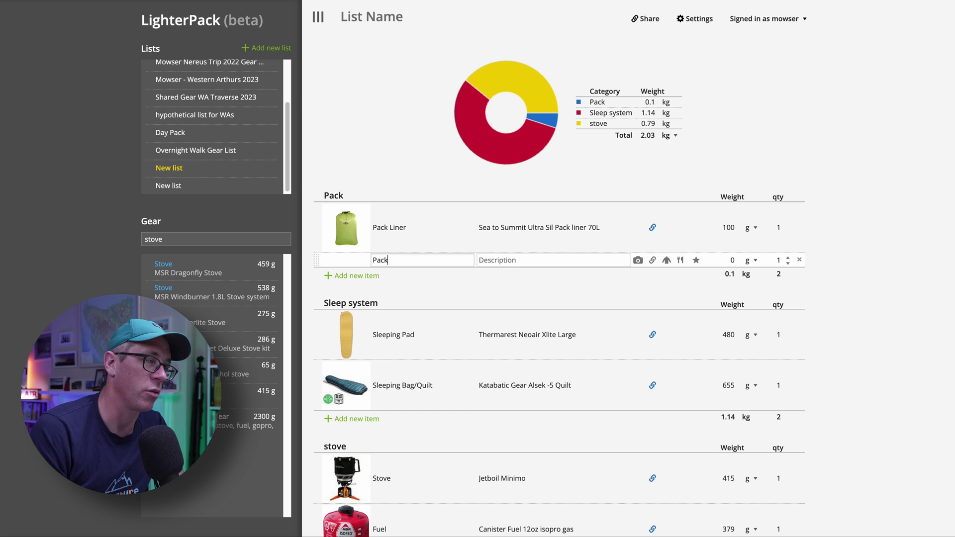
click(493, 262)
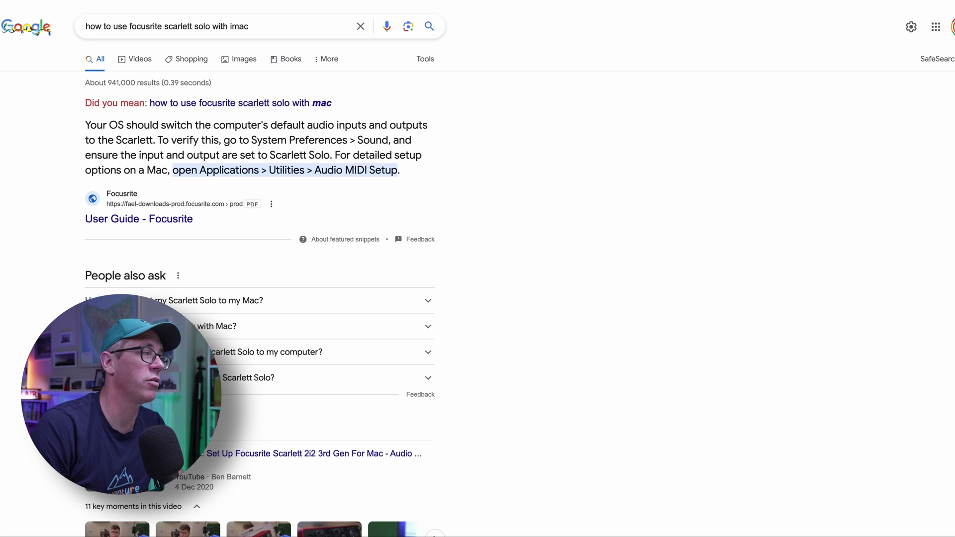
Search Google for 'what is the best hiking pack' and open the Neve Gear Wallaroo 45L page.
key(super+l)
text(what)
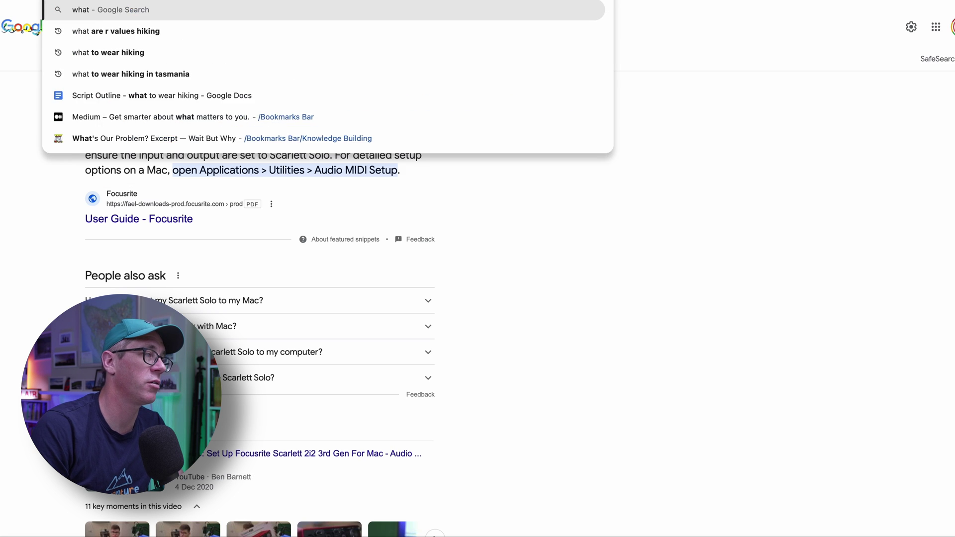
text( is the best hiking)
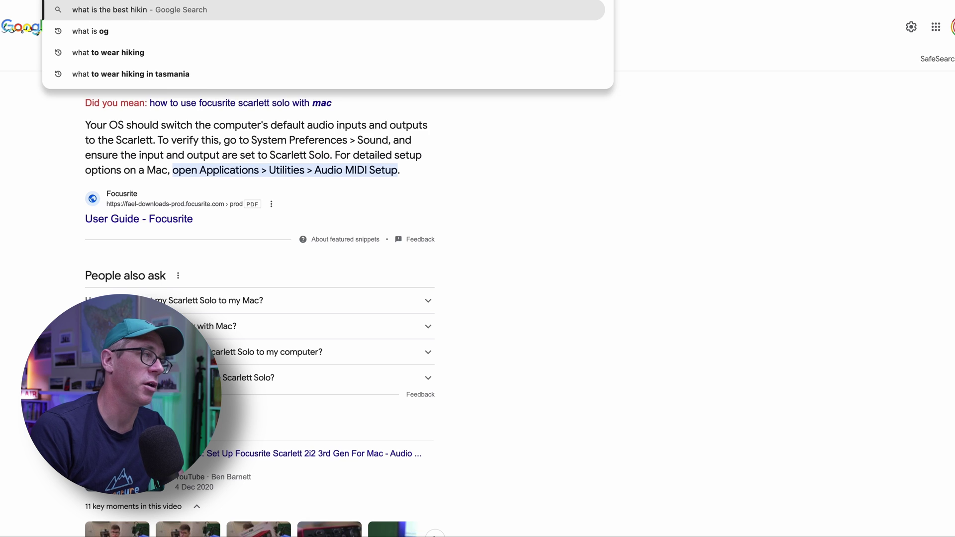
key(Escape)
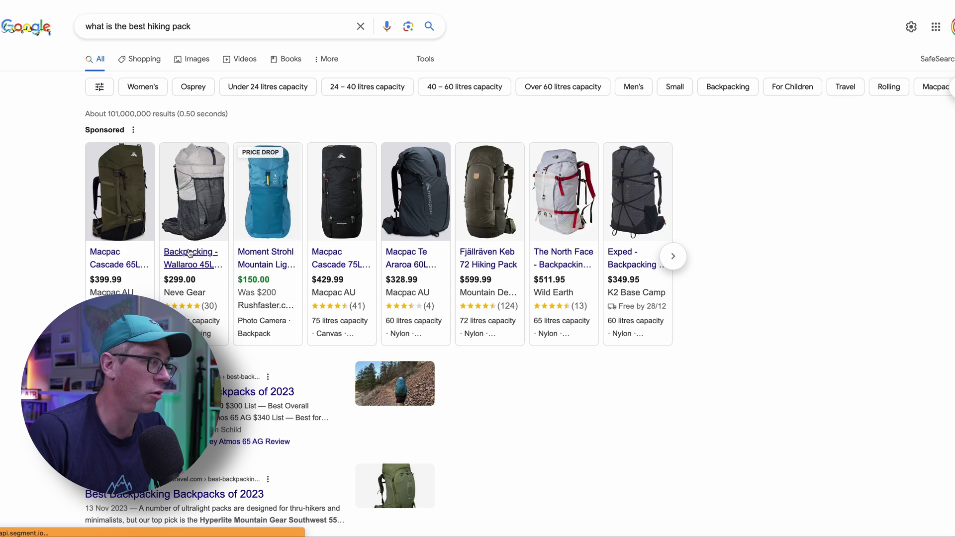
click(189, 253)
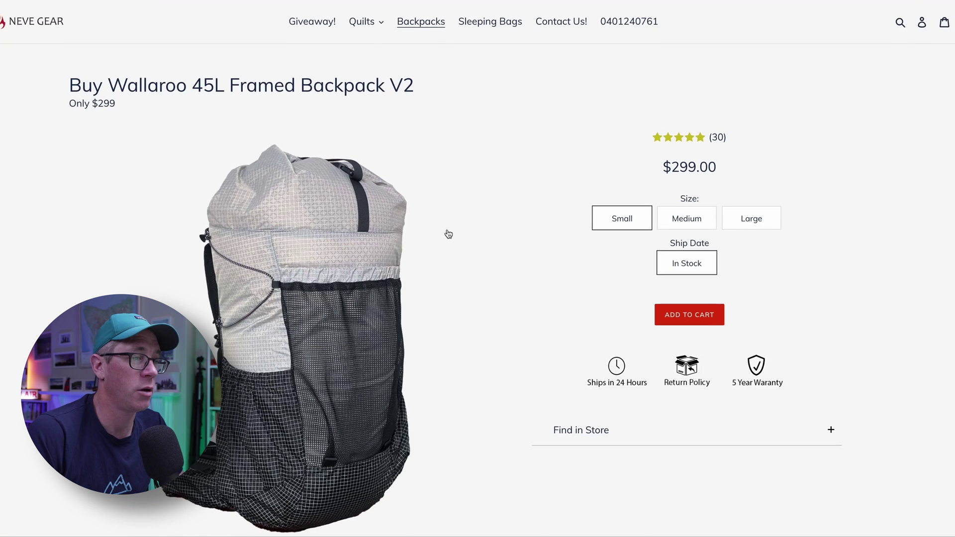
Check the Wallaroo's specs ($299, 825 g medium) and select its 'Wallaroo 45L Framed Backpack V2' title.
scroll(448, 234, down, 8)
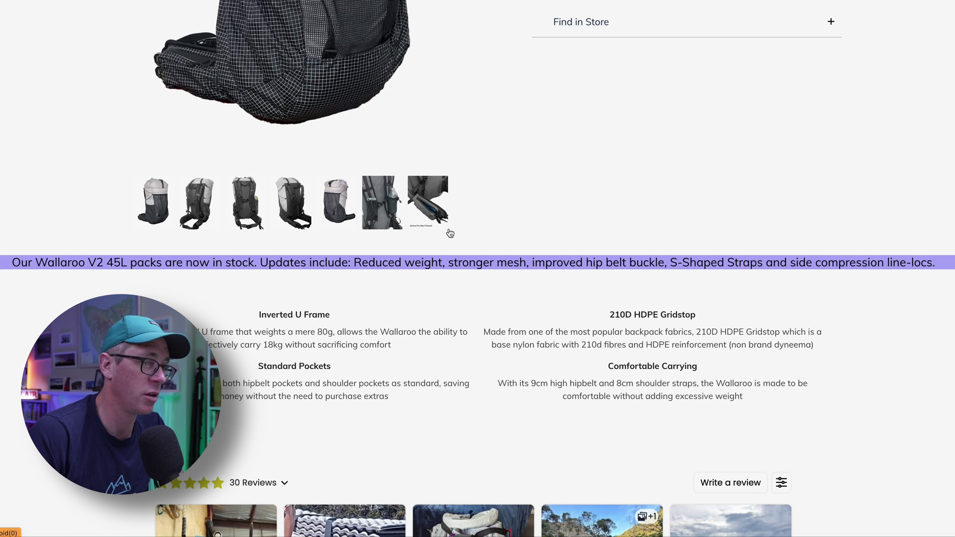
scroll(450, 234, down, 5)
scroll(450, 234, up, 12)
scroll(450, 233, down, 3)
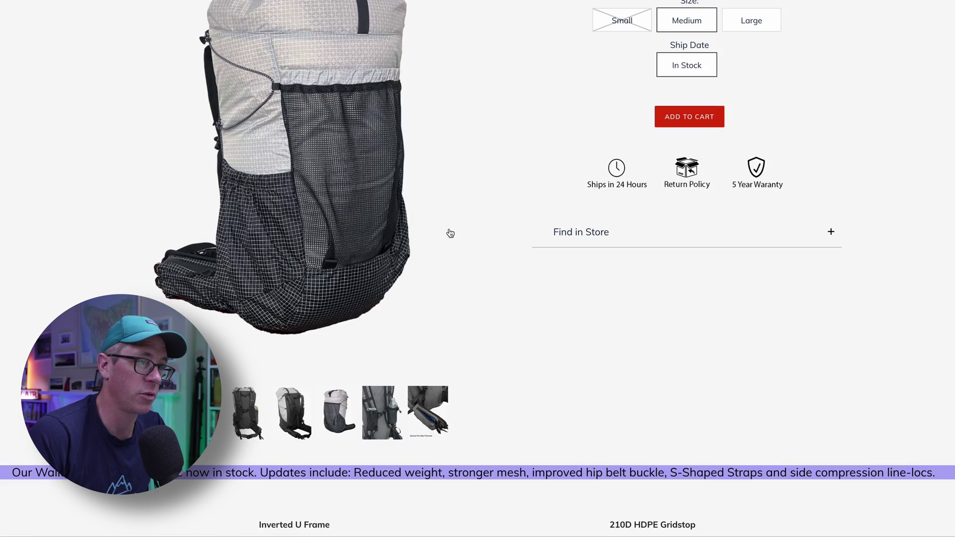
scroll(450, 233, down, 10)
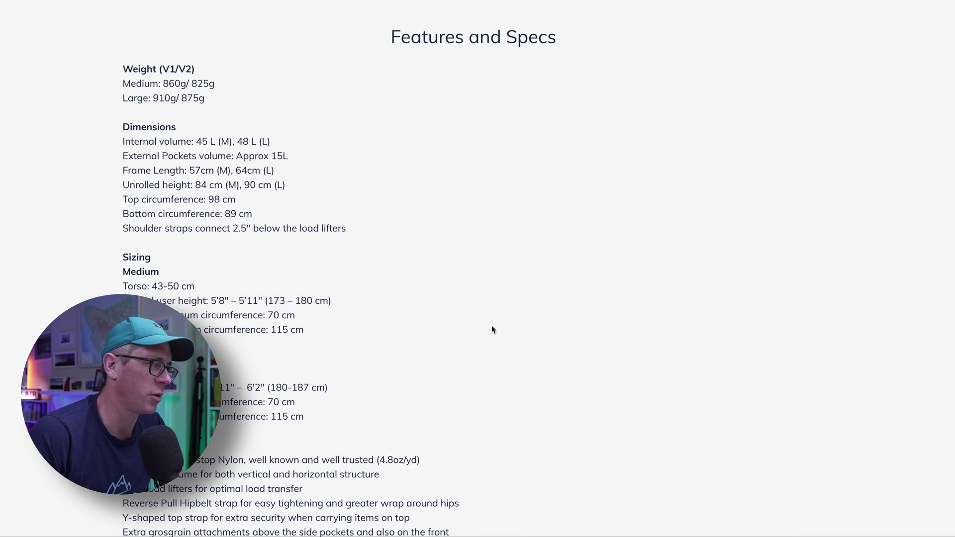
scroll(351, 388, down, 7)
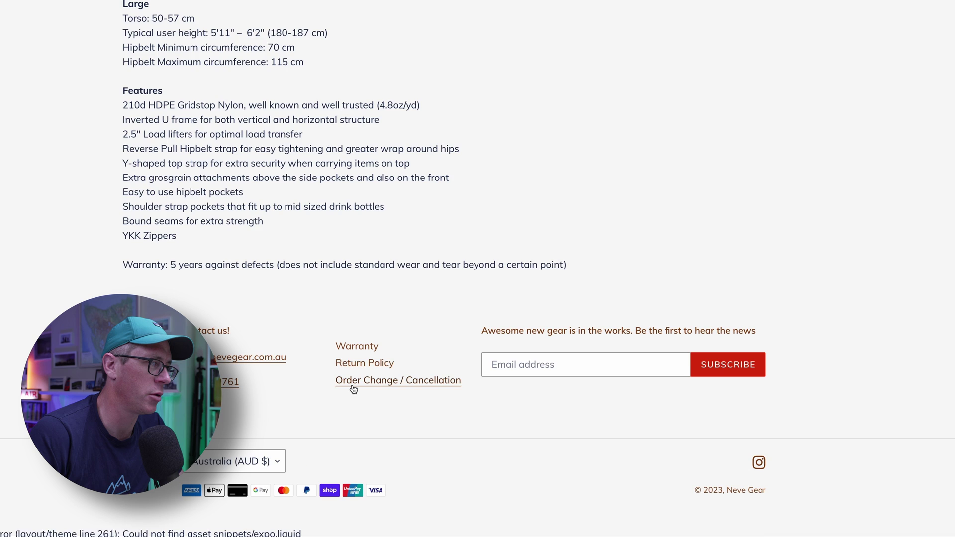
scroll(354, 388, up, 10)
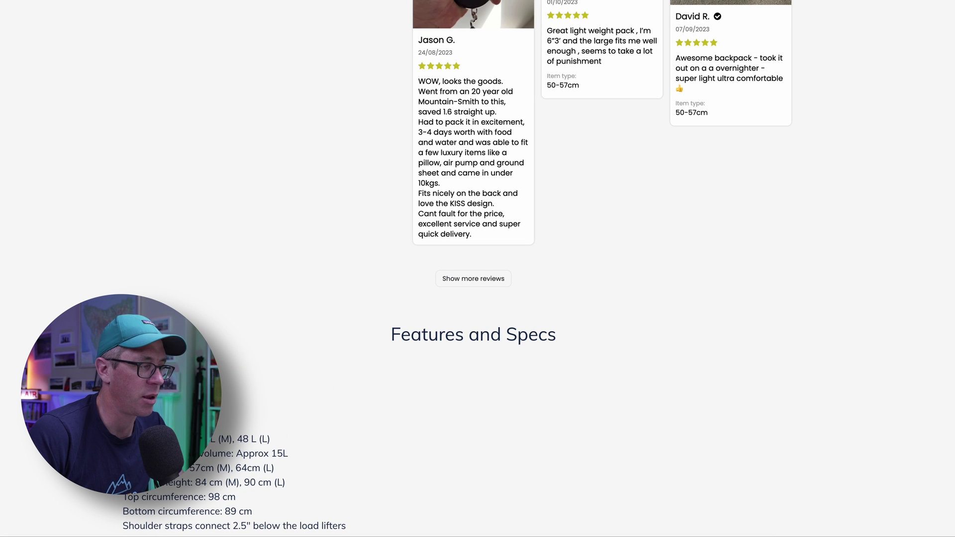
scroll(228, 369, up, 15)
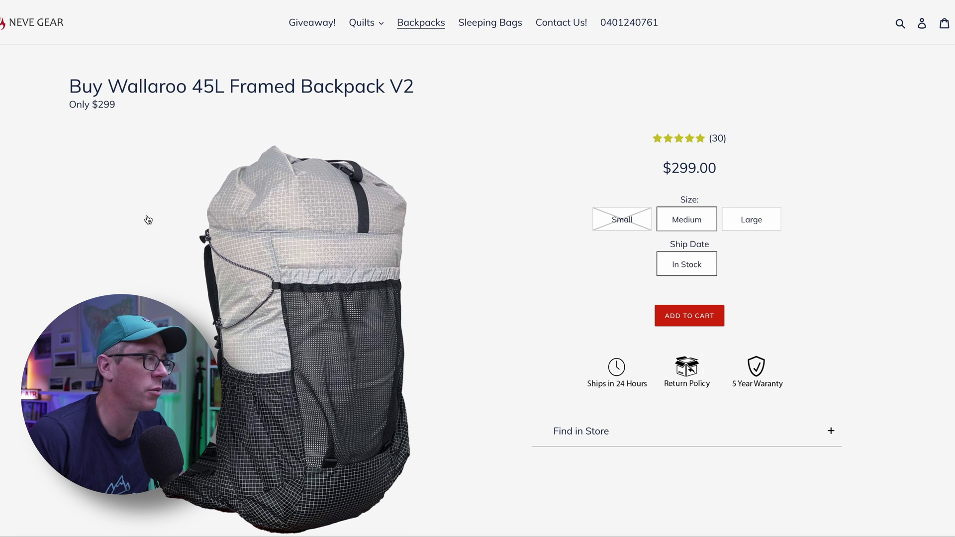
drag(124, 85, 426, 89)
key(ctrl+c)
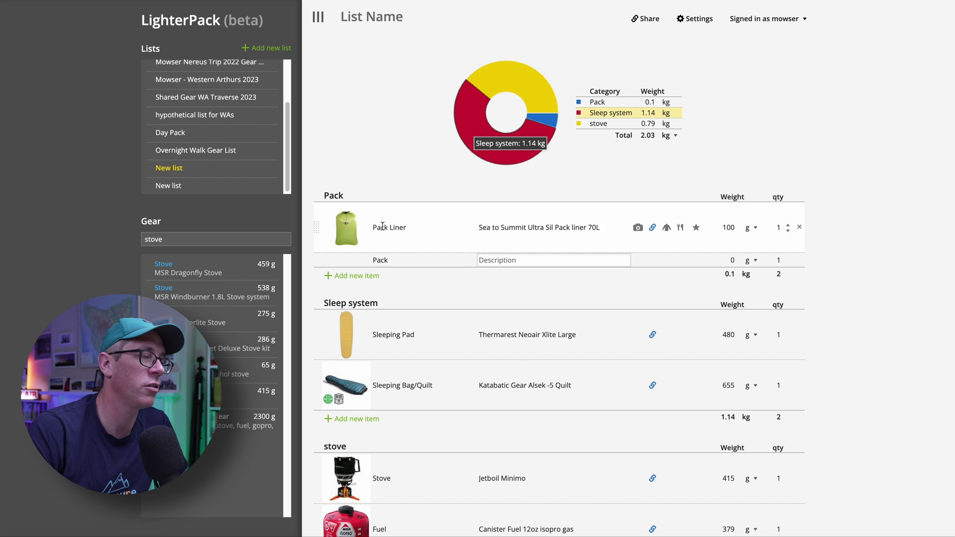
Fill the new Pack item as Wallaroo 45L Framed Backpack V2 at 875 g, then use its link icon.
click(501, 260)
key(ctrl+v)
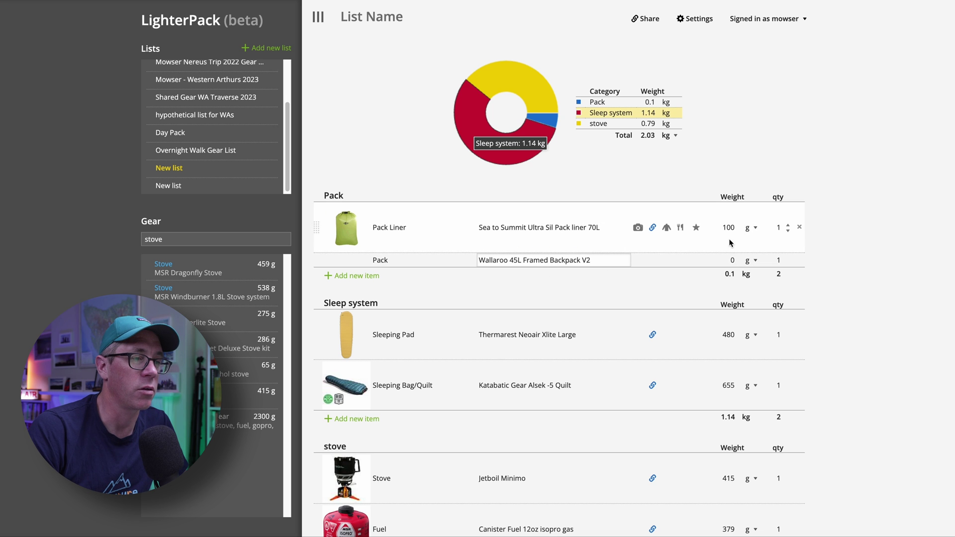
click(726, 258)
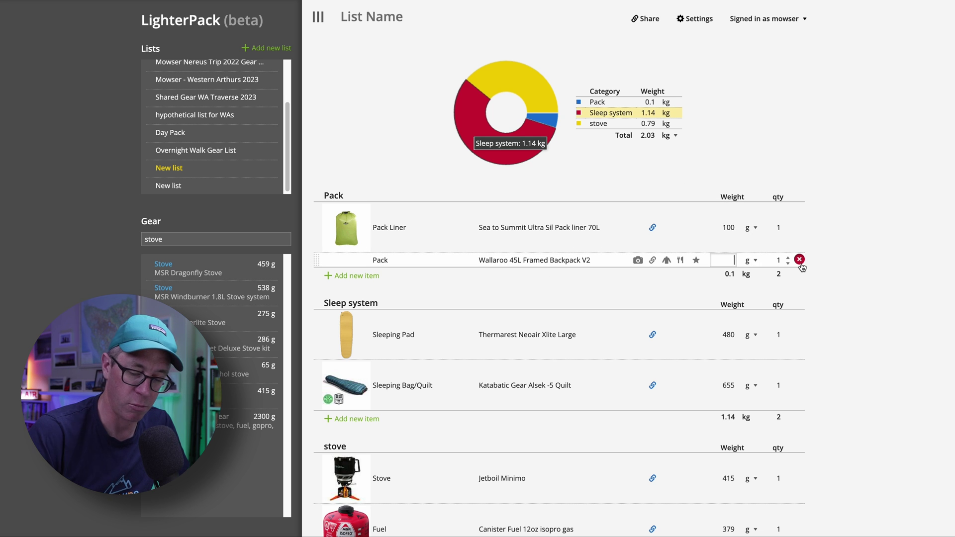
text(875)
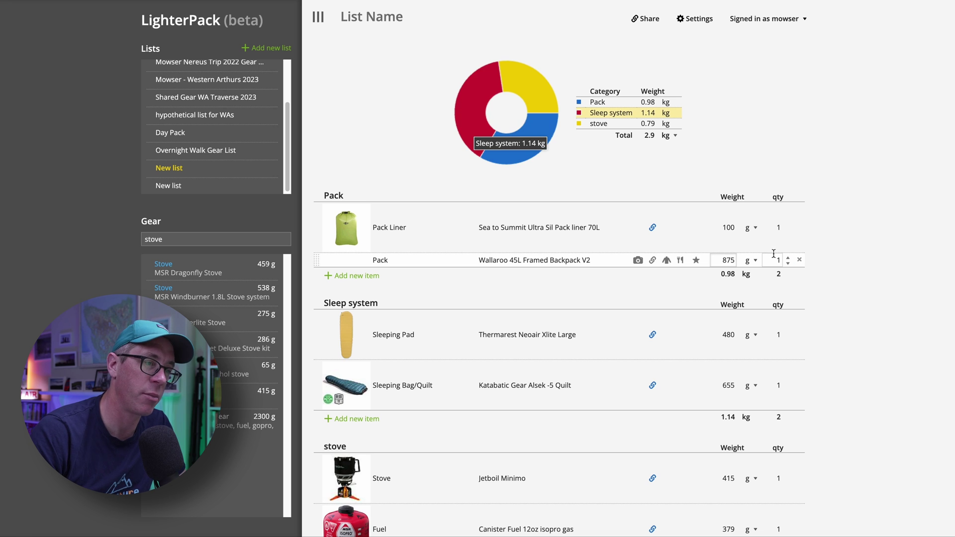
click(751, 260)
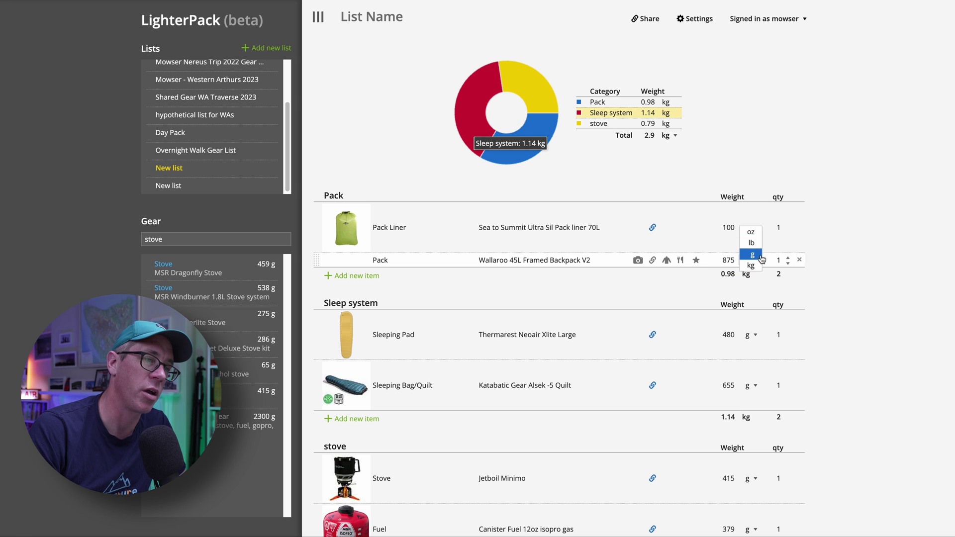
click(863, 262)
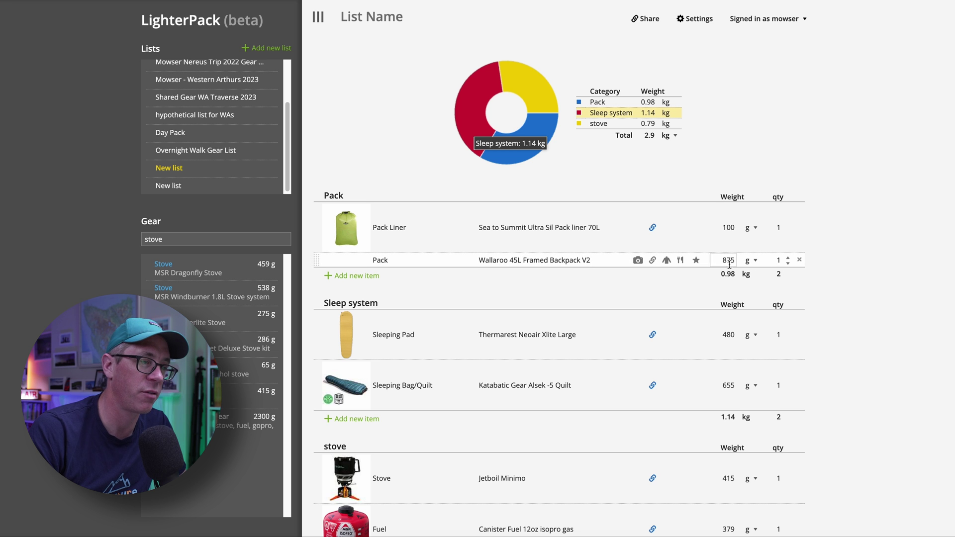
click(652, 260)
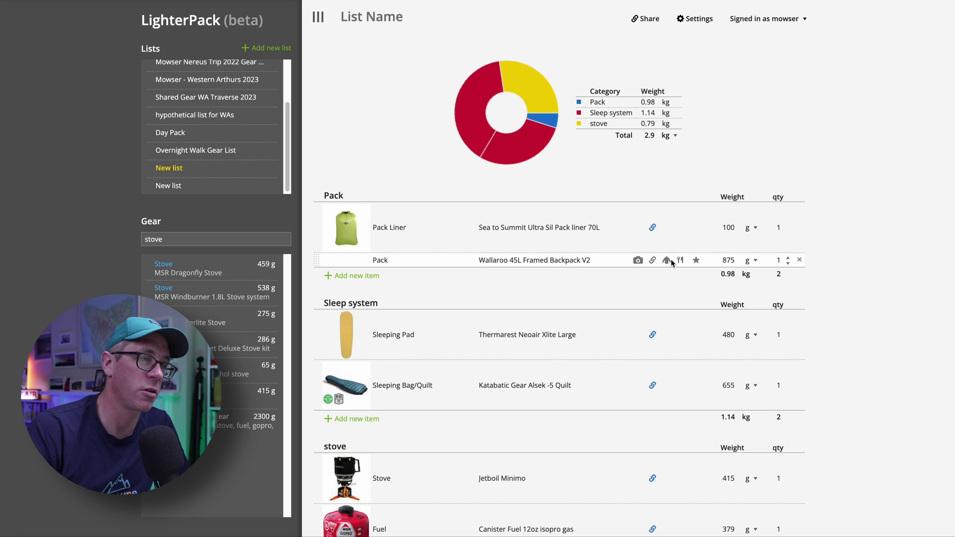
Set the Neve Gear backpack photo's web address as the Wallaroo 45L pack item's image.
click(656, 264)
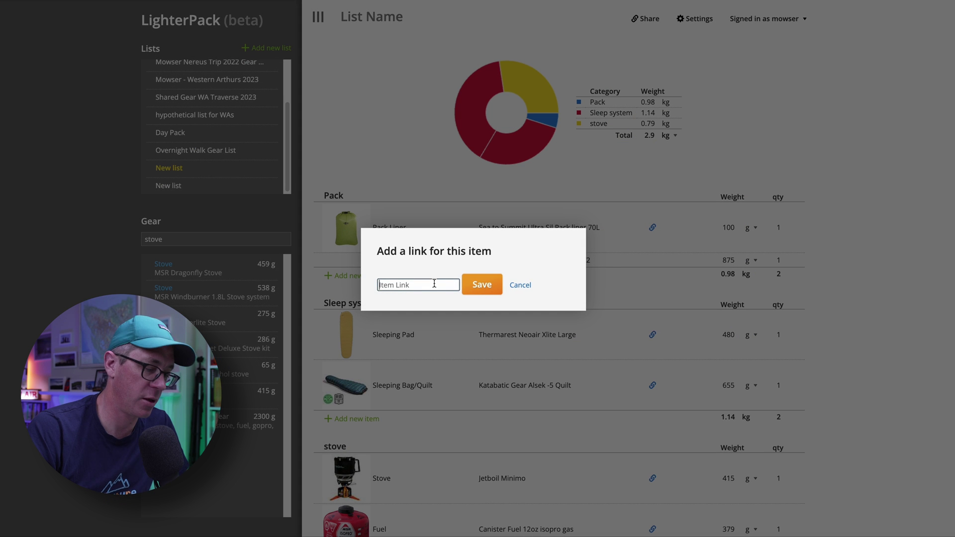
click(357, 72)
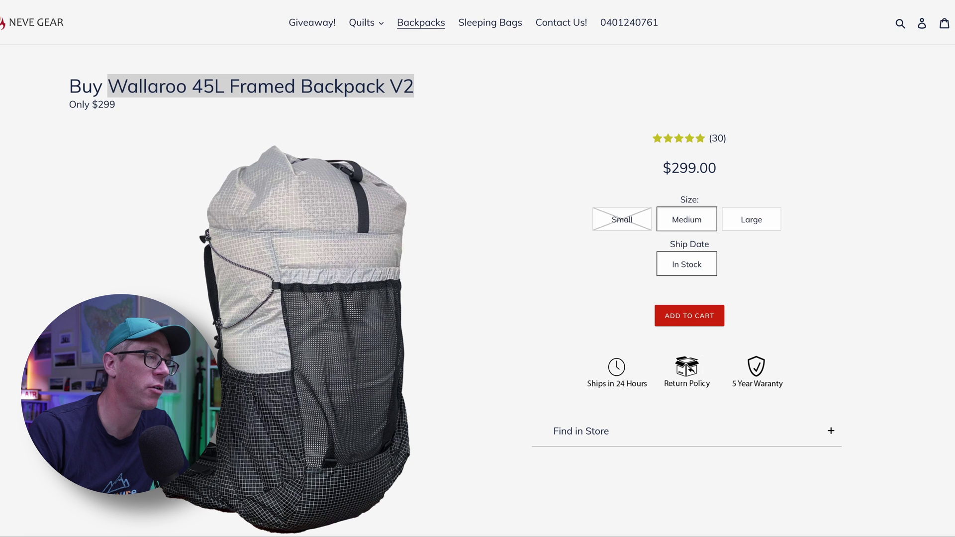
right_click(333, 265)
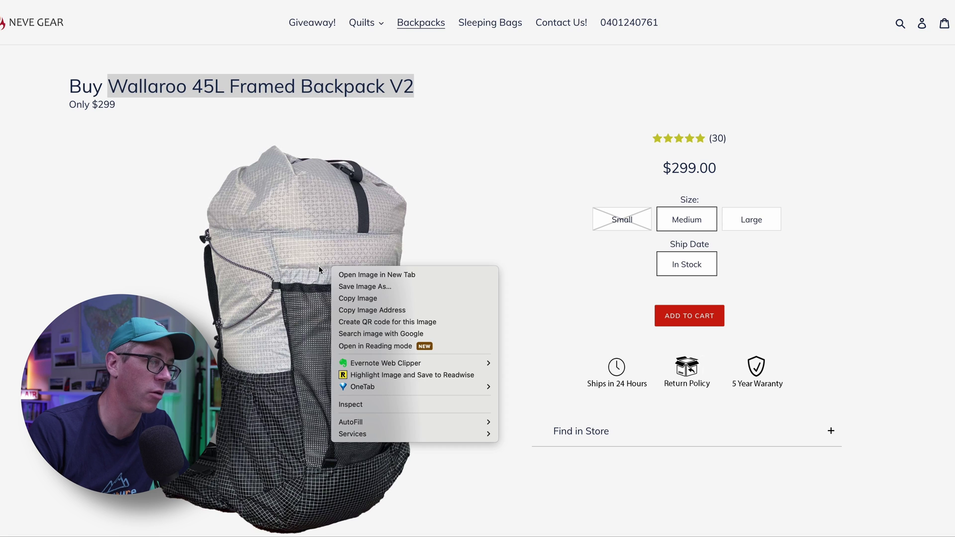
click(361, 310)
key(alt+Tab)
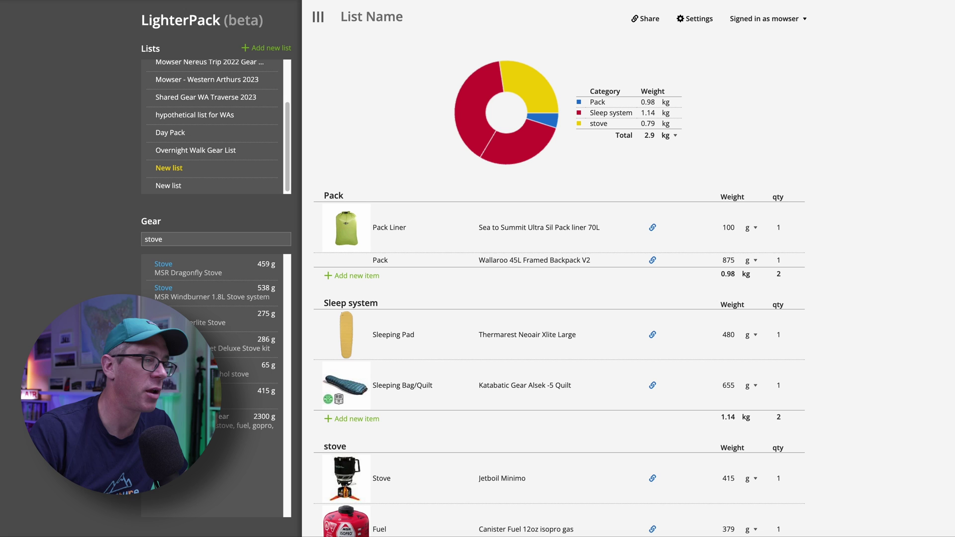
click(638, 261)
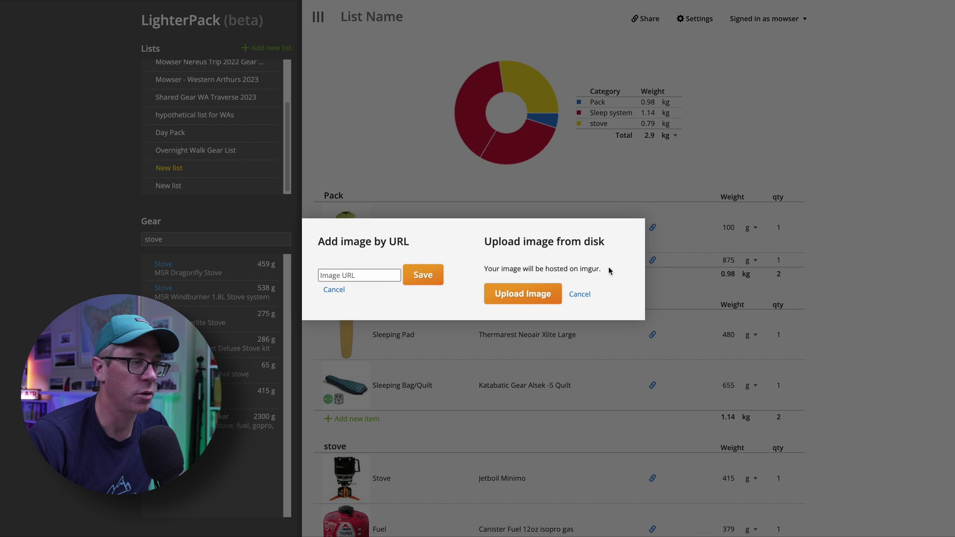
click(392, 276)
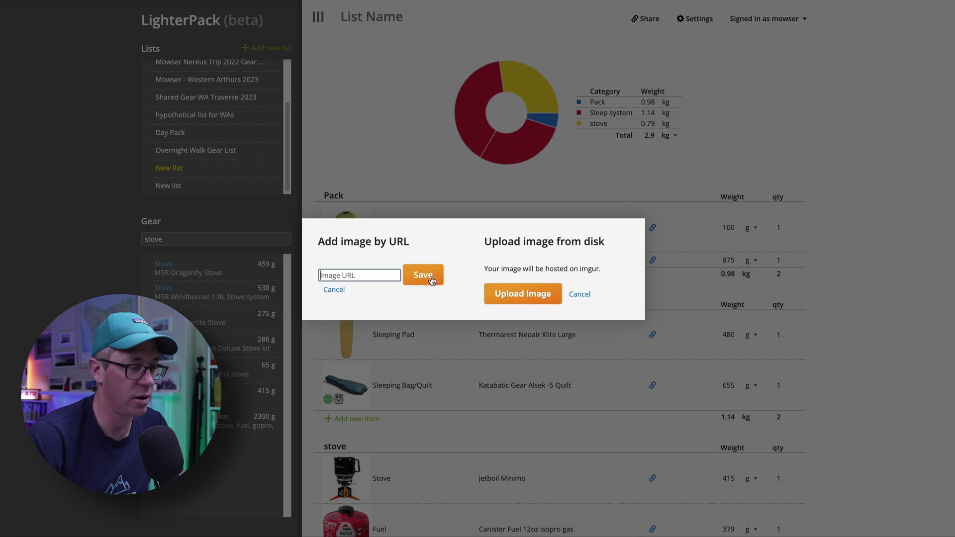
key(ctrl+v)
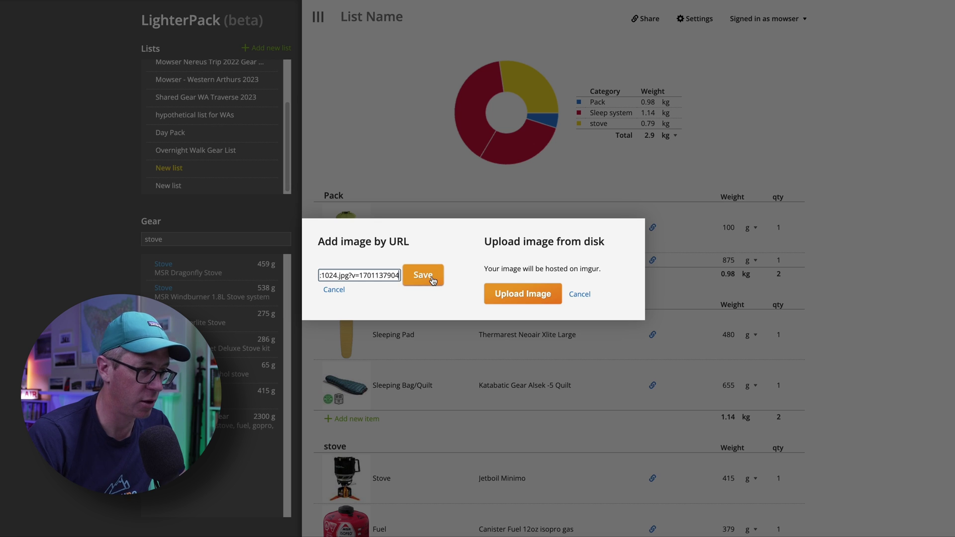
click(432, 279)
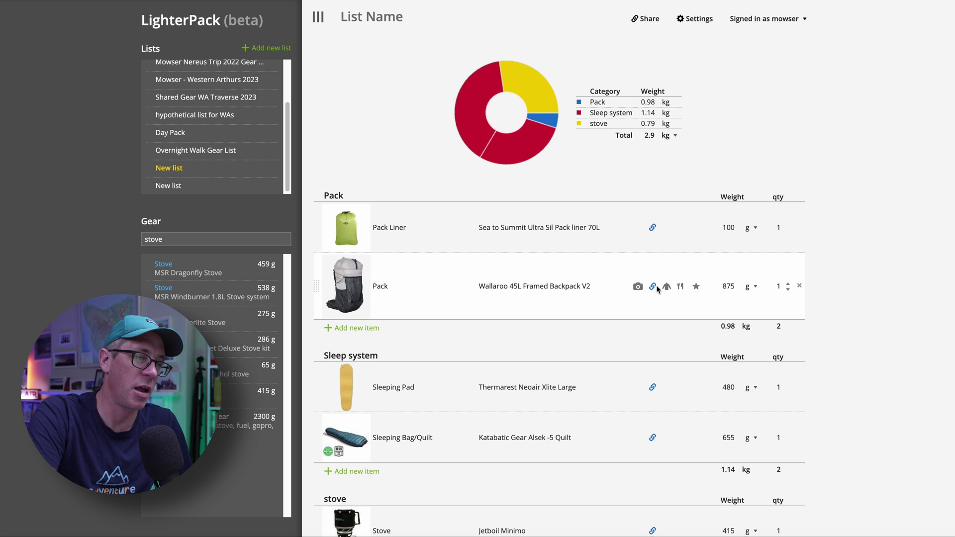
Delete the Pack row, search the gear library for 'wall' and drag the Wallaroo backpack into Pack.
click(800, 285)
double_click(212, 241)
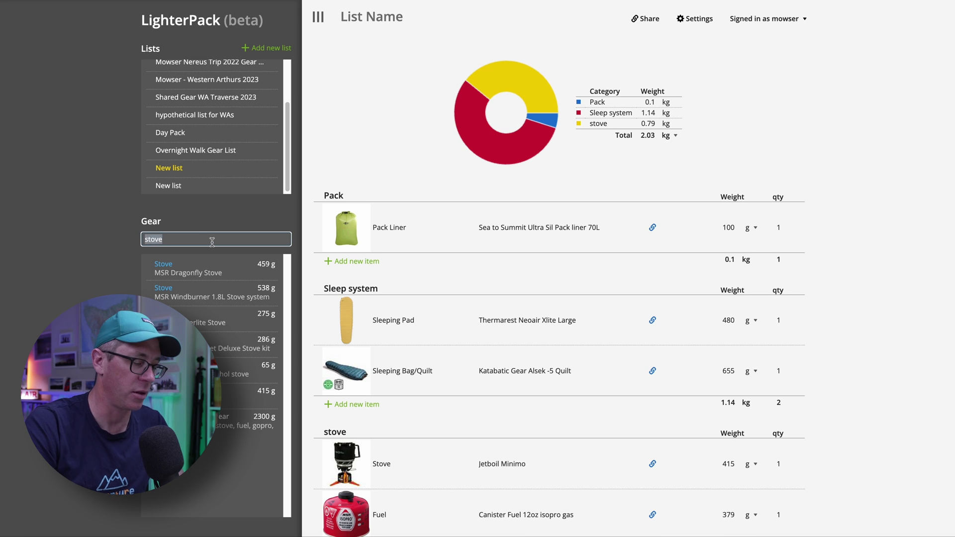
text(wall)
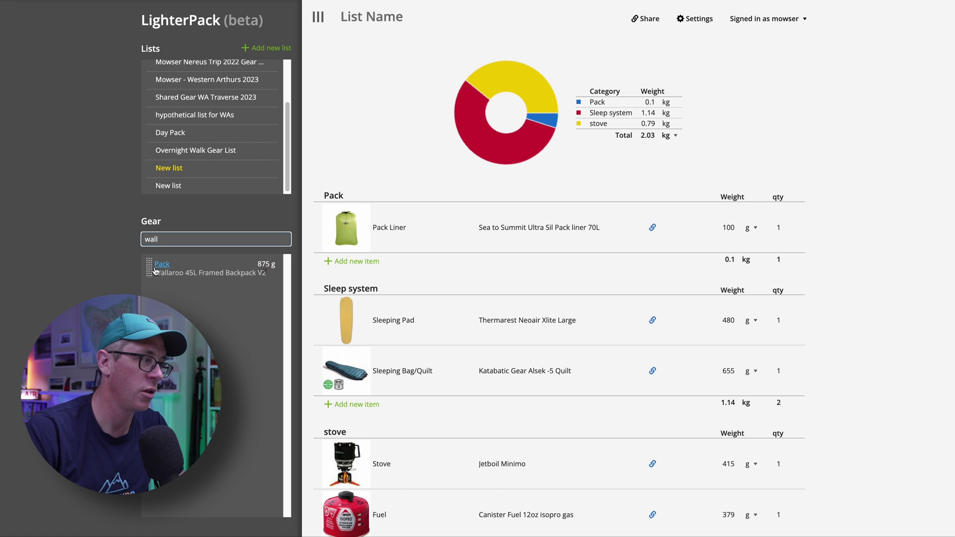
drag(154, 271, 415, 265)
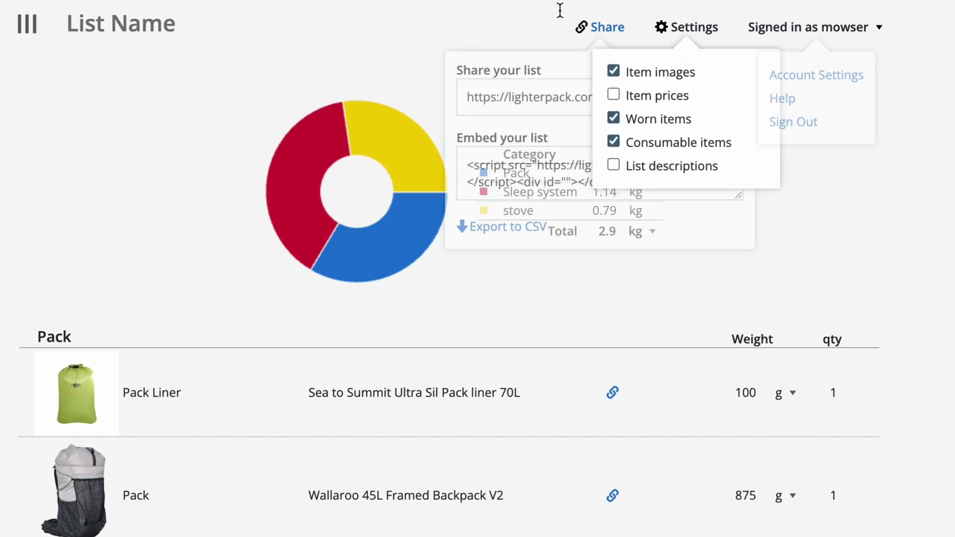
Select and copy the list's share link from the Share popup.
mouse_move(606, 26)
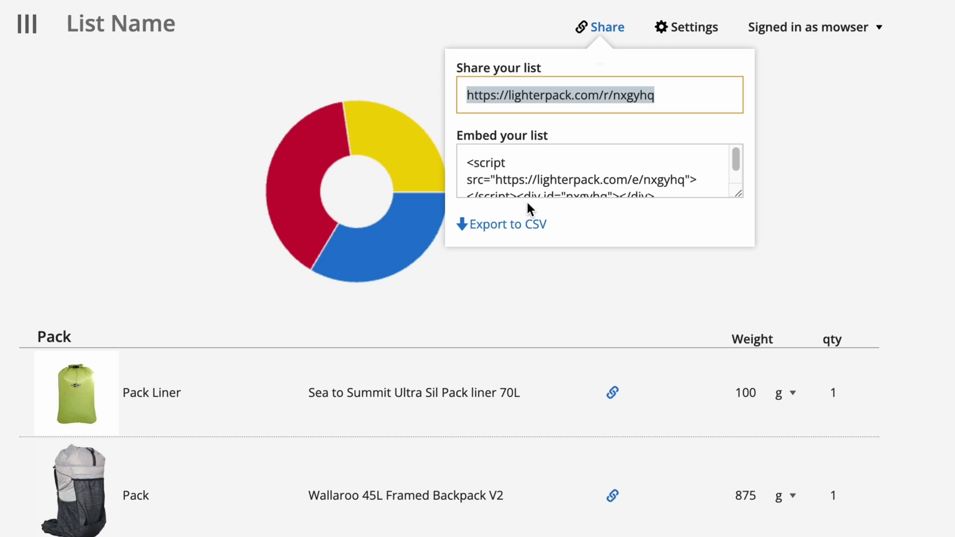
click(627, 98)
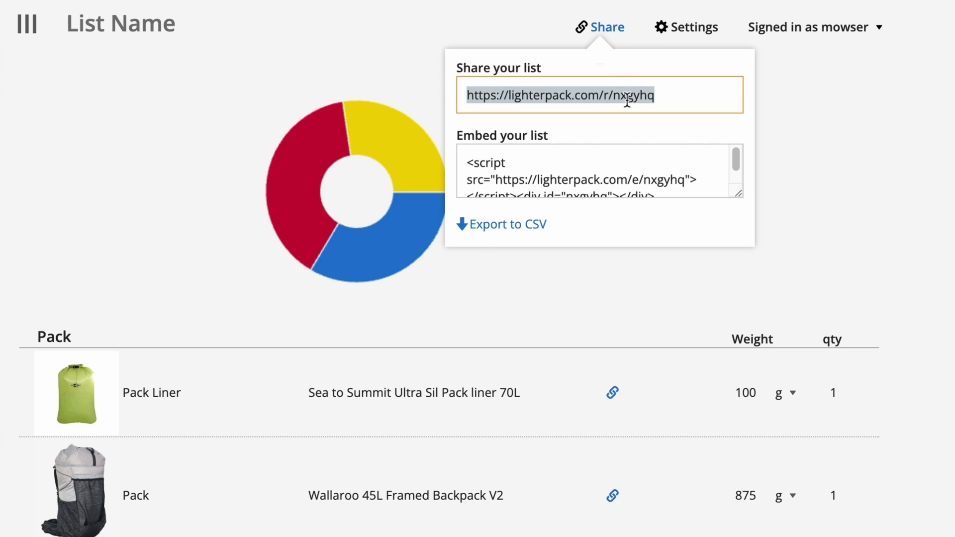
right_click(561, 88)
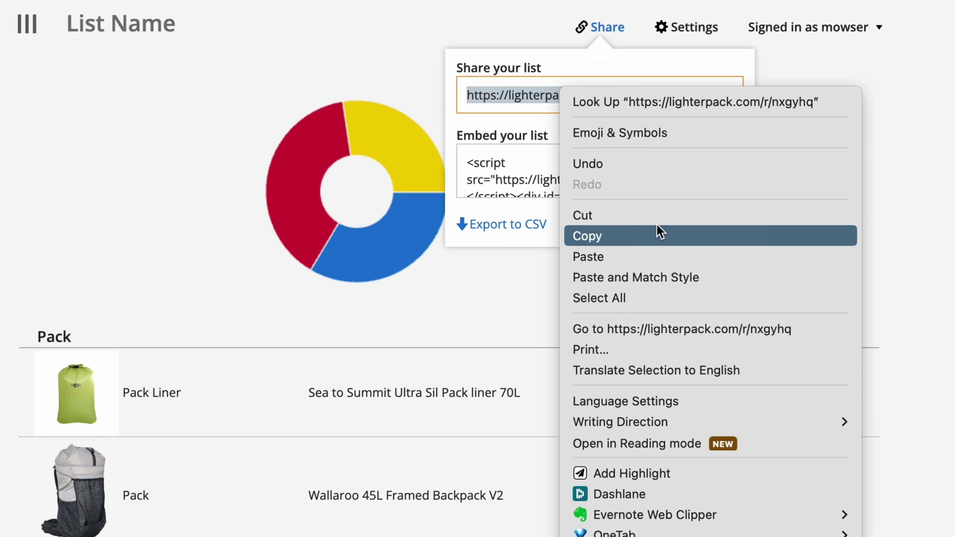
click(706, 30)
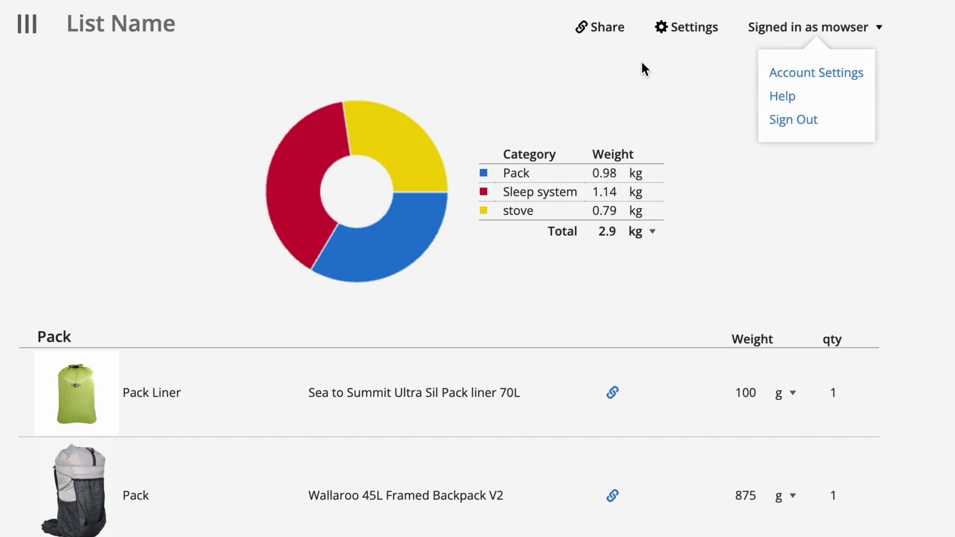
mouse_move(593, 24)
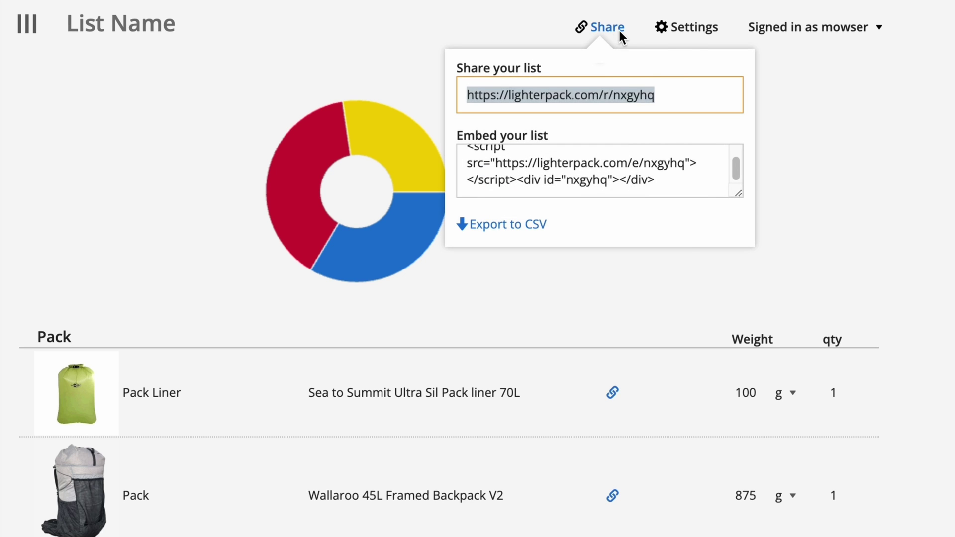
mouse_move(688, 28)
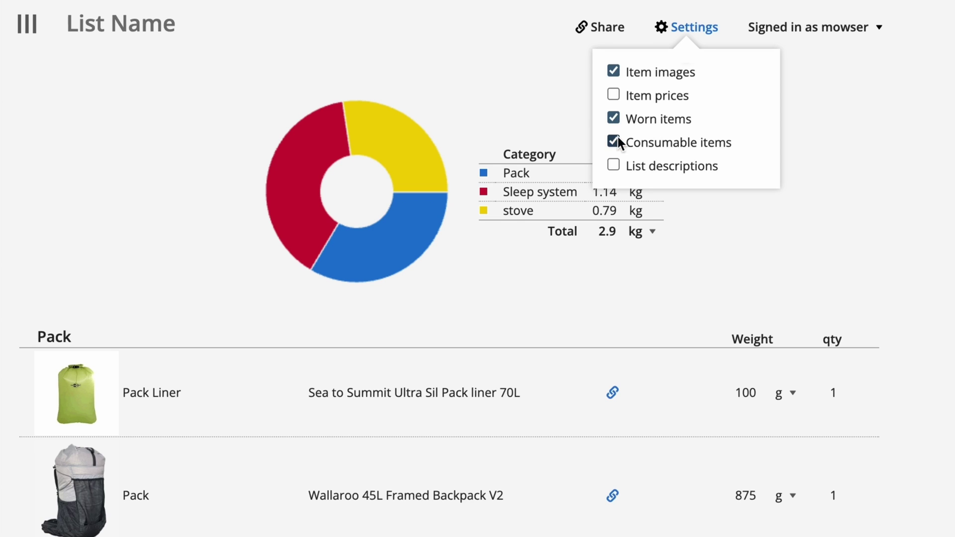
Enable list descriptions, enter 'i went on this walk in winter', then disable descriptions again.
click(614, 167)
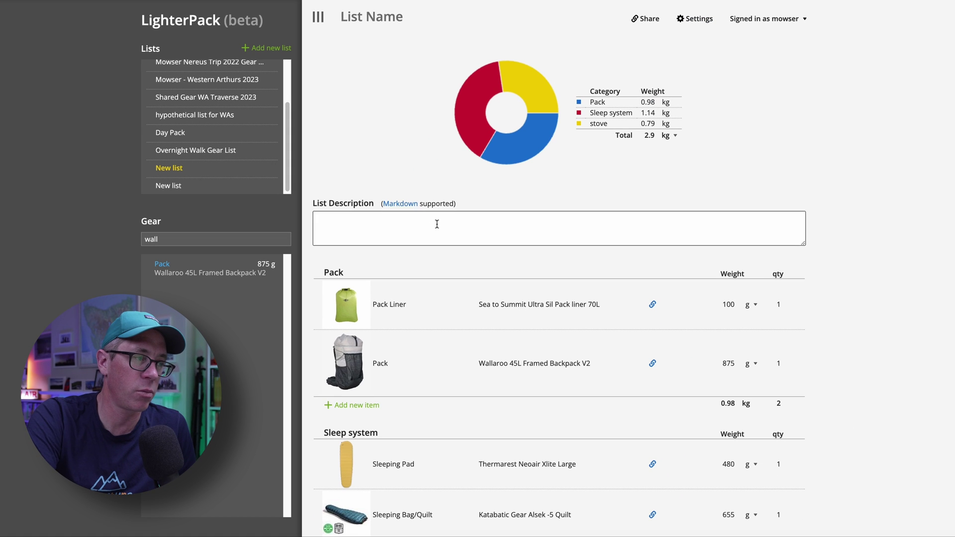
click(293, 388)
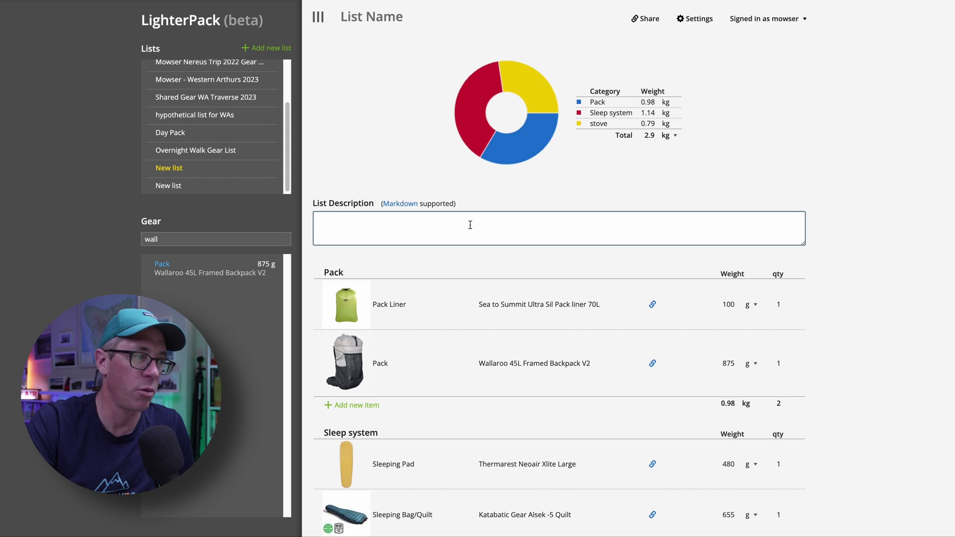
text(i went on this walk )
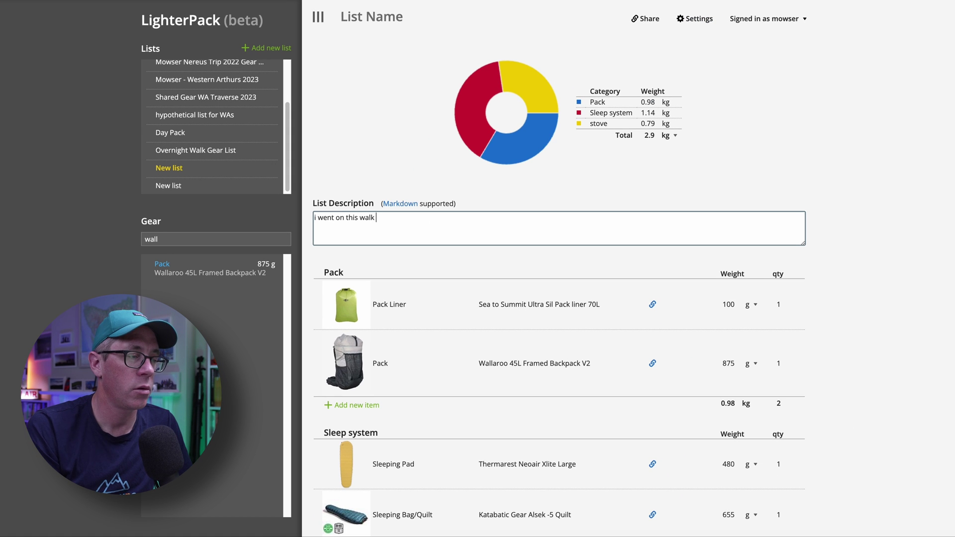
text(in wint)
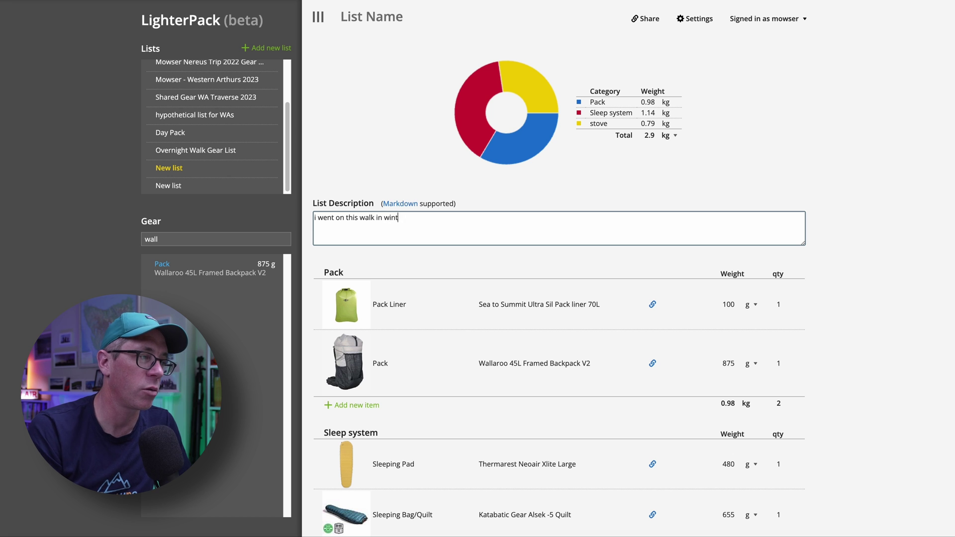
text(er)
click(695, 19)
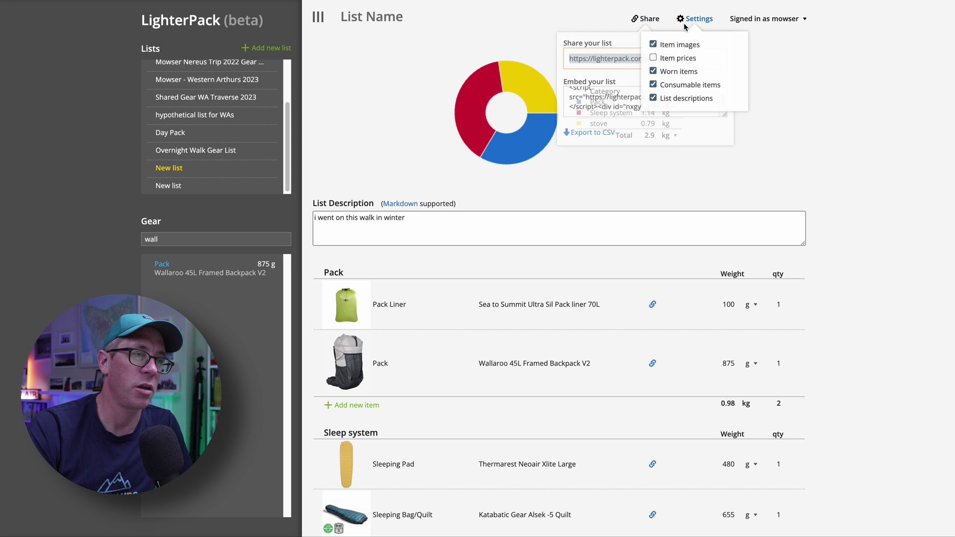
click(653, 98)
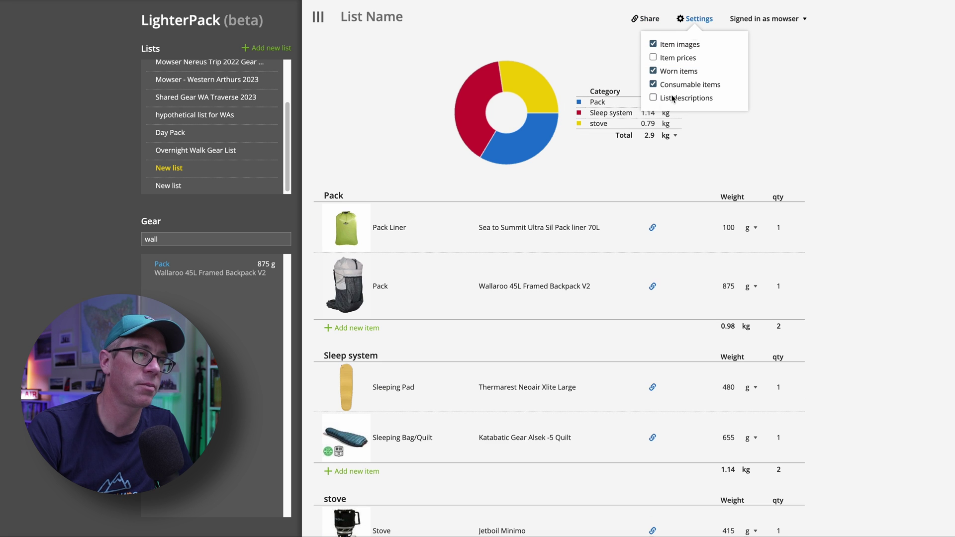
Turn on Item prices and scroll through the list to check the $1727.00 total.
click(653, 57)
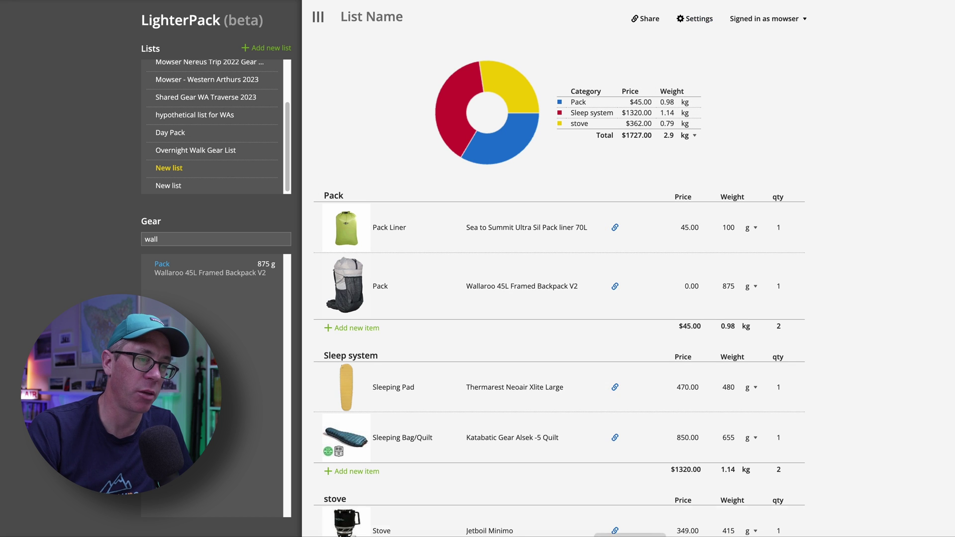
scroll(675, 330, down, 5)
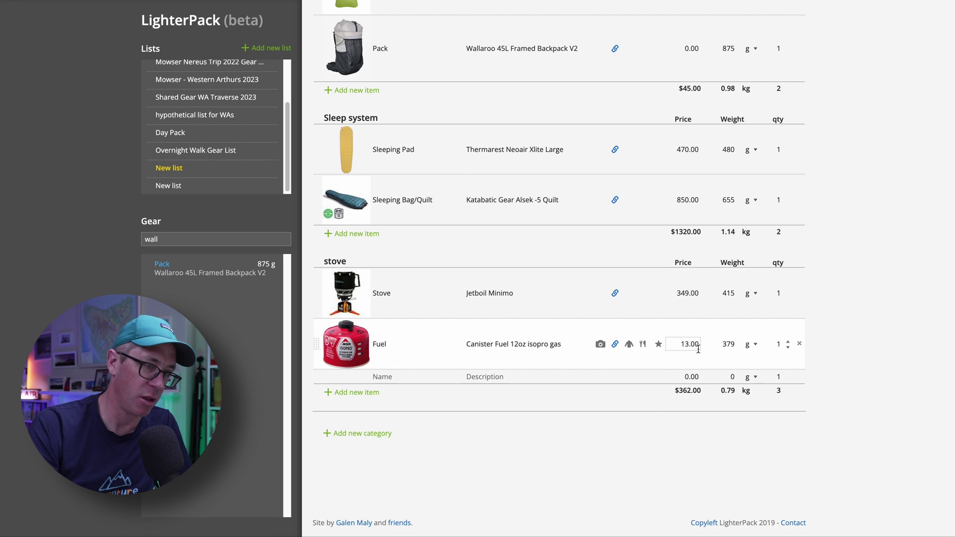
scroll(691, 378, up, 5)
scroll(682, 395, down, 5)
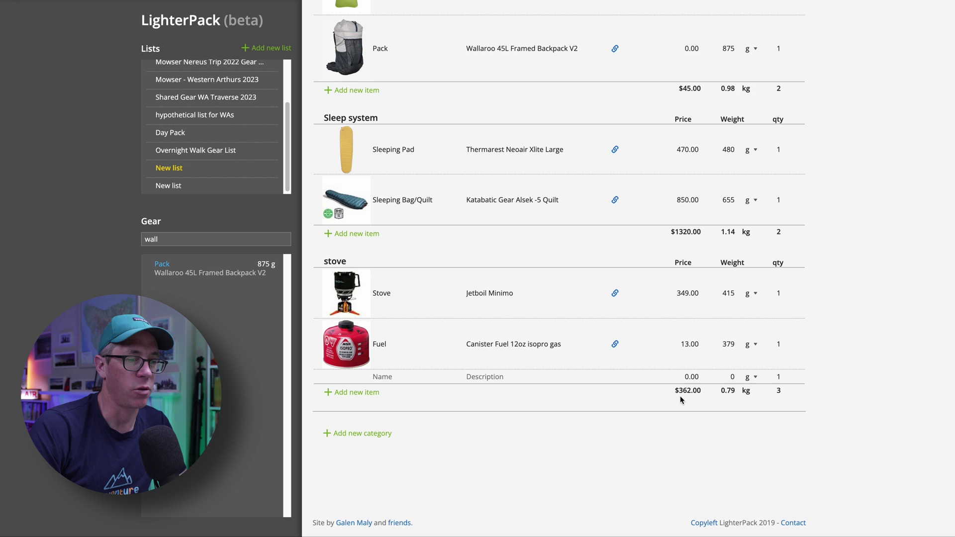
scroll(681, 400, up, 5)
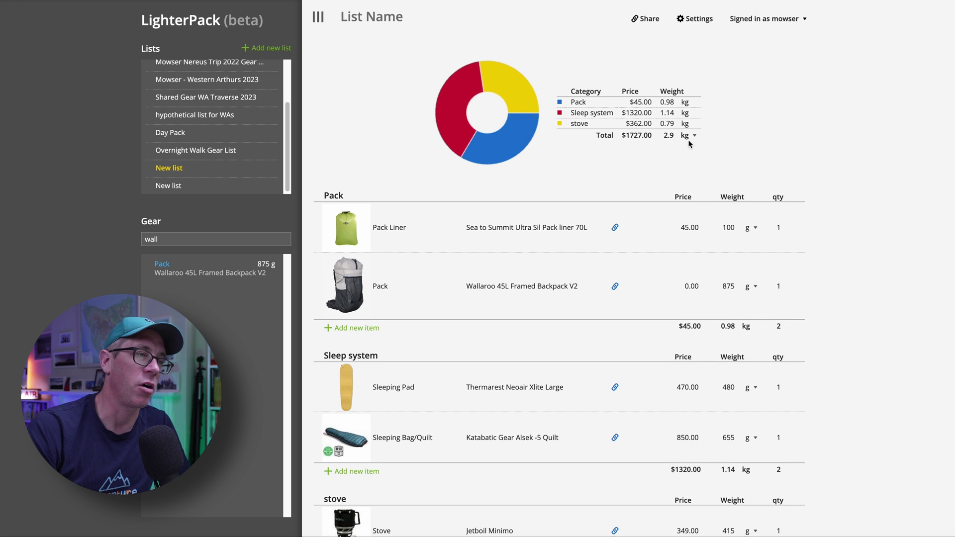
Untick Item prices in the Settings menu.
mouse_move(694, 19)
click(654, 58)
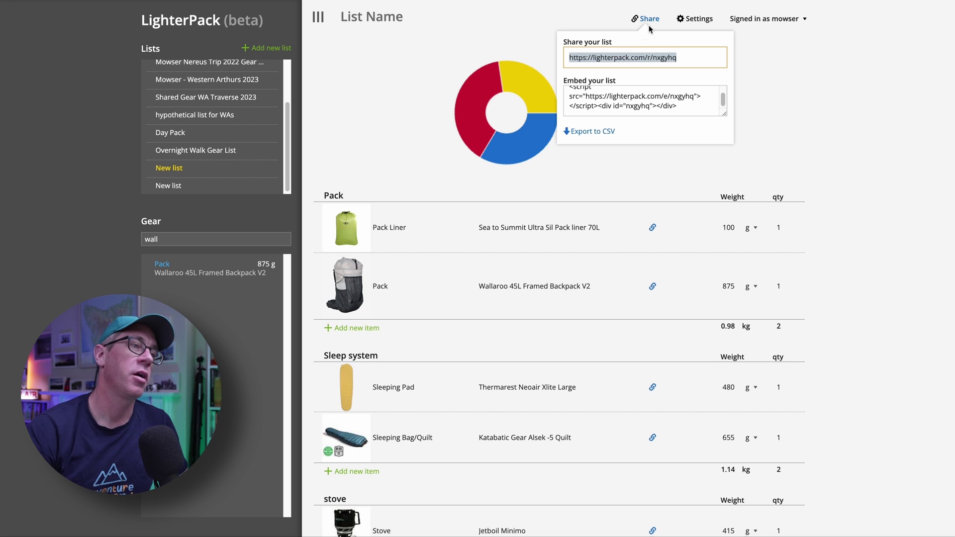
Open the Nereus Trip 2022 Gear Taken list and select its share link.
scroll(208, 144, up, 3)
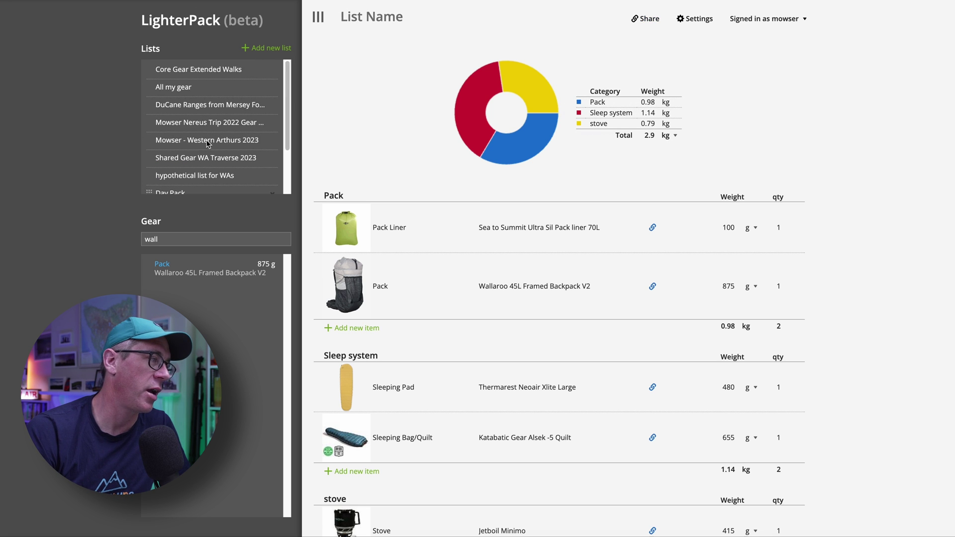
click(219, 125)
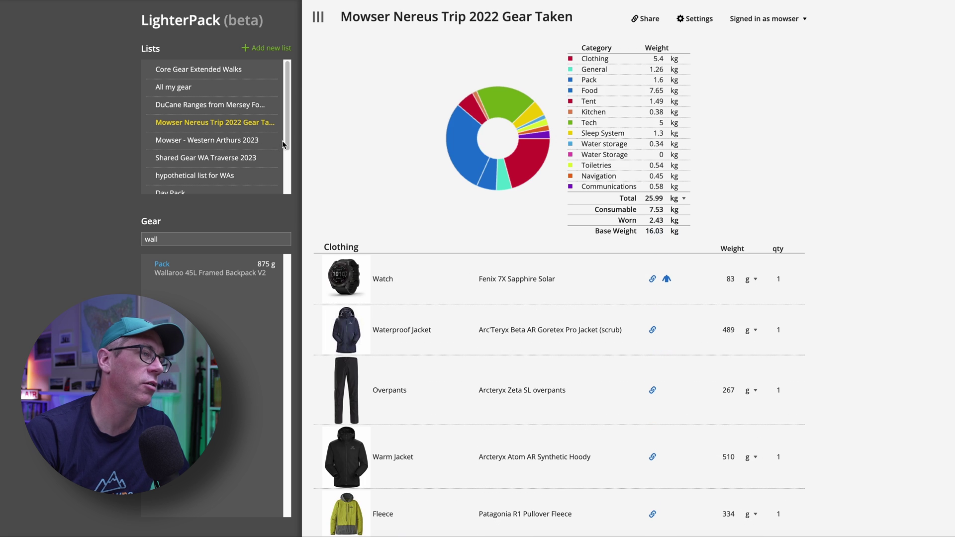
mouse_move(652, 18)
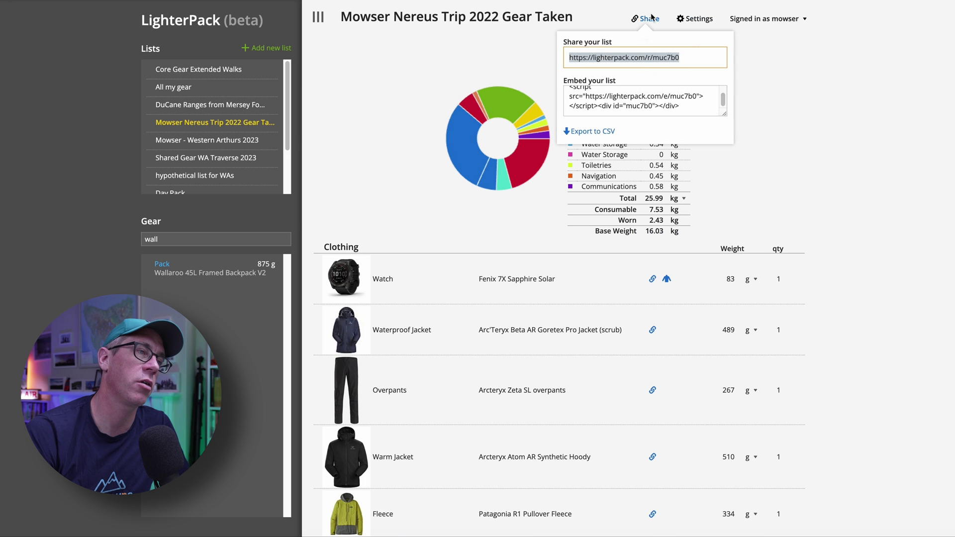
click(689, 58)
click(689, 58)
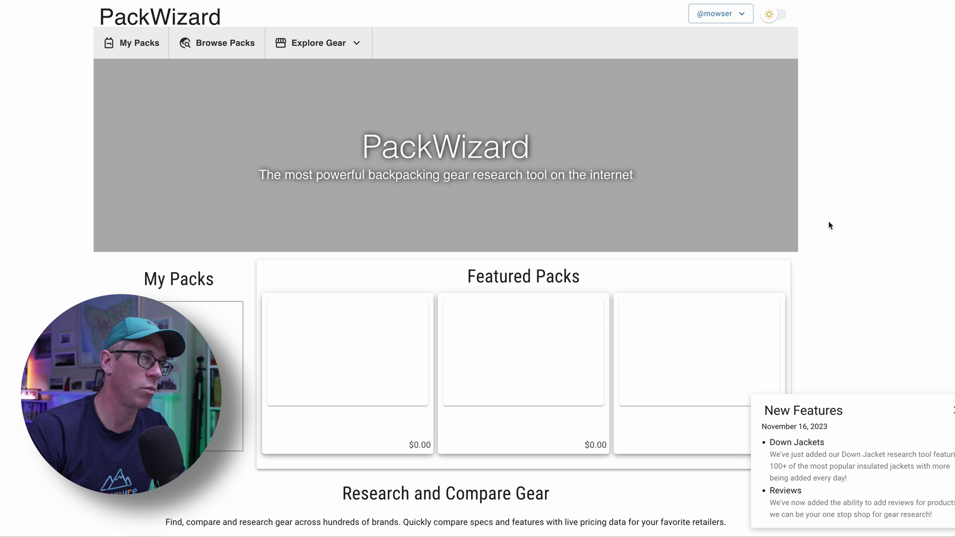
Dismiss the new-features announcement and scroll down to the Research and Compare Gear categories.
click(952, 409)
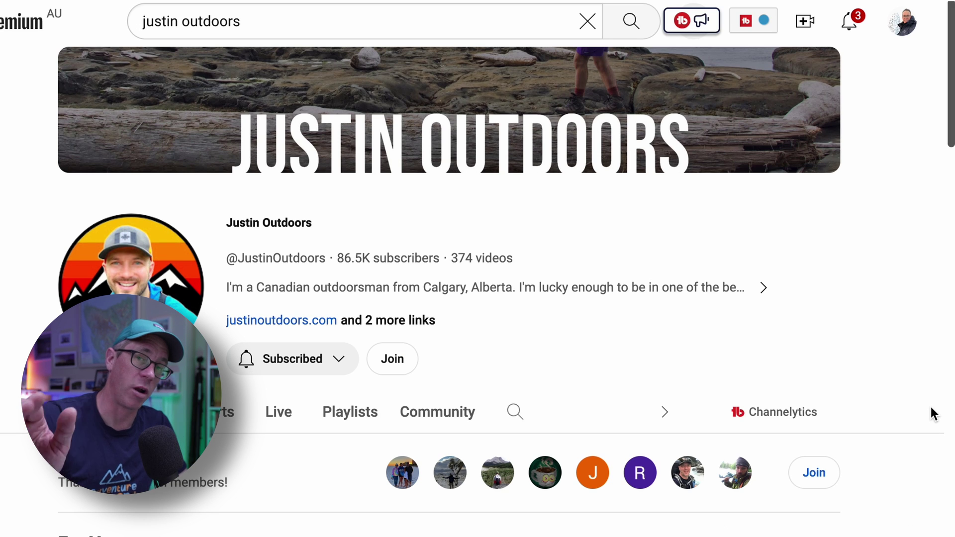
scroll(930, 407, down, 2)
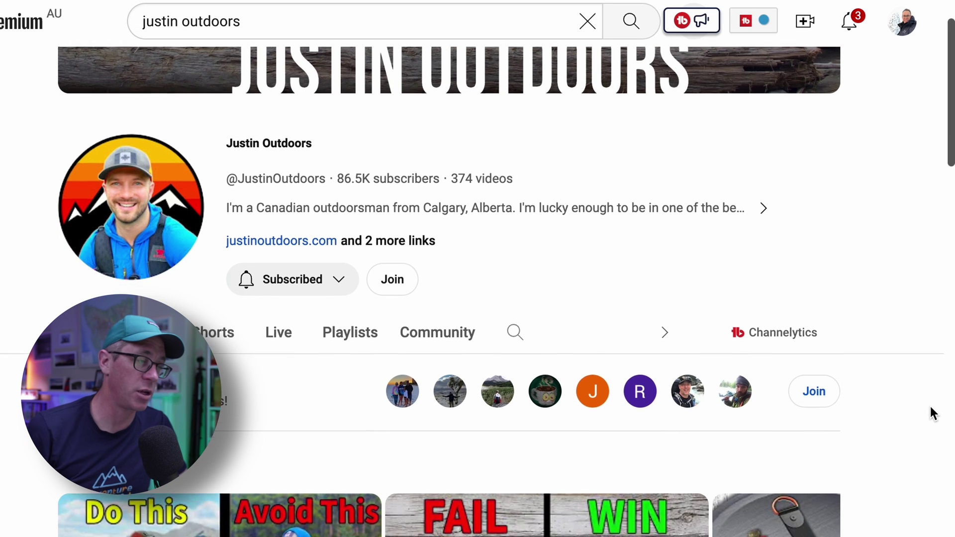
scroll(930, 407, down, 7)
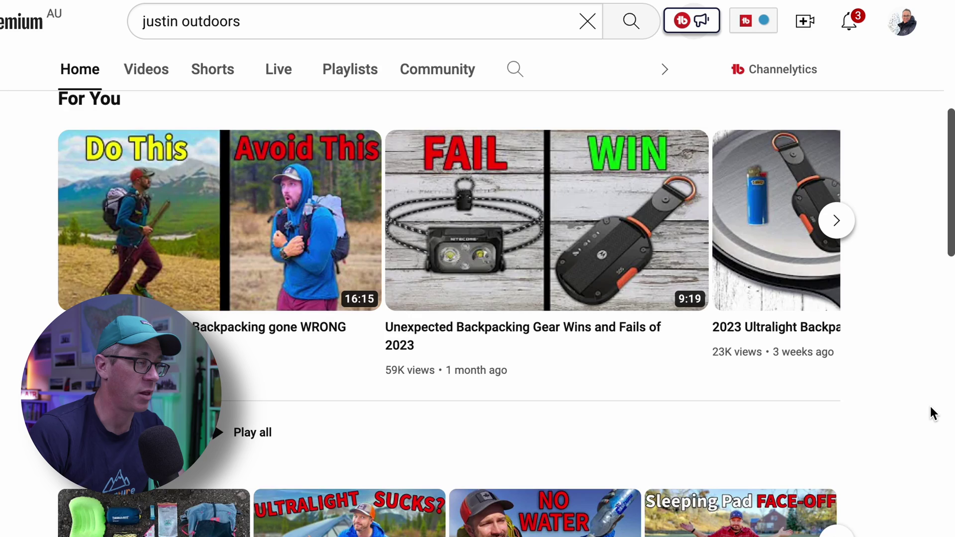
scroll(930, 406, down, 6)
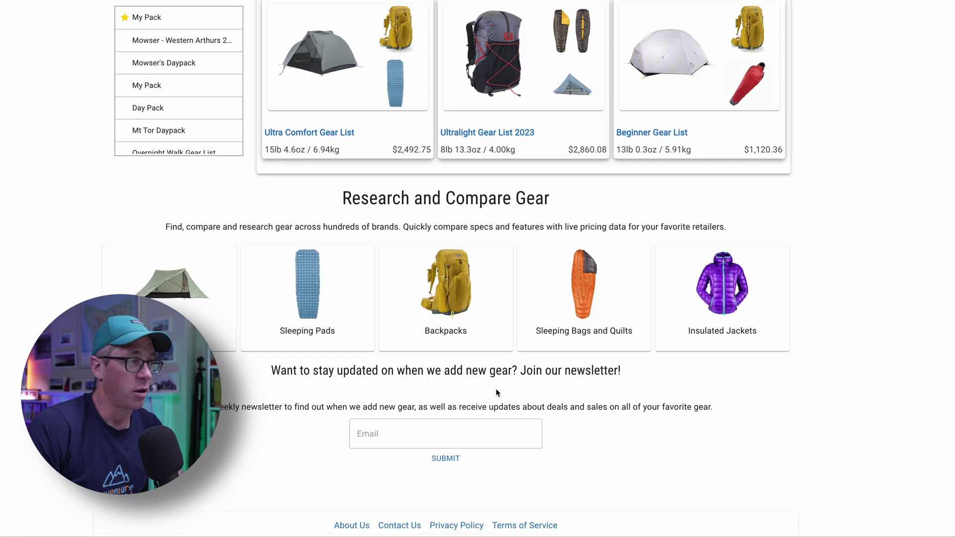
scroll(735, 378, up, 6)
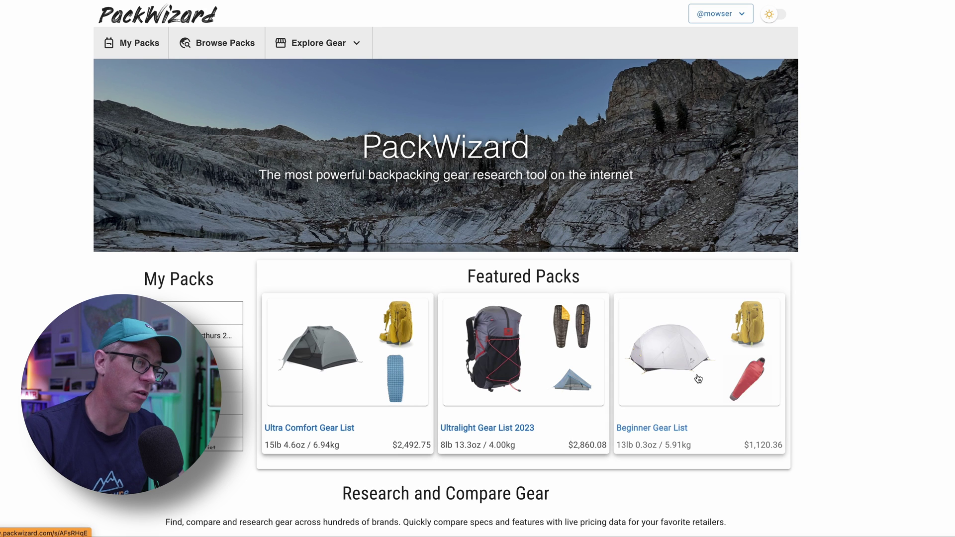
scroll(706, 363, down, 6)
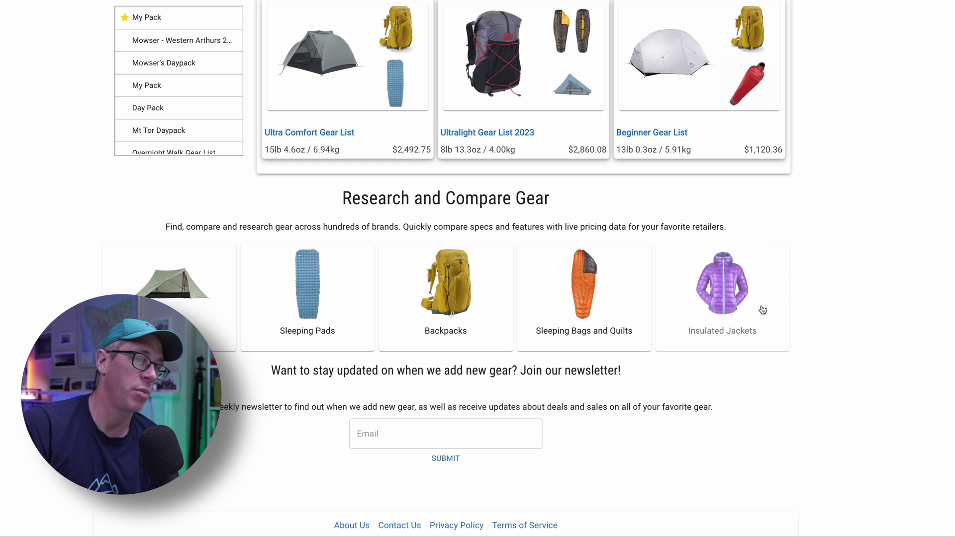
Open the Sleeping Pads comparison table and browse the pads.
click(357, 291)
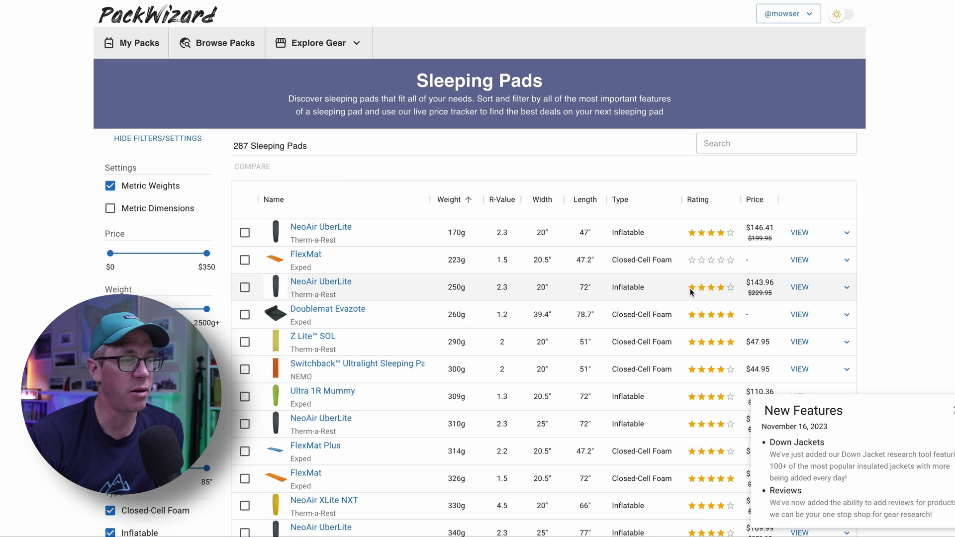
scroll(544, 402, down, 20)
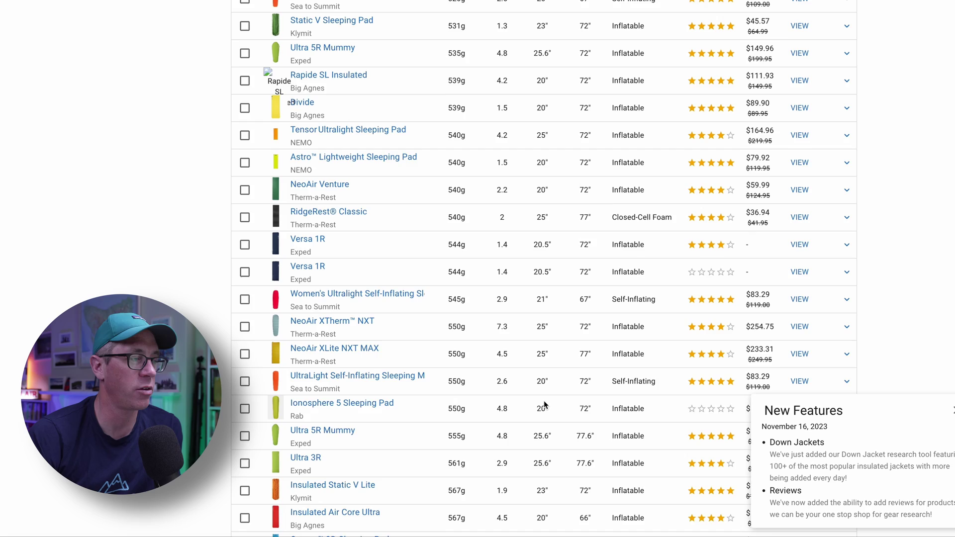
scroll(545, 406, down, 5)
scroll(697, 403, up, 3)
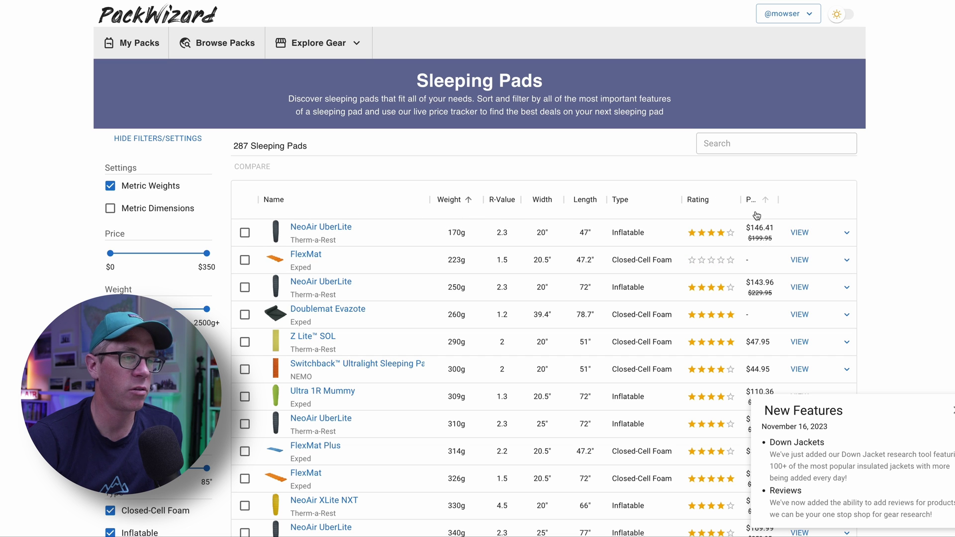
Sort the pads by R-value, highest first, and scroll through the results.
click(458, 204)
click(467, 203)
click(501, 202)
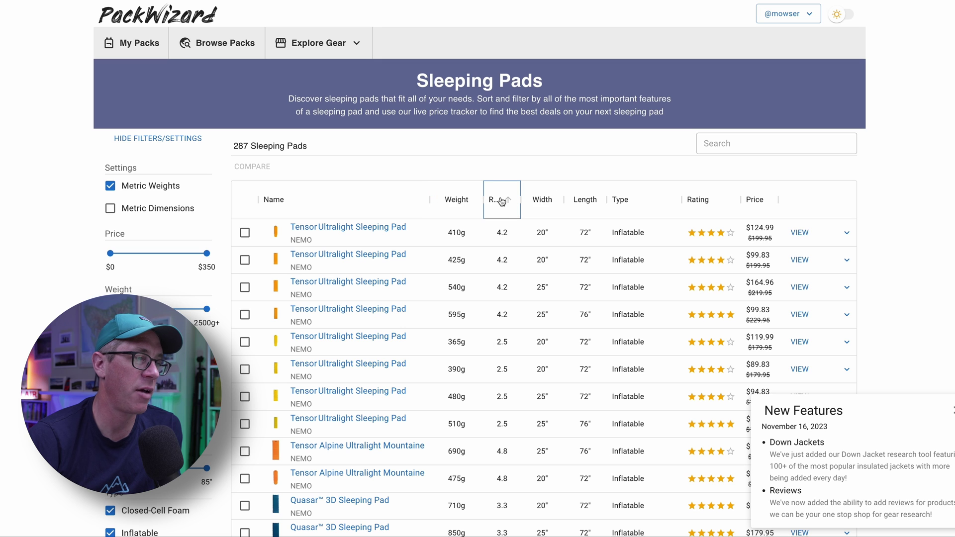
click(505, 203)
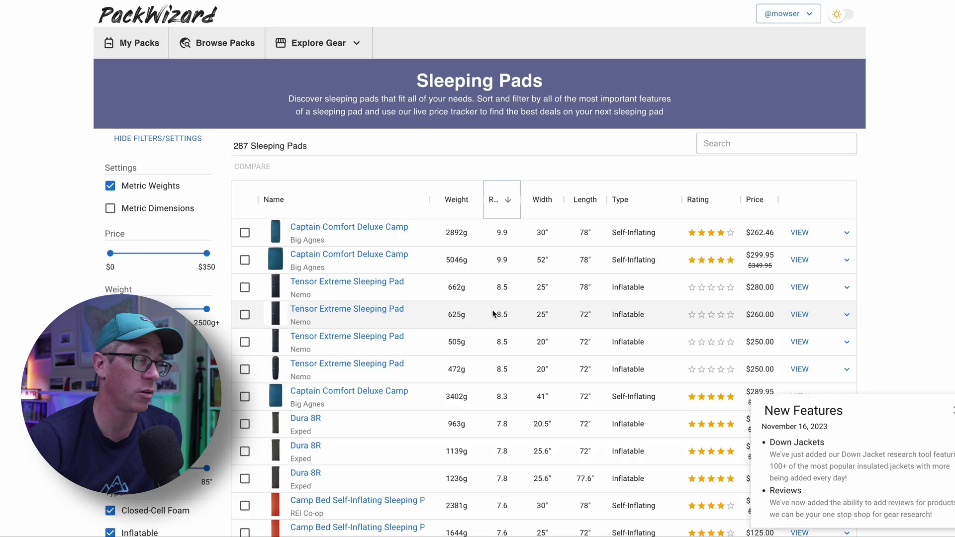
scroll(492, 309, down, 20)
scroll(492, 314, down, 10)
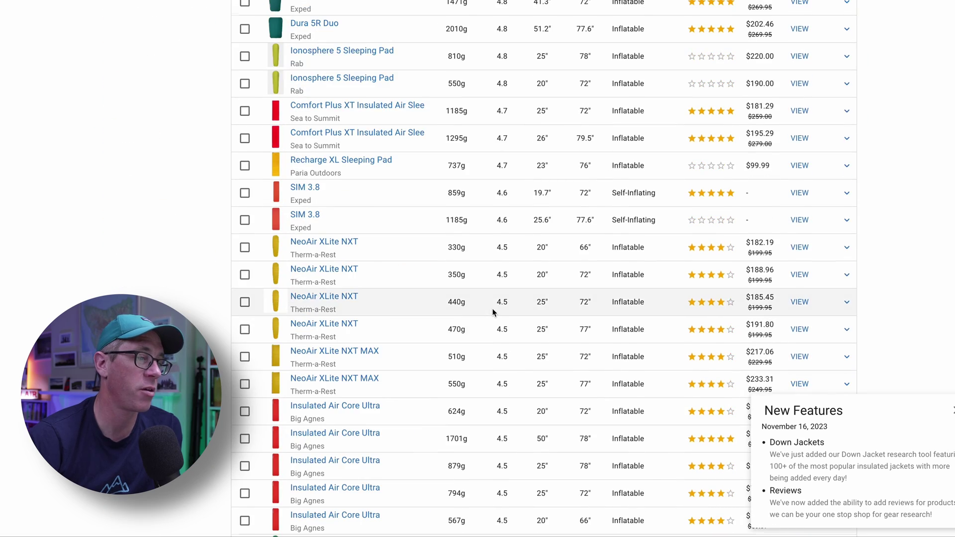
scroll(493, 314, down, 8)
scroll(492, 314, up, 13)
scroll(491, 315, down, 10)
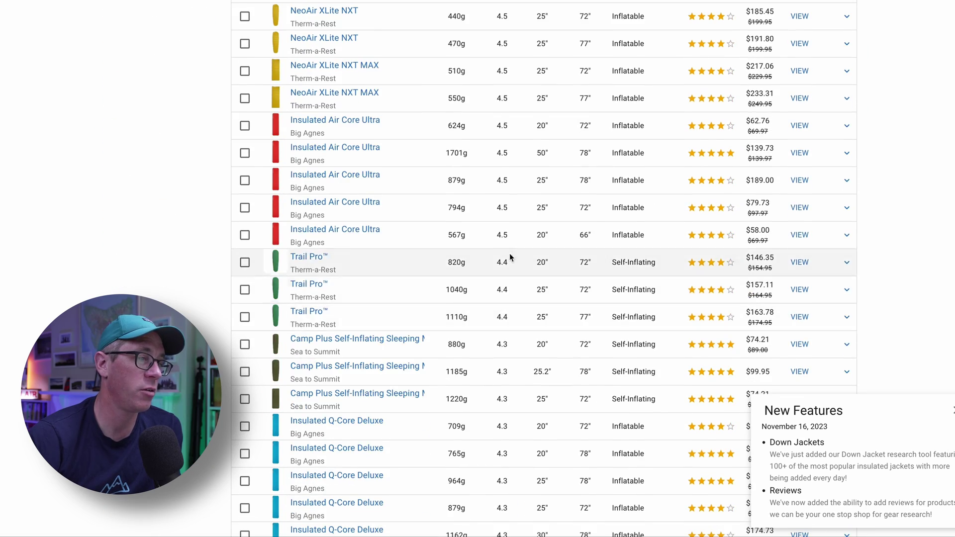
scroll(509, 254, up, 2)
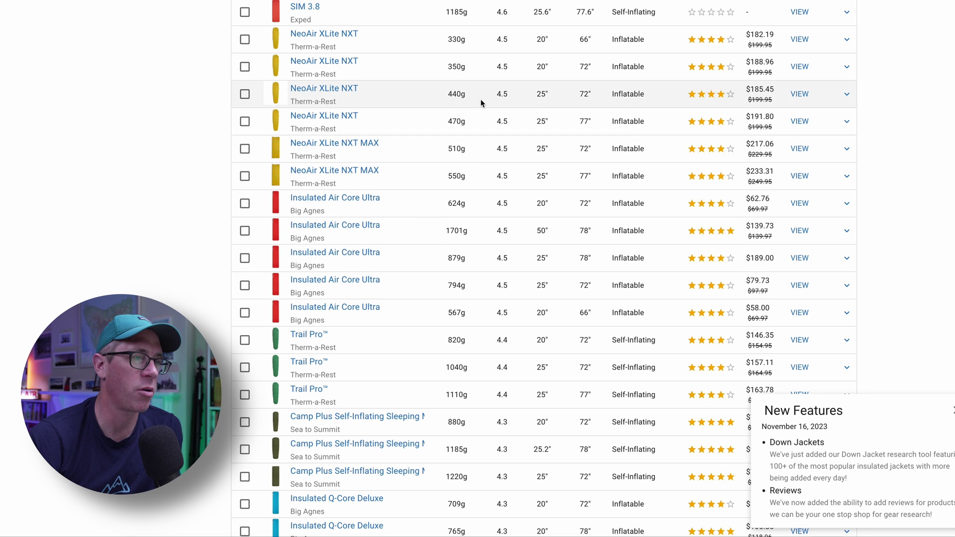
scroll(680, 172, up, 15)
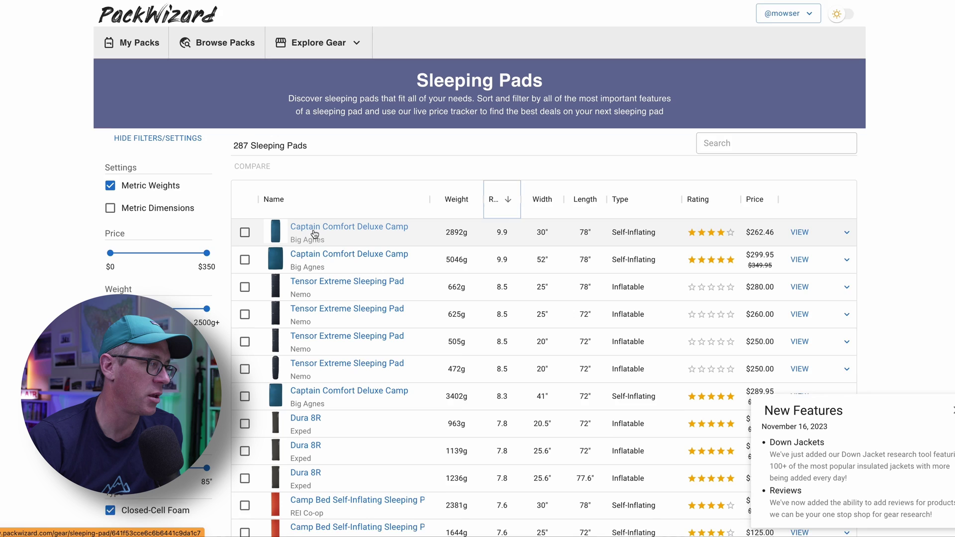
scroll(306, 231, down, 1)
drag(216, 217, 153, 217)
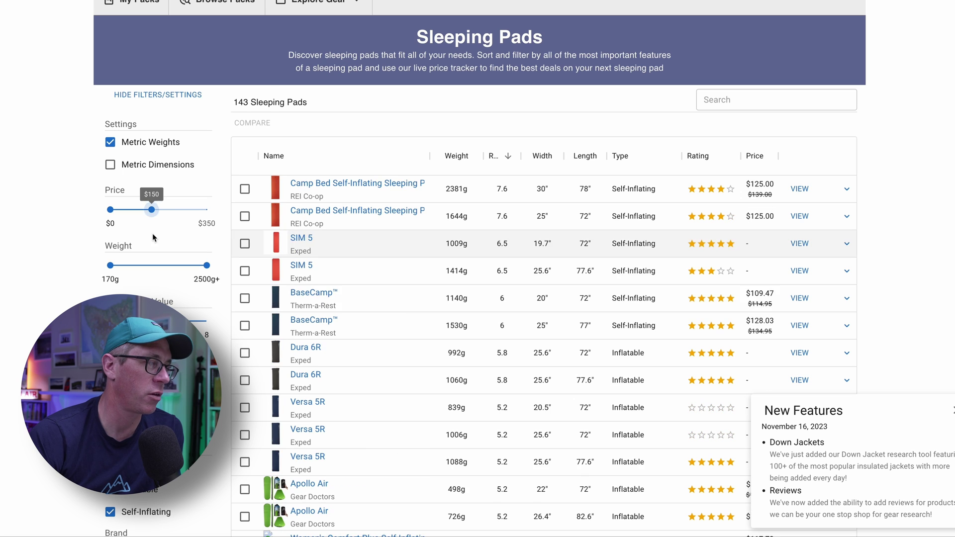
scroll(473, 298, down, 3)
scroll(506, 339, down, 6)
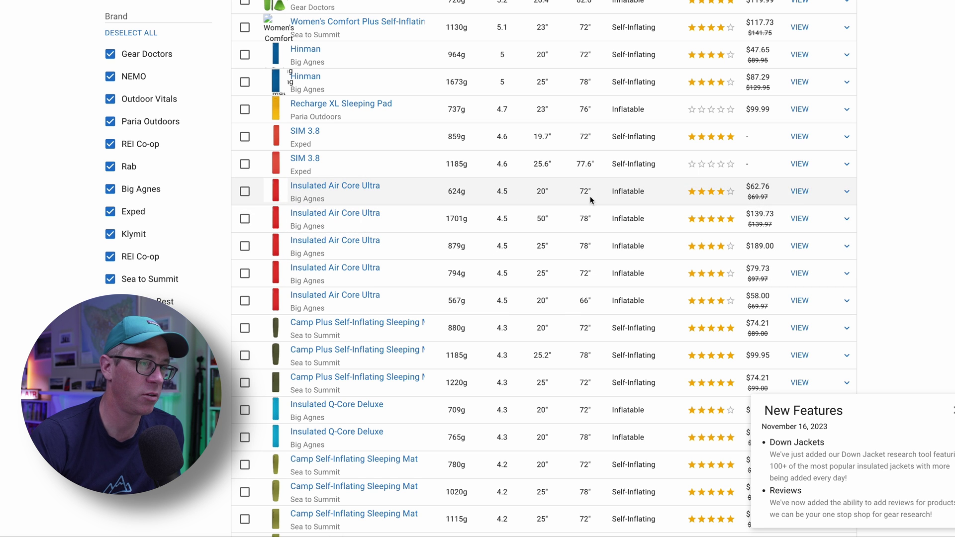
scroll(631, 261, up, 10)
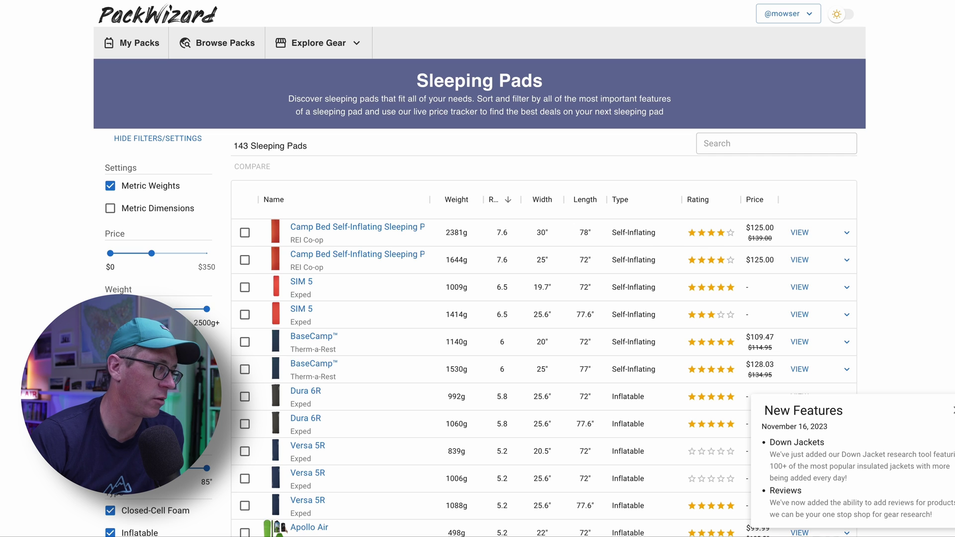
scroll(246, 258, down, 4)
scroll(289, 155, up, 4)
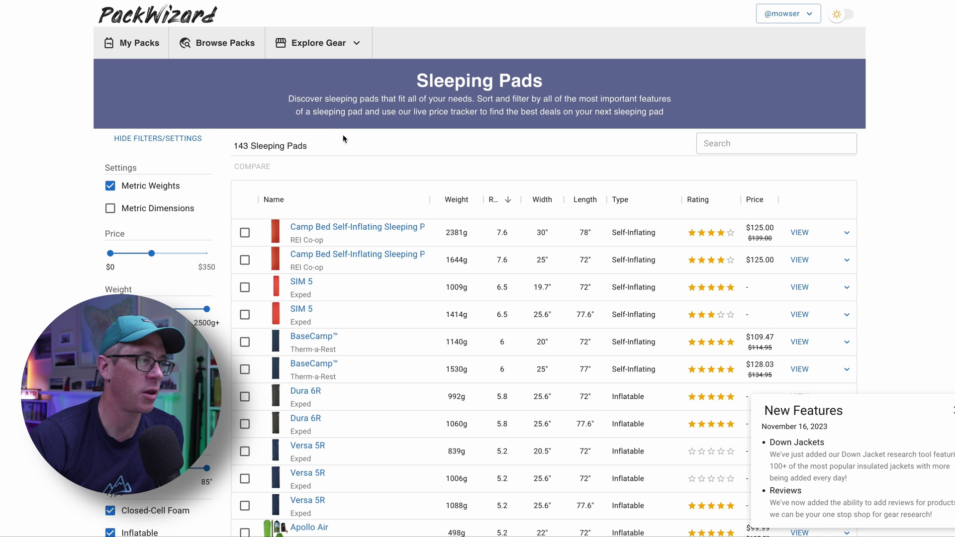
click(206, 253)
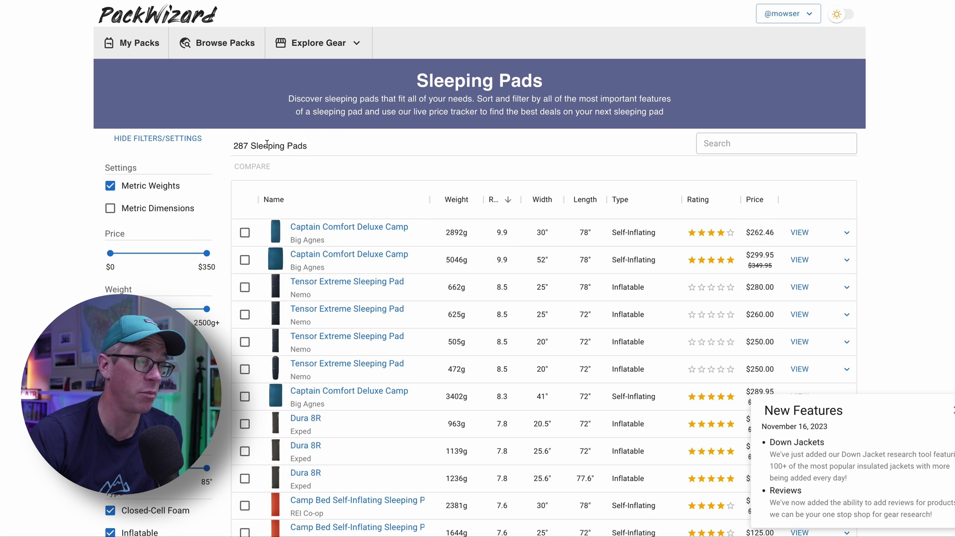
scroll(607, 328, down, 15)
scroll(607, 326, up, 15)
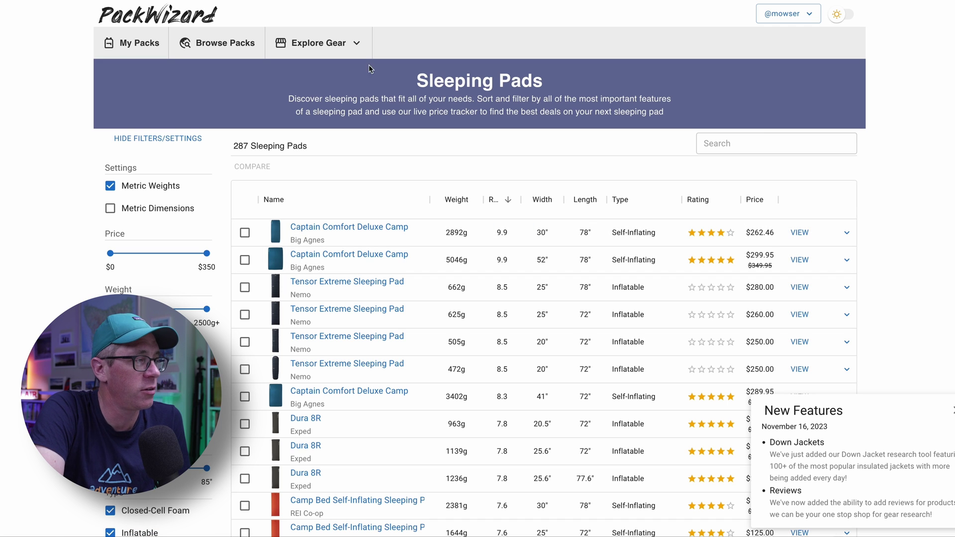
Browse the community shared packs sorted by season, winter first.
click(211, 46)
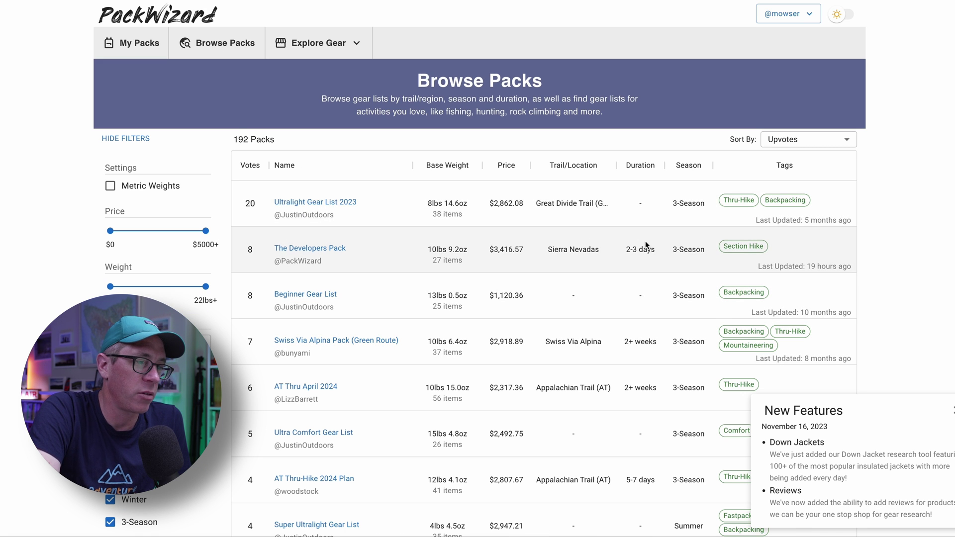
scroll(618, 252, down, 2)
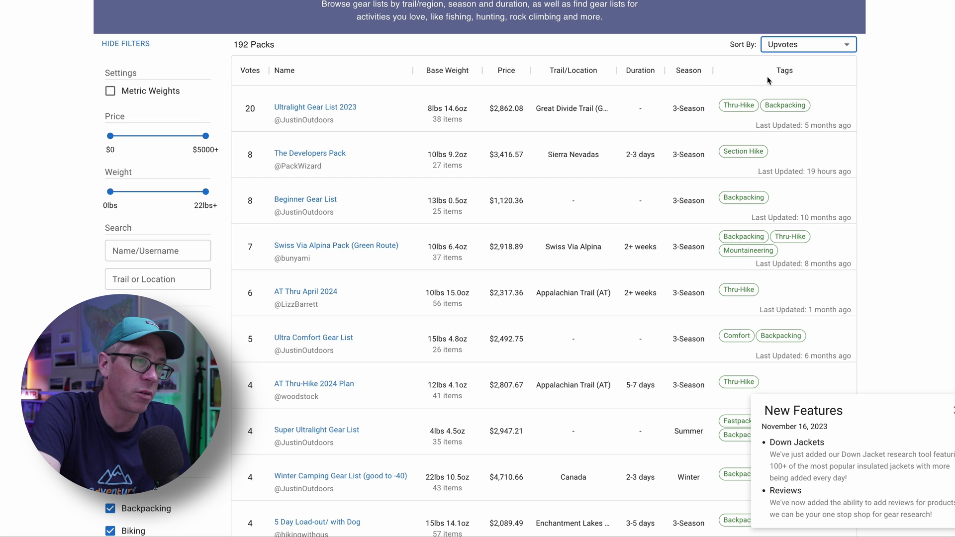
click(700, 72)
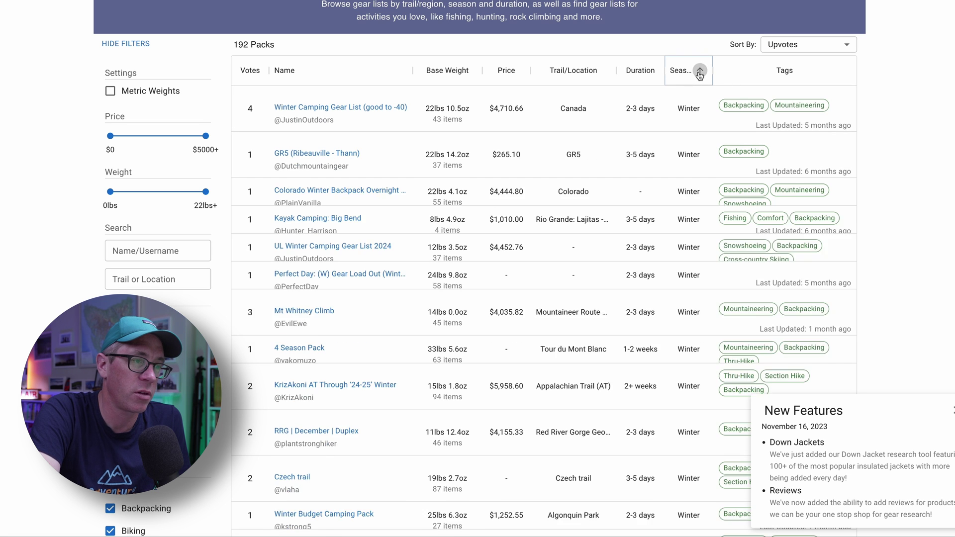
scroll(744, 356, down, 20)
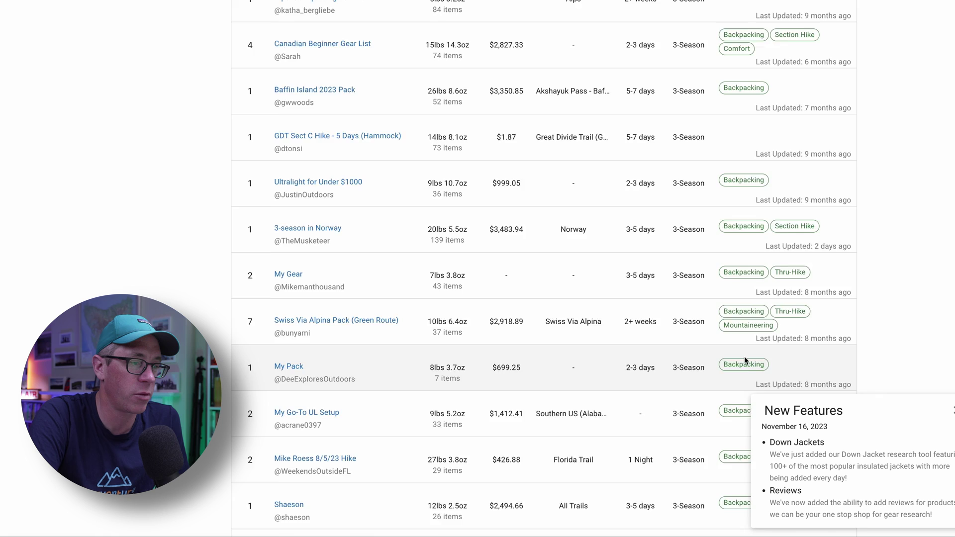
scroll(746, 354, up, 20)
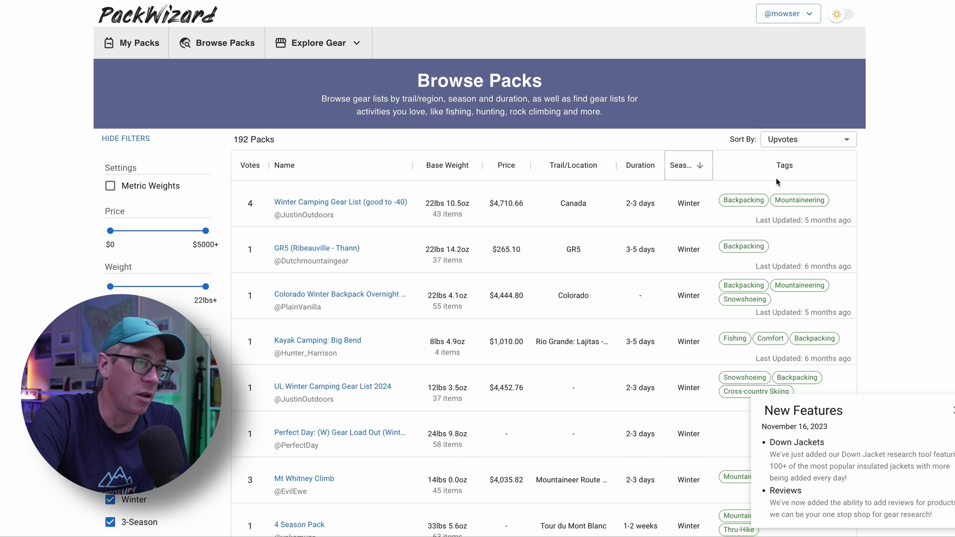
Read the Winter Camping Gear List's full description and share options, then return to Browse Packs.
click(370, 204)
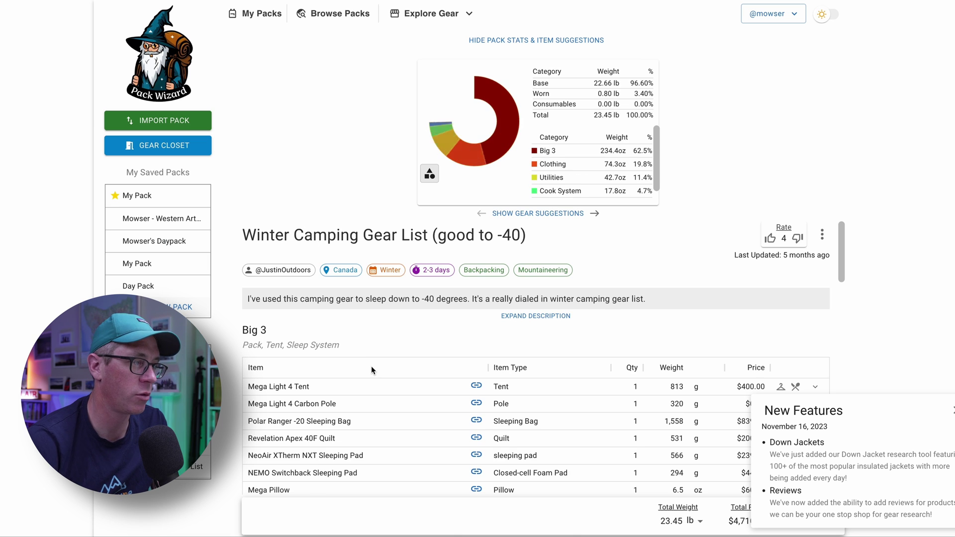
scroll(371, 365, down, 10)
scroll(372, 365, up, 6)
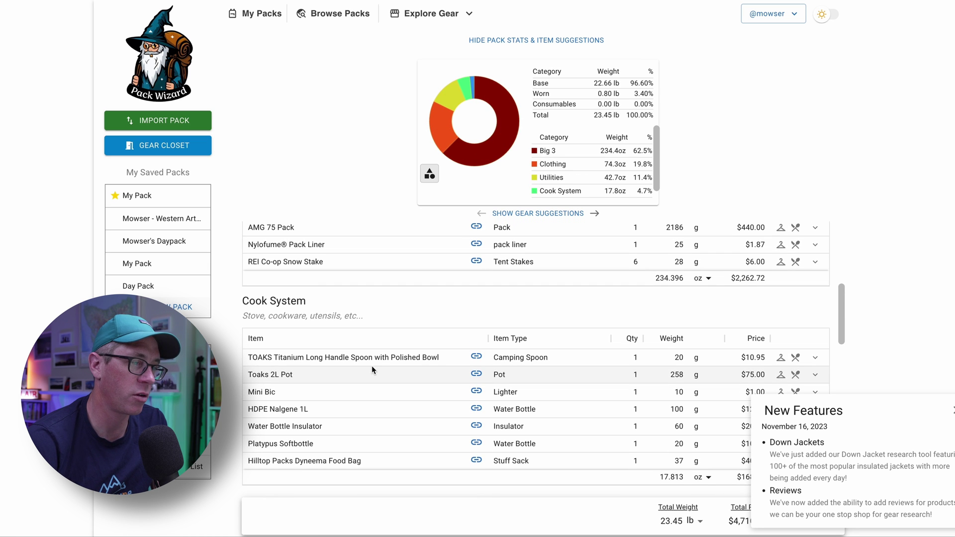
scroll(372, 366, down, 4)
scroll(371, 366, down, 6)
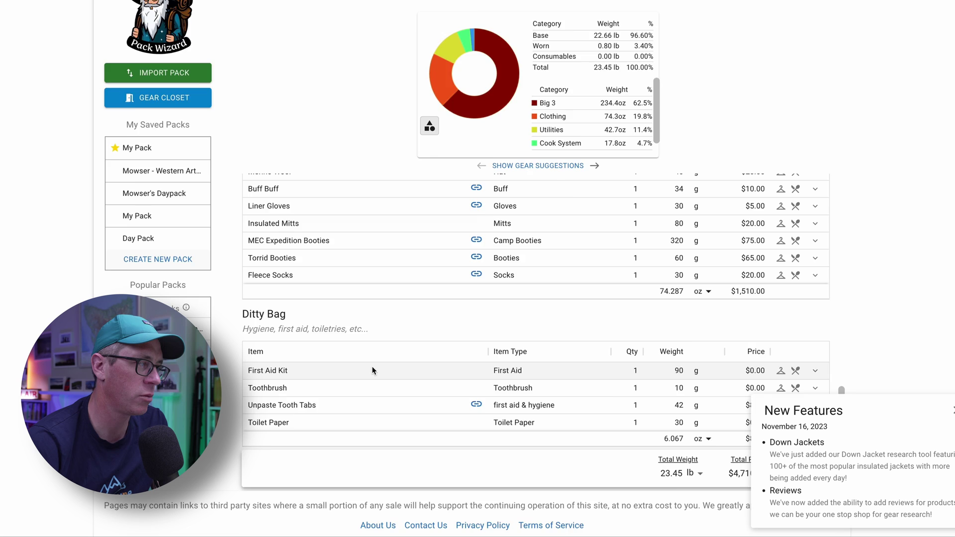
scroll(419, 342, up, 2)
scroll(418, 342, up, 5)
click(488, 321)
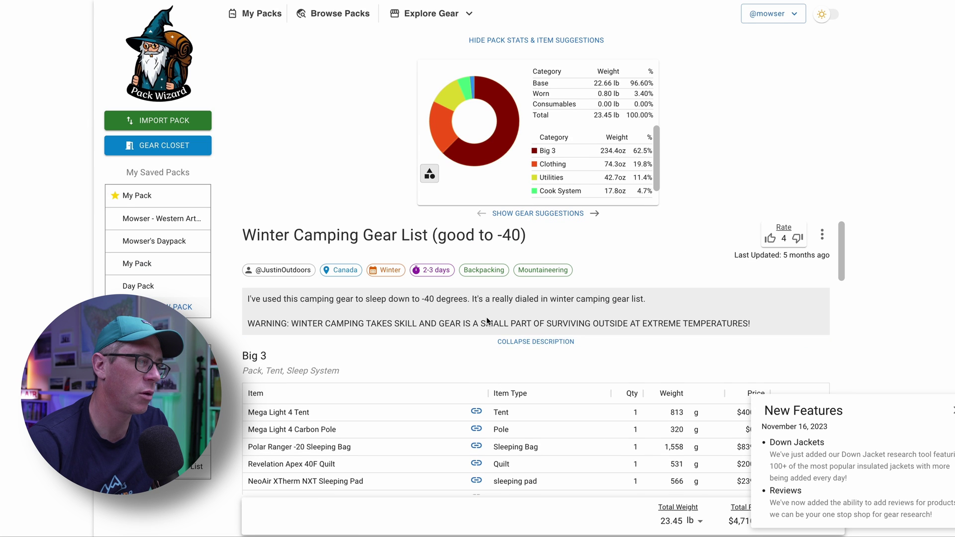
click(823, 234)
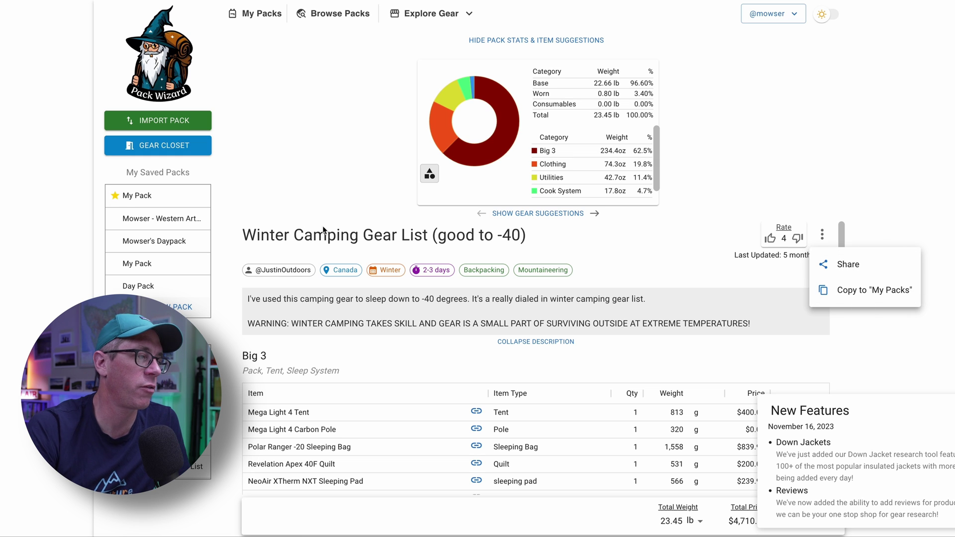
click(309, 160)
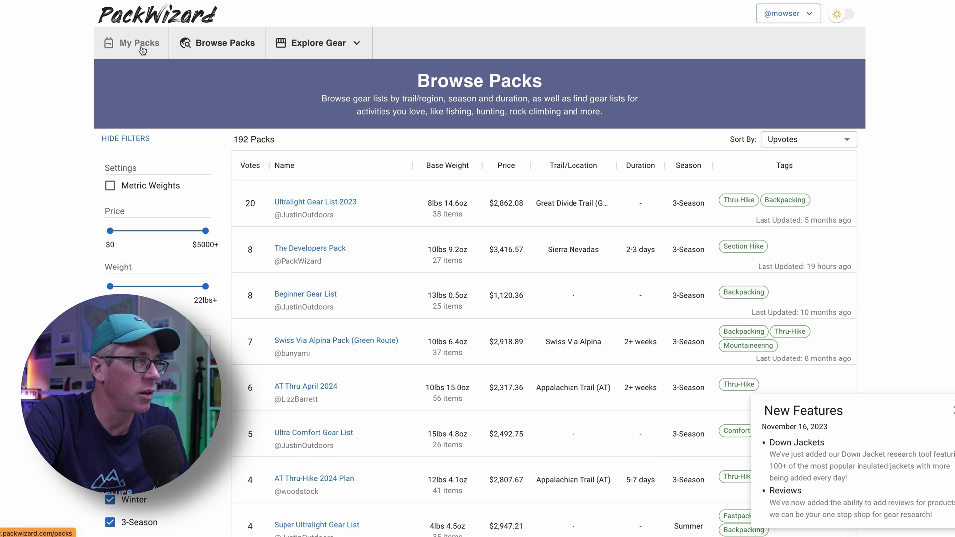
Open the Western Arthurs 2023 saved pack and show its weight chart by individual item.
click(142, 48)
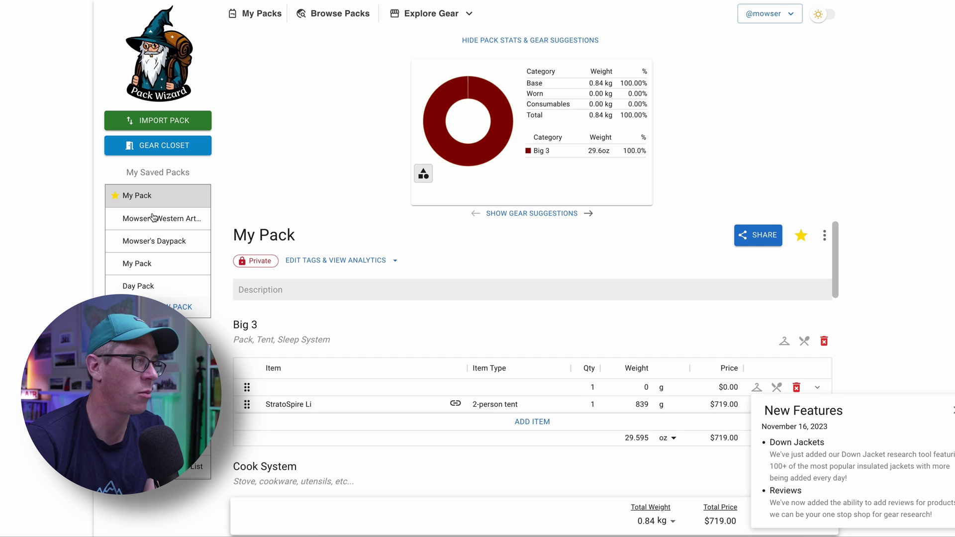
click(196, 221)
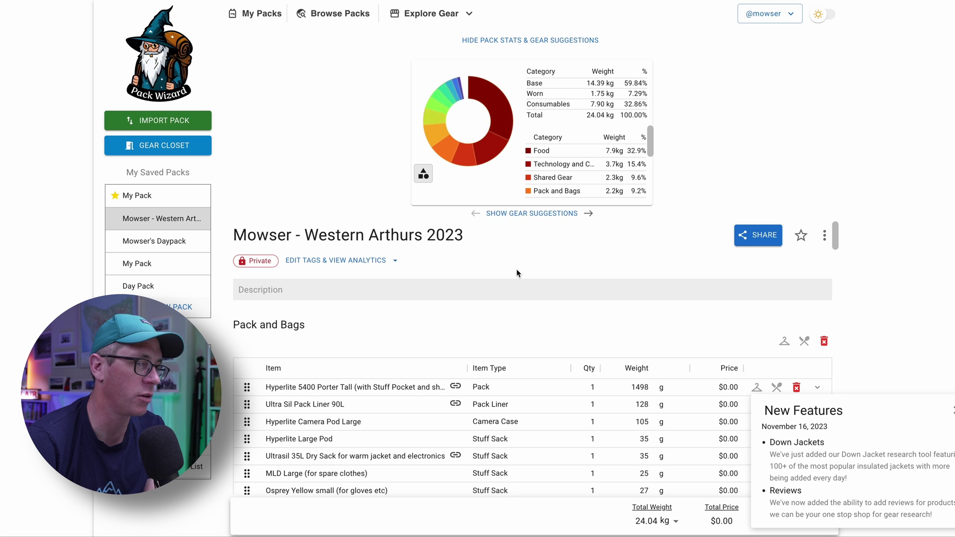
scroll(741, 303, down, 3)
scroll(741, 303, up, 3)
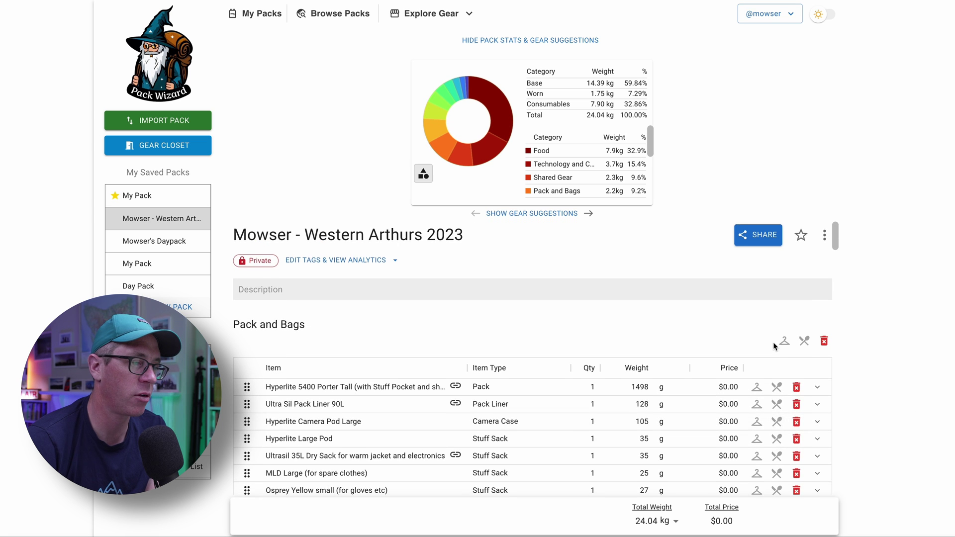
scroll(416, 401, down, 4)
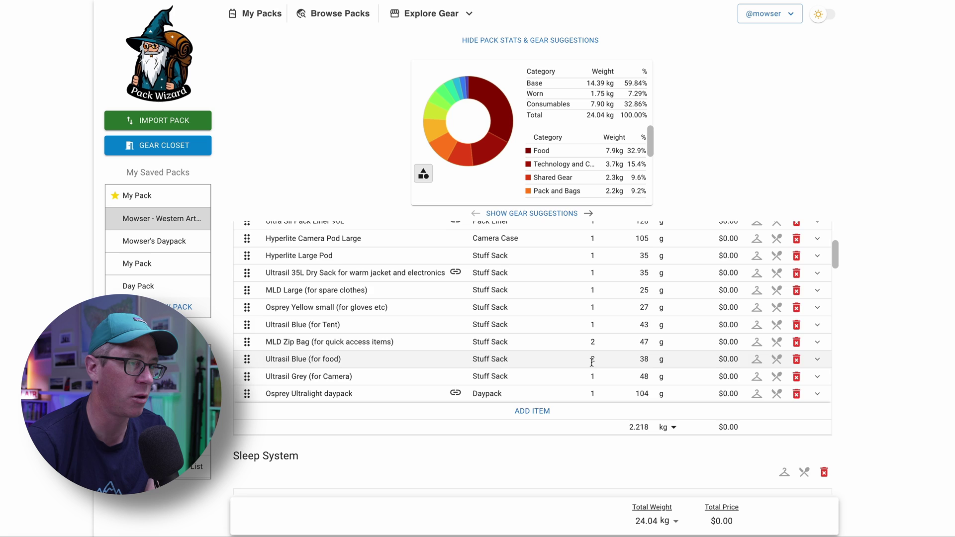
scroll(572, 339, up, 5)
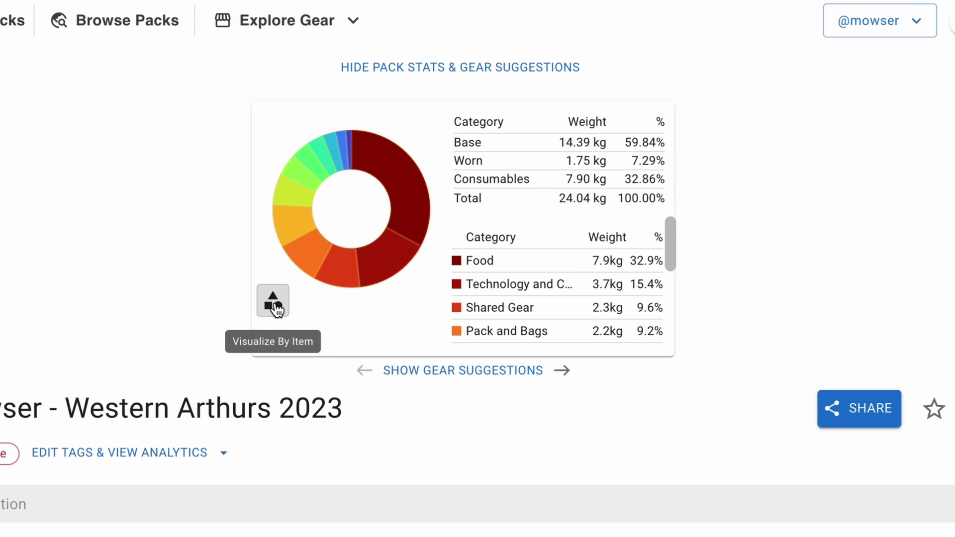
click(301, 290)
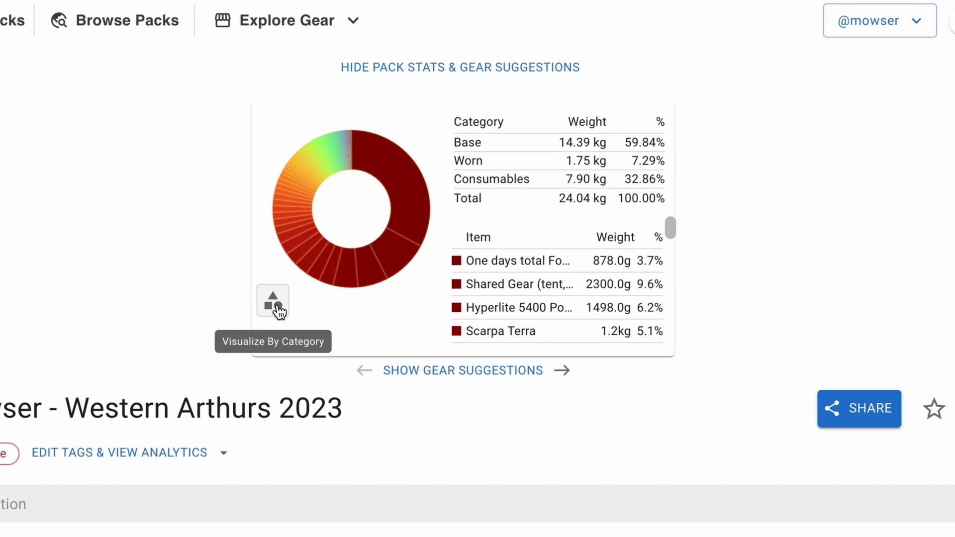
Return the weight chart to the category breakdown, with Food leading at 7.9 kg.
click(279, 311)
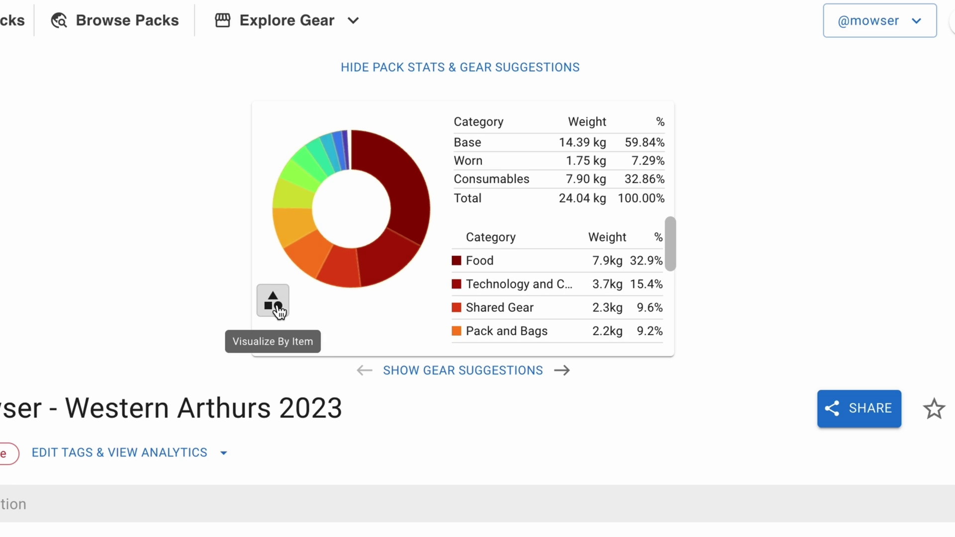
click(279, 310)
scroll(583, 291, down, 4)
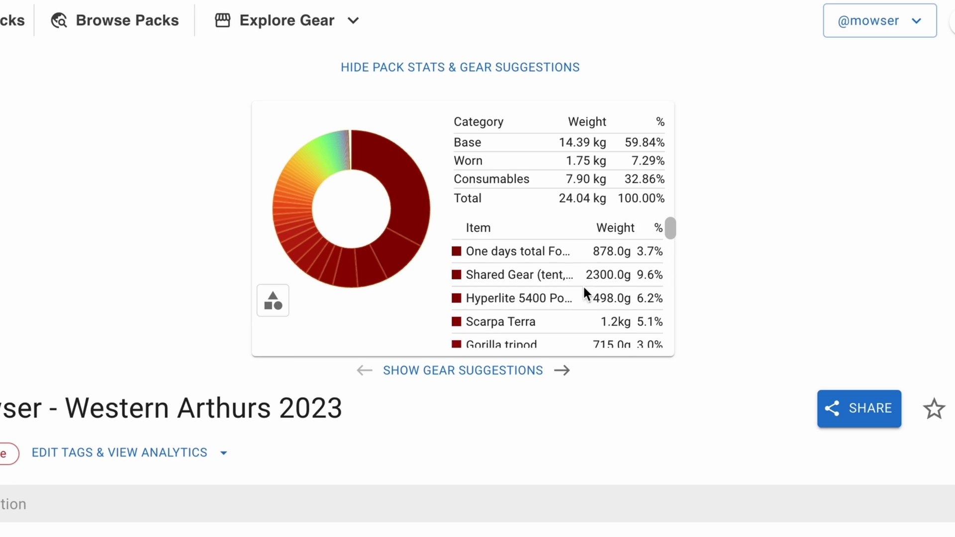
scroll(581, 285, down, 5)
click(281, 300)
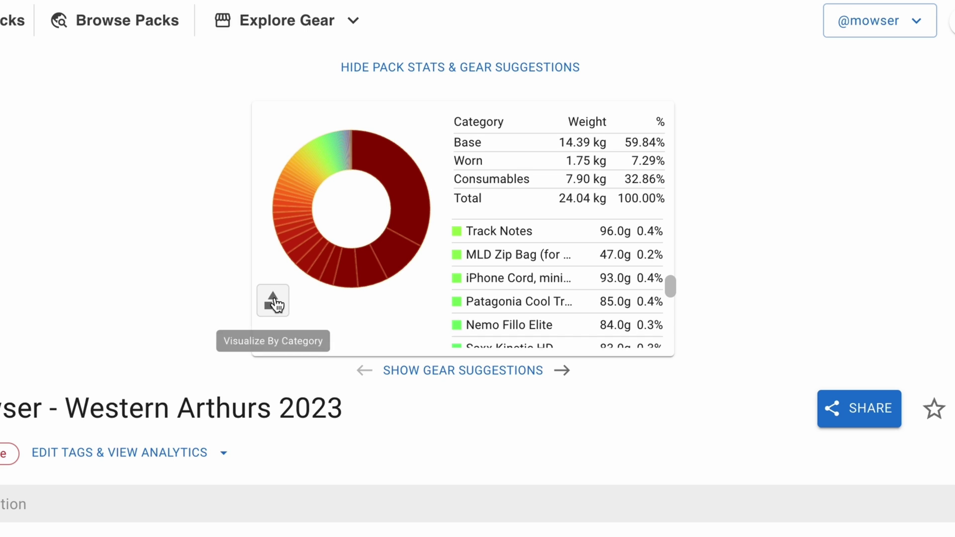
Check the pack's gear suggestions, then go back to the pack stats.
click(563, 370)
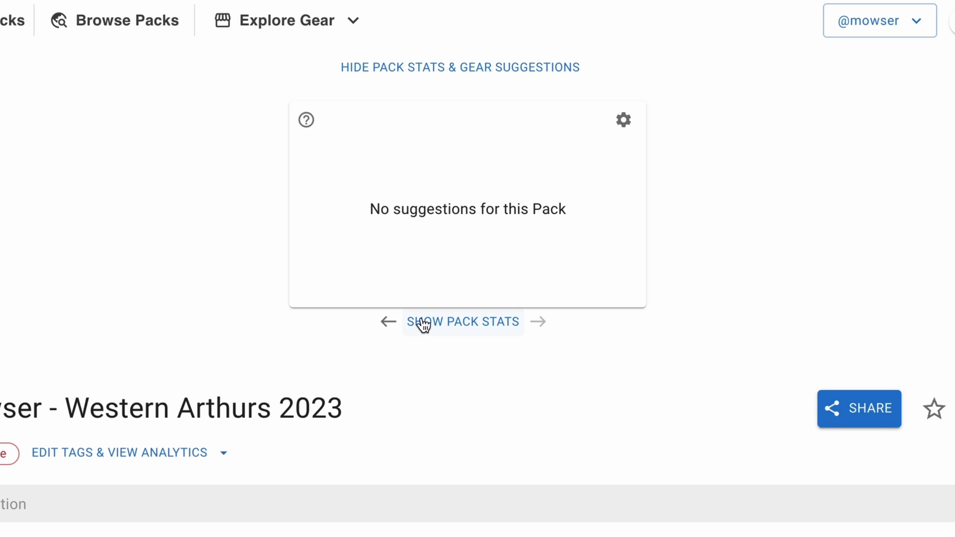
click(391, 322)
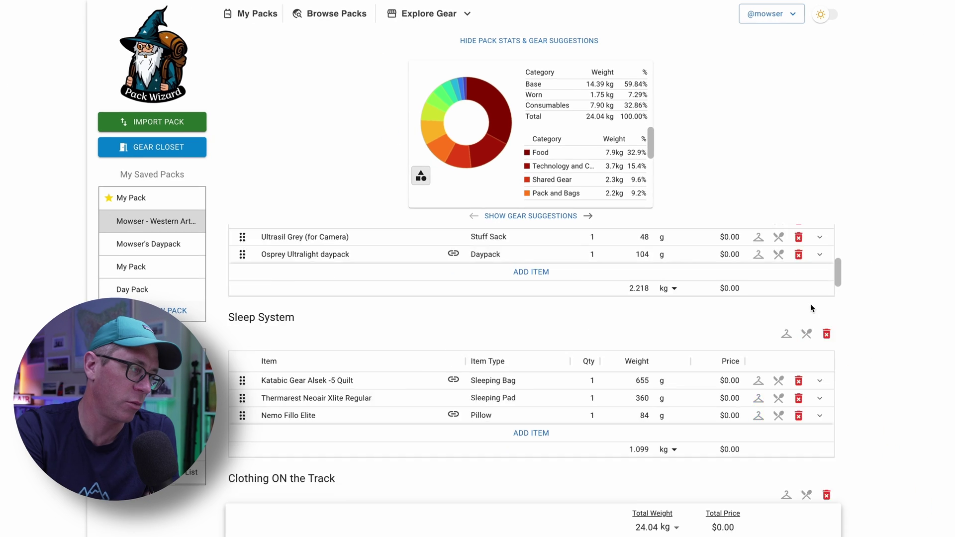
scroll(810, 309, up, 10)
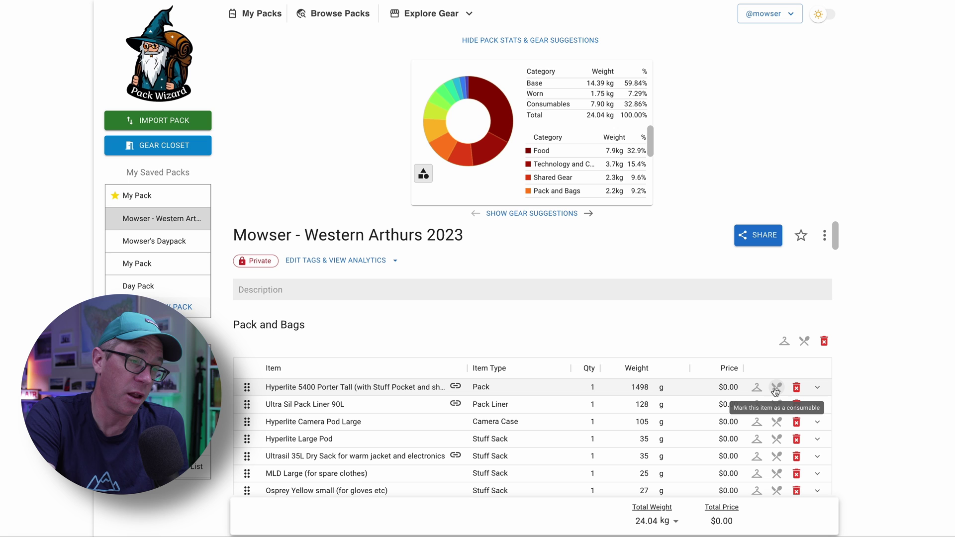
Expand the Hyperlite 5400 Porter Tall row to show its 1498 g weight, photo and link.
click(817, 390)
scroll(795, 412, down, 1)
click(816, 341)
scroll(817, 342, down, 4)
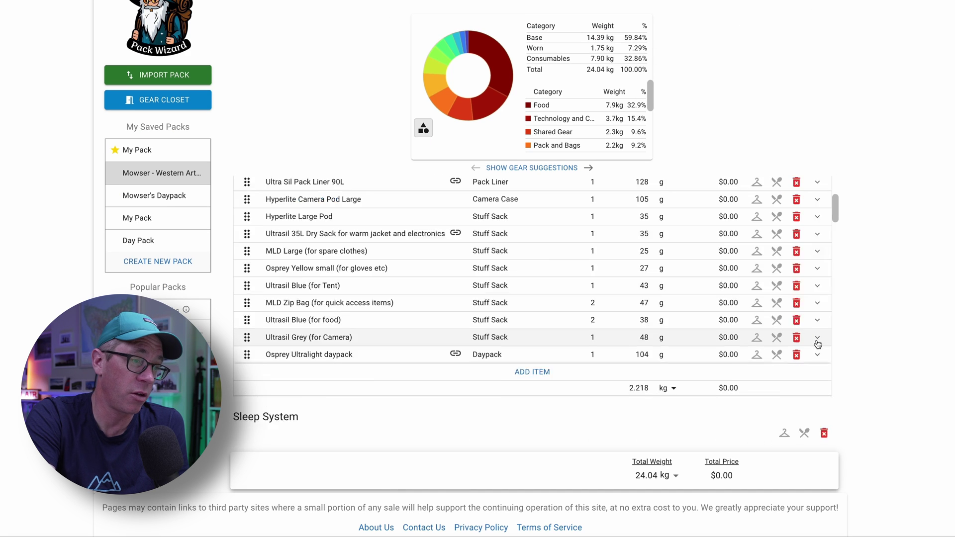
scroll(817, 343, down, 2)
scroll(817, 343, up, 6)
click(818, 342)
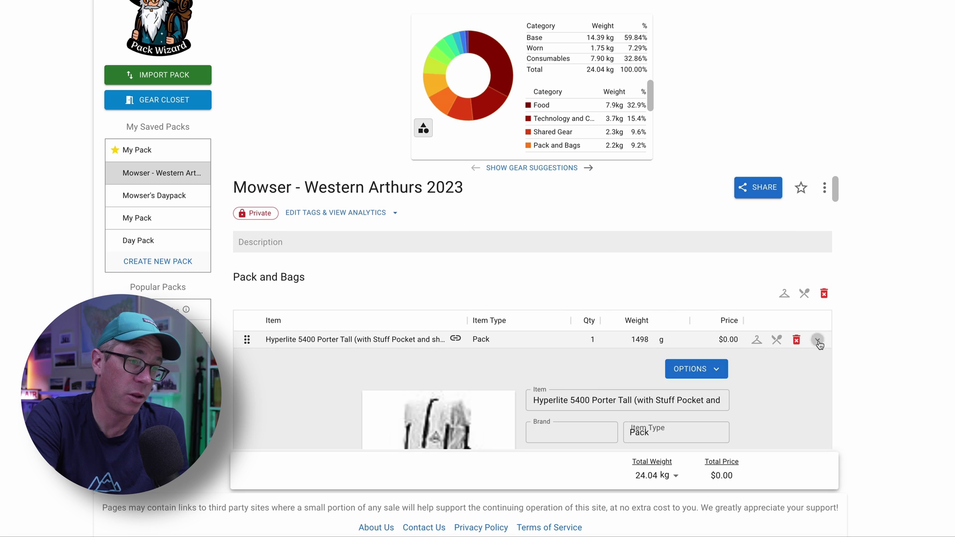
scroll(792, 363, down, 4)
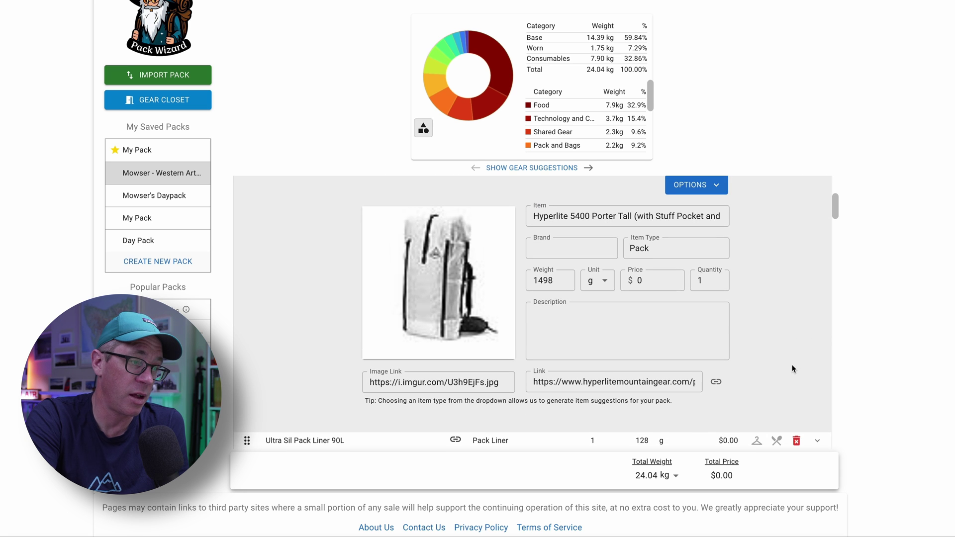
scroll(515, 373, up, 2)
scroll(516, 373, down, 3)
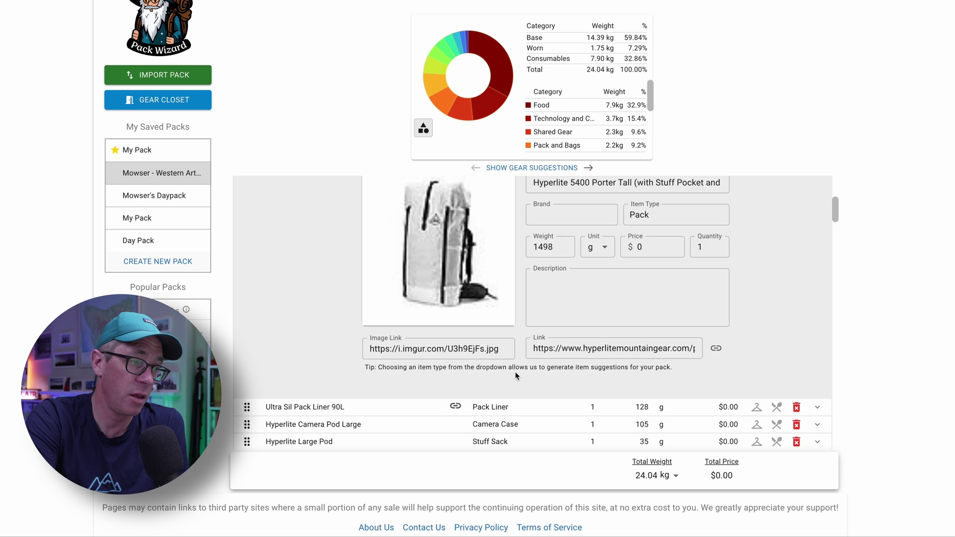
scroll(515, 376, up, 2)
View the backpack's weight conversion options, then close the options list.
click(695, 238)
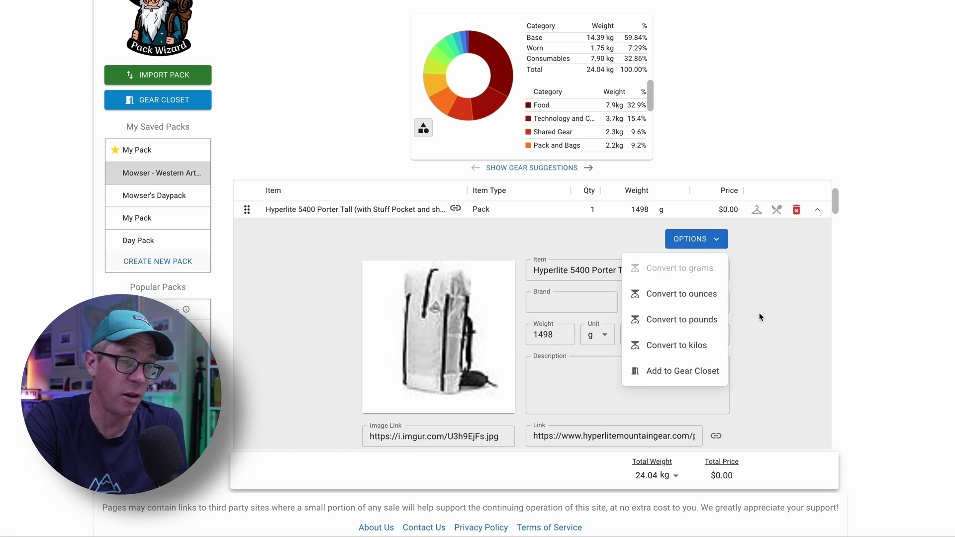
click(903, 293)
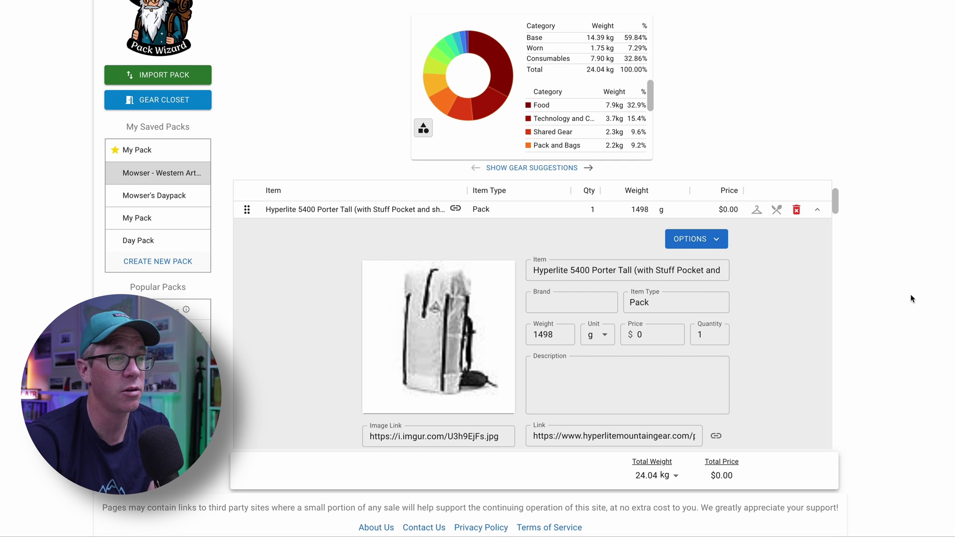
scroll(910, 294, up, 1)
scroll(826, 220, up, 3)
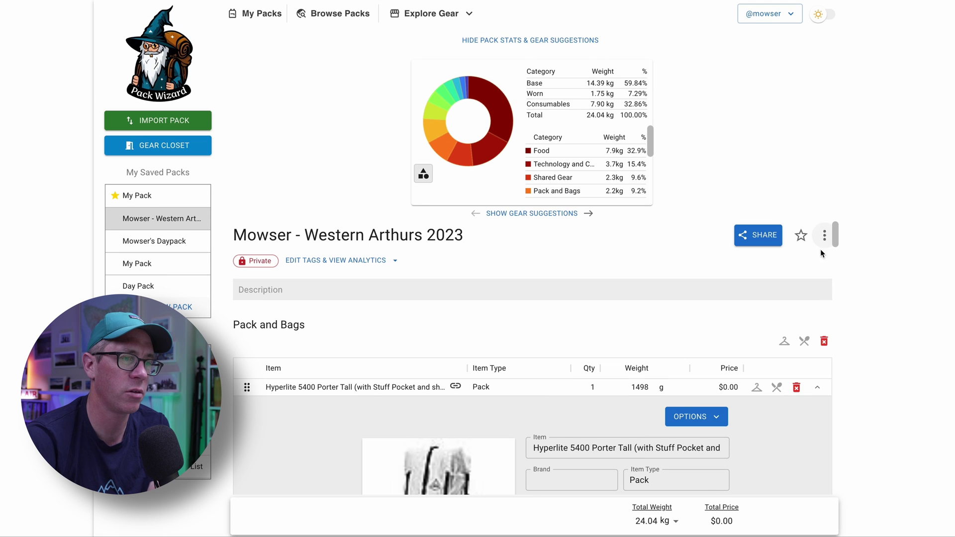
click(824, 237)
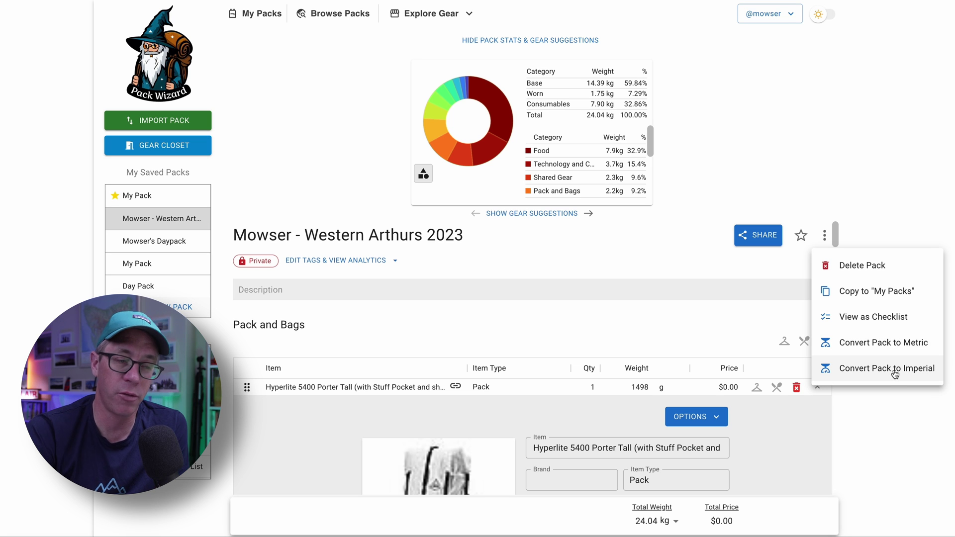
click(906, 321)
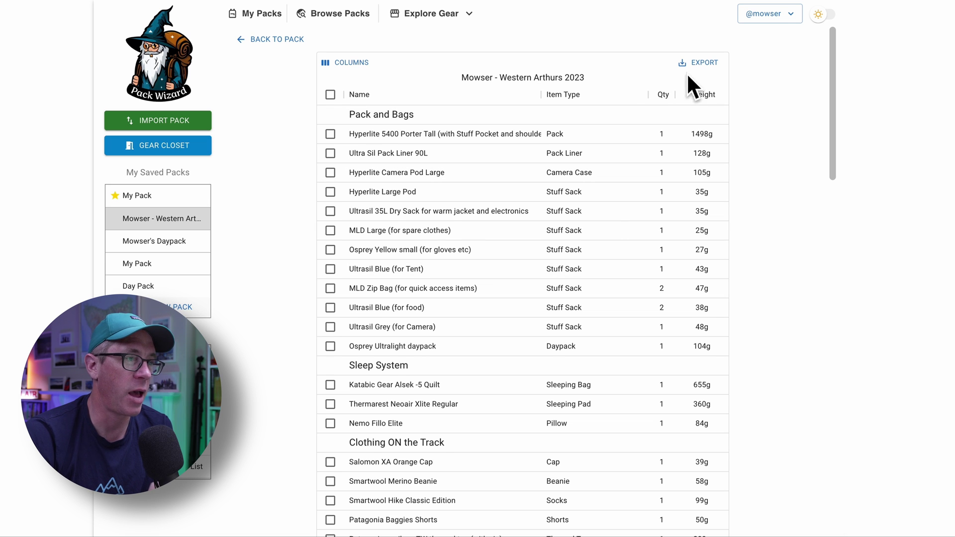
click(701, 65)
click(721, 111)
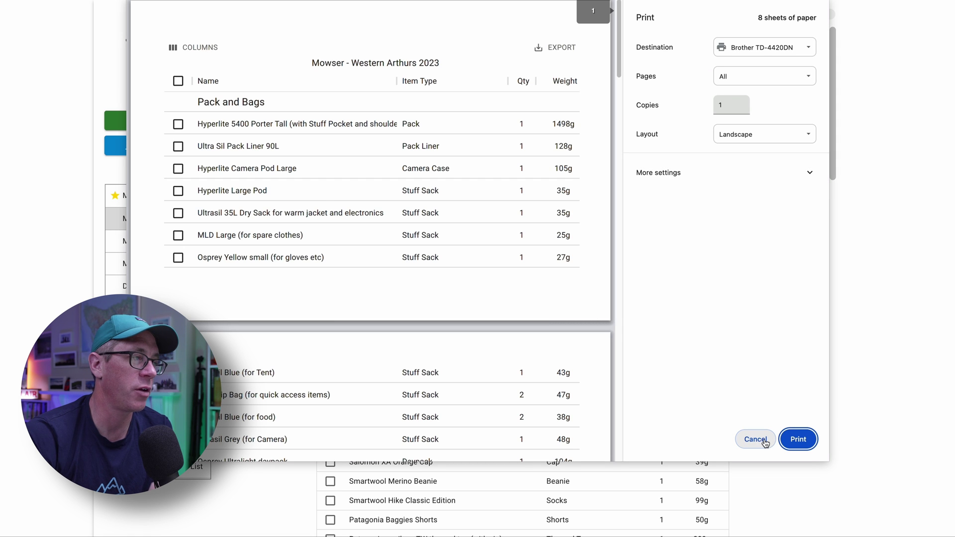
click(765, 441)
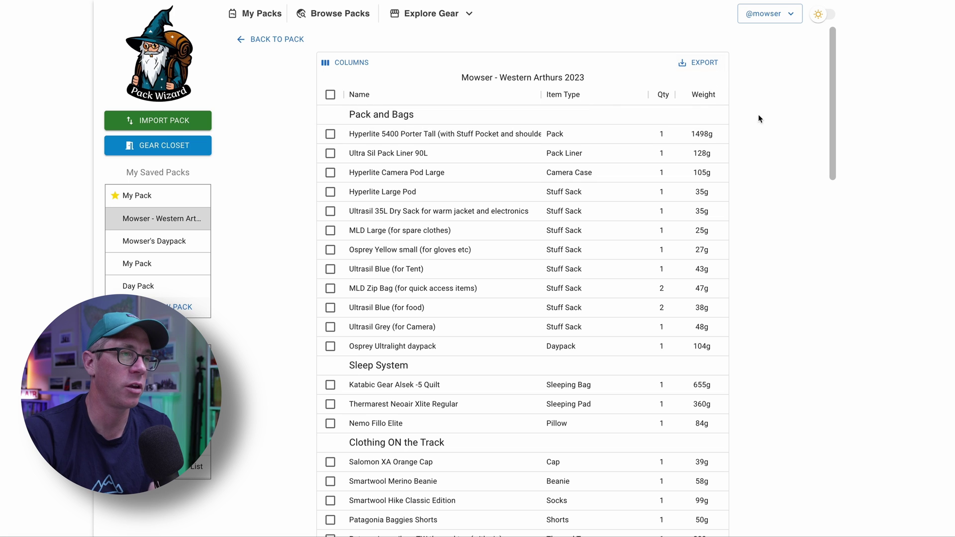
click(293, 39)
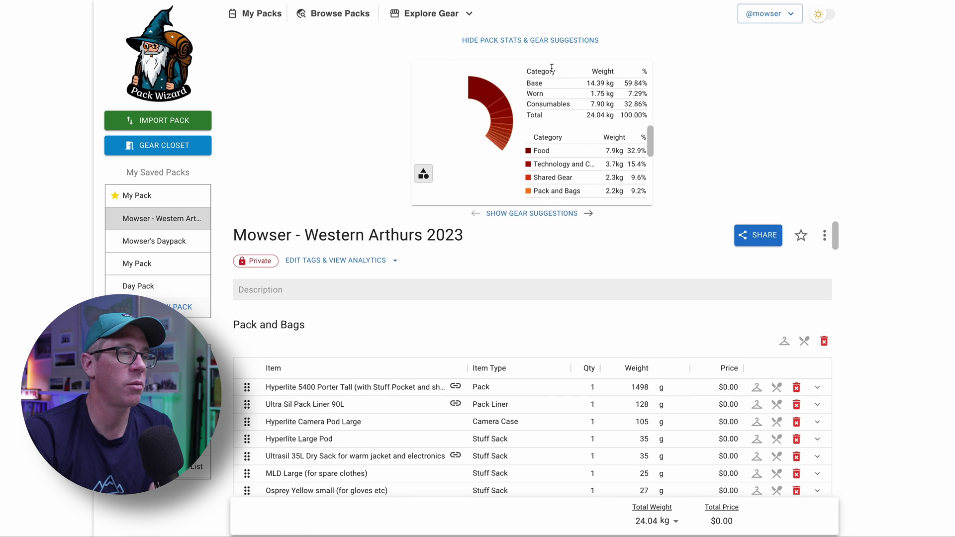
scroll(763, 309, down, 5)
scroll(762, 310, down, 10)
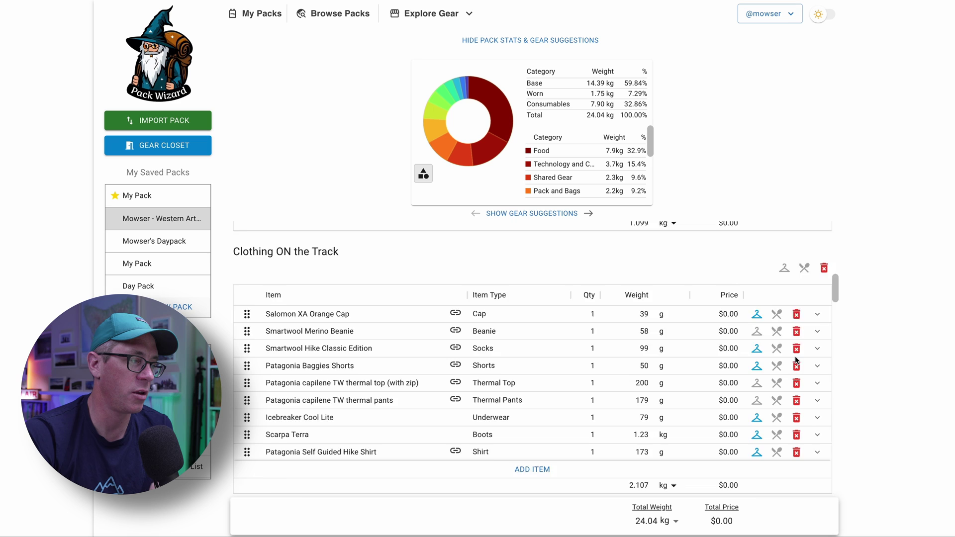
scroll(528, 255, up, 15)
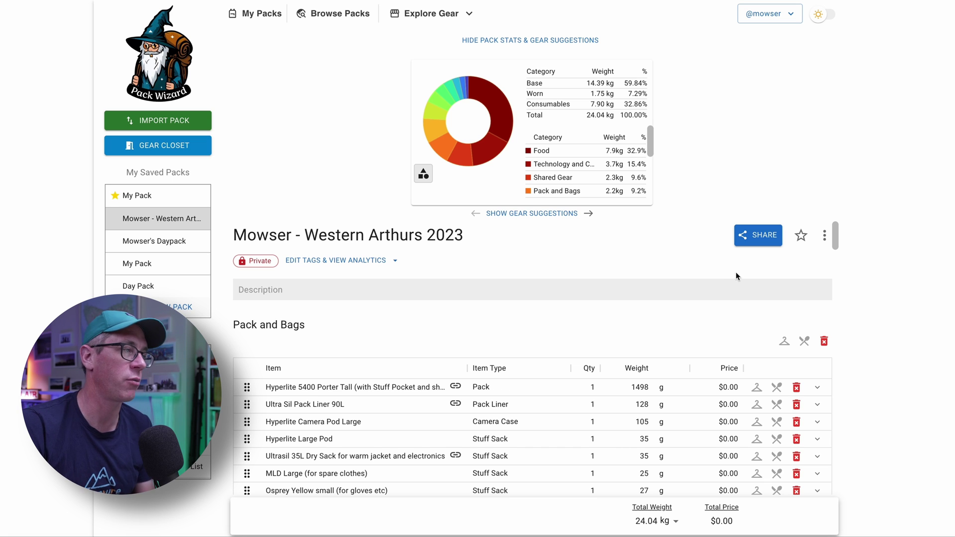
Paste a shareable LighterPack link into the Import Pack form's URL field.
click(165, 121)
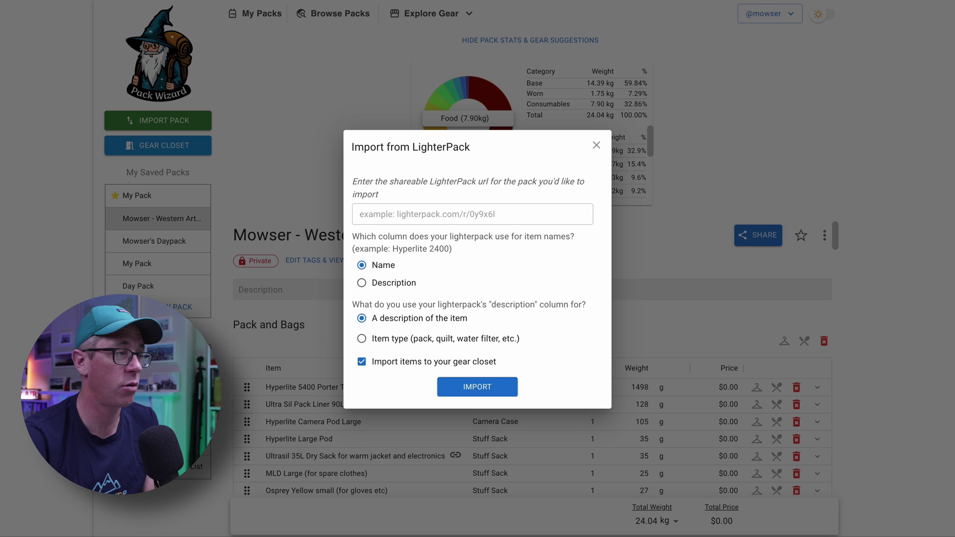
click(473, 214)
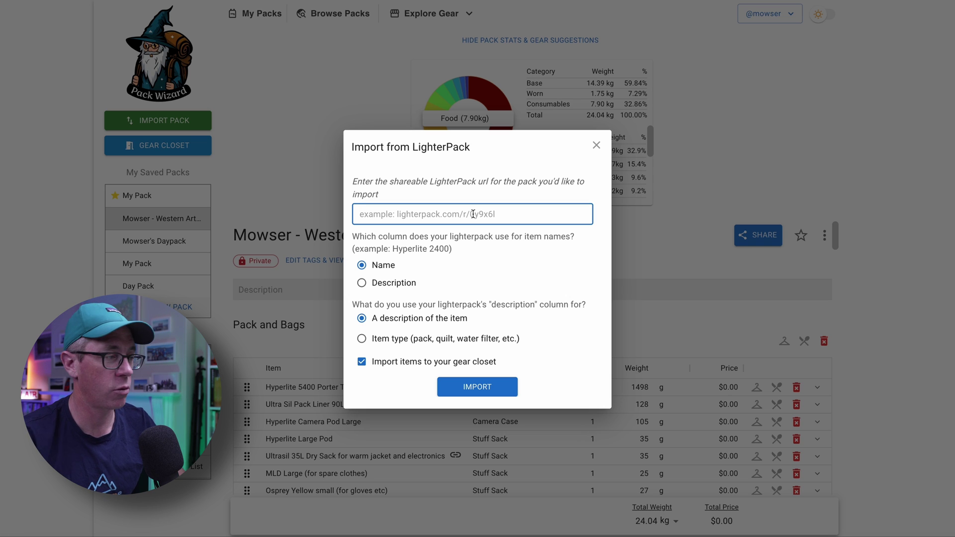
text(https://lighterpack.com/r/mud7b0)
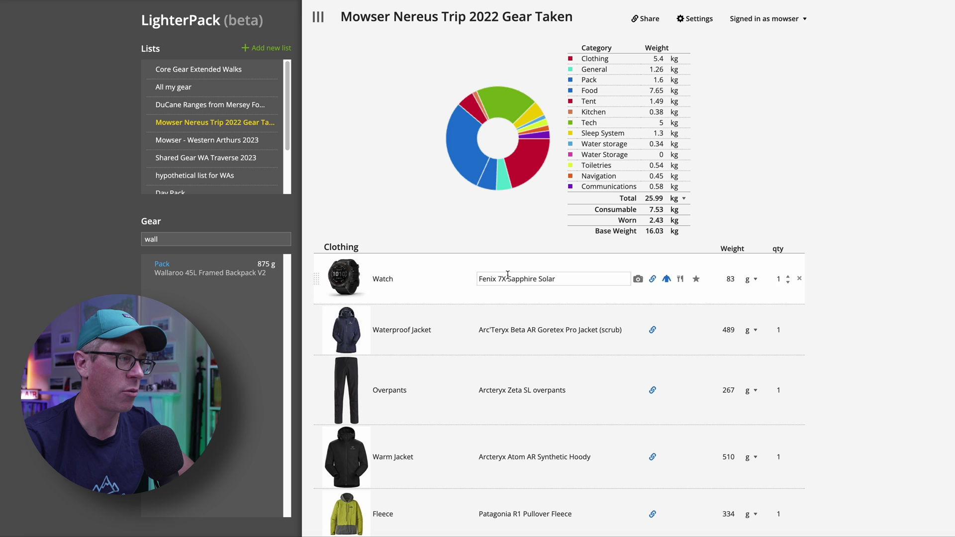
Add an empty item row to the Pack section of the Nereus Trip 2022 list.
scroll(508, 323, down, 20)
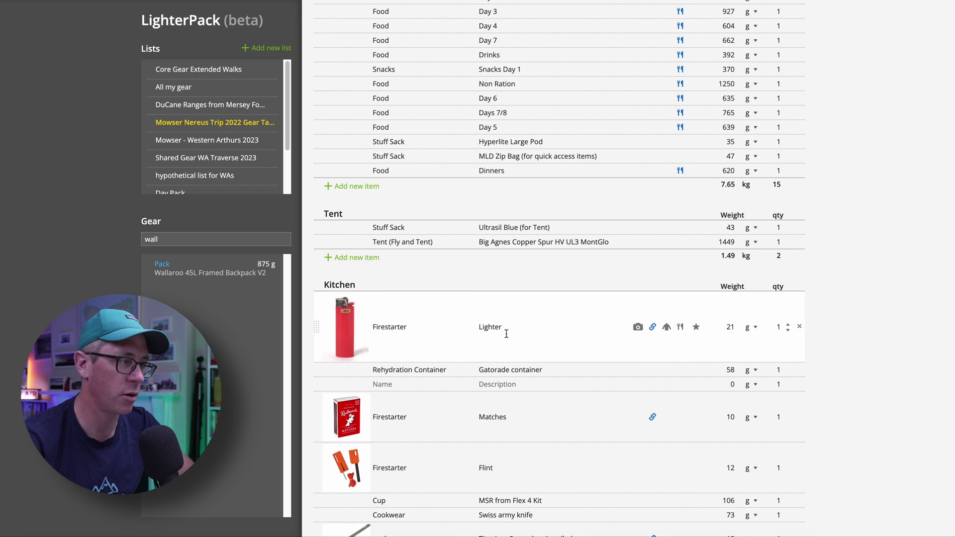
scroll(497, 328, up, 6)
click(357, 244)
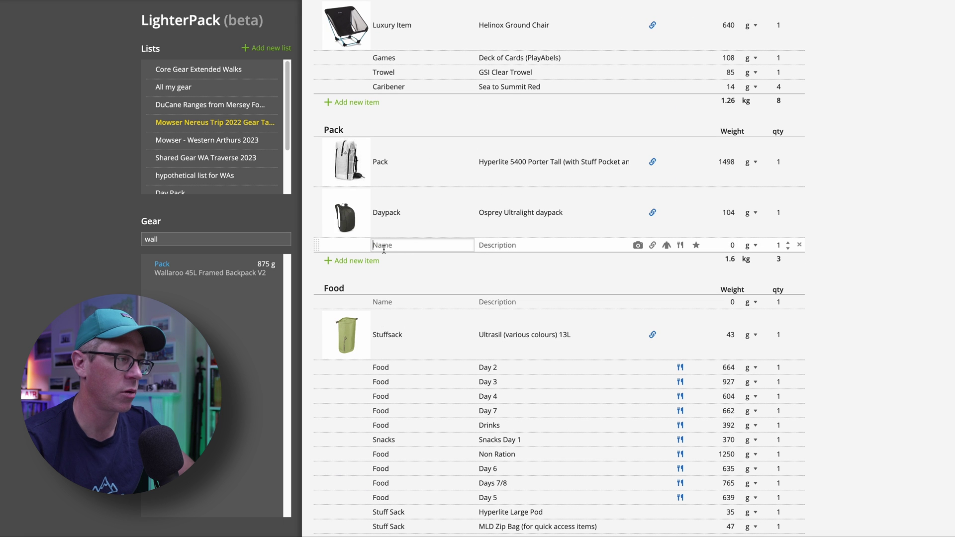
scroll(439, 248, up, 3)
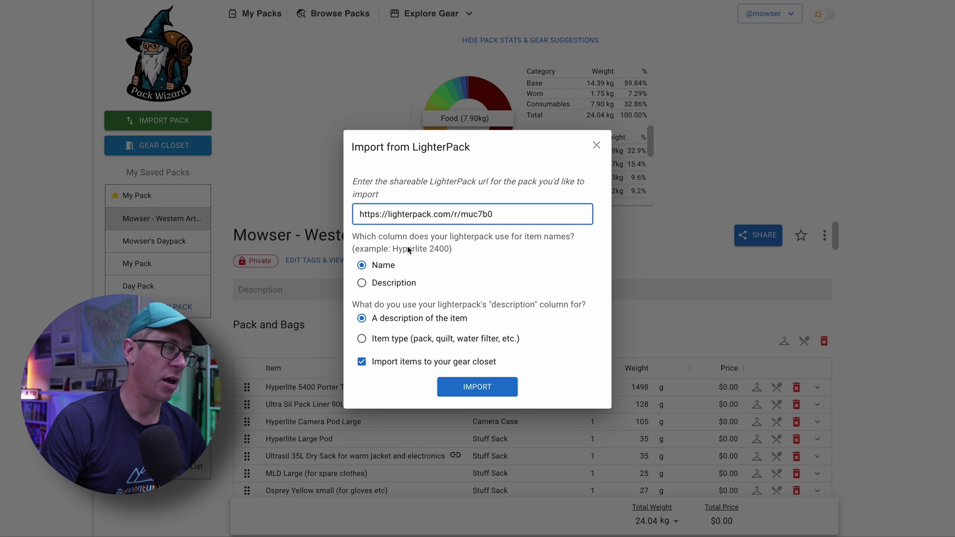
Import the Nereus Trip 2022 list using Description names and Item type, without gear-closet import.
click(393, 282)
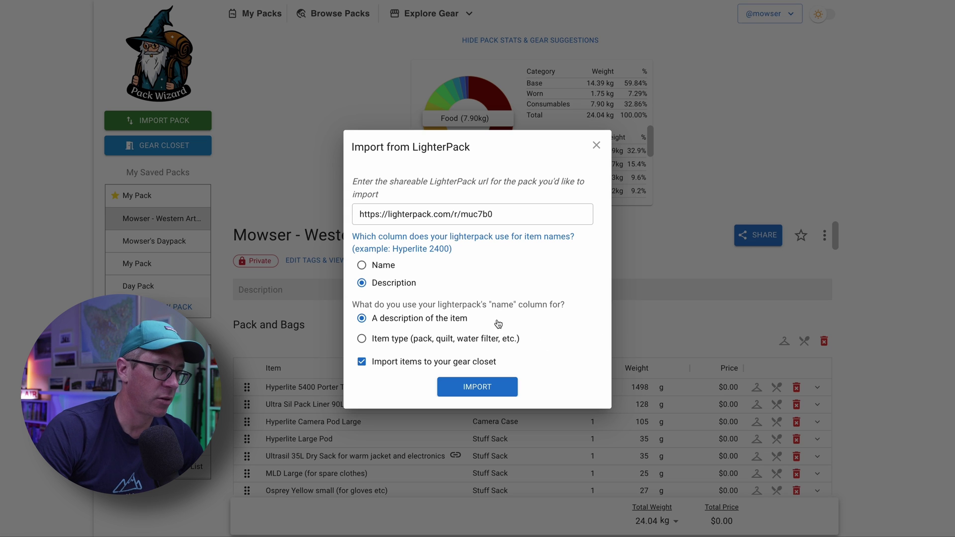
click(362, 340)
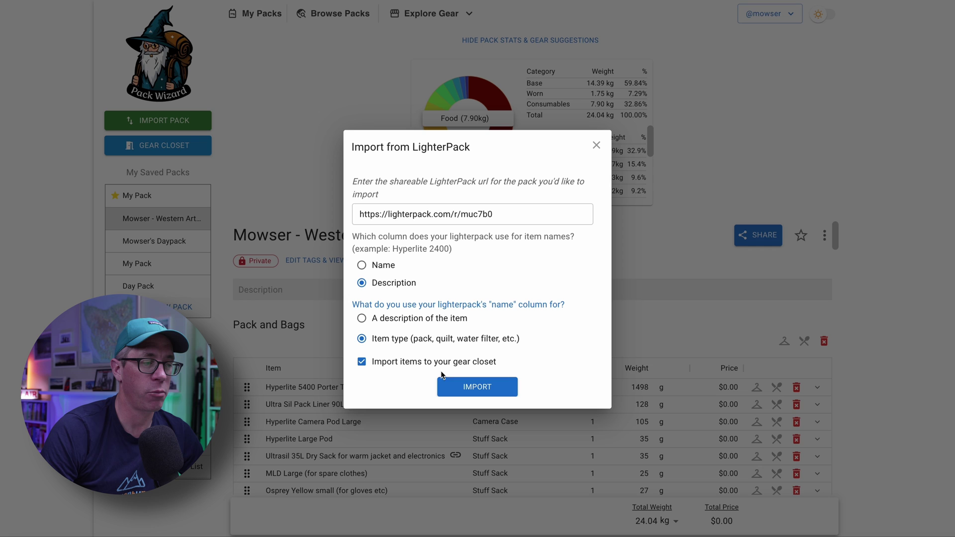
click(362, 362)
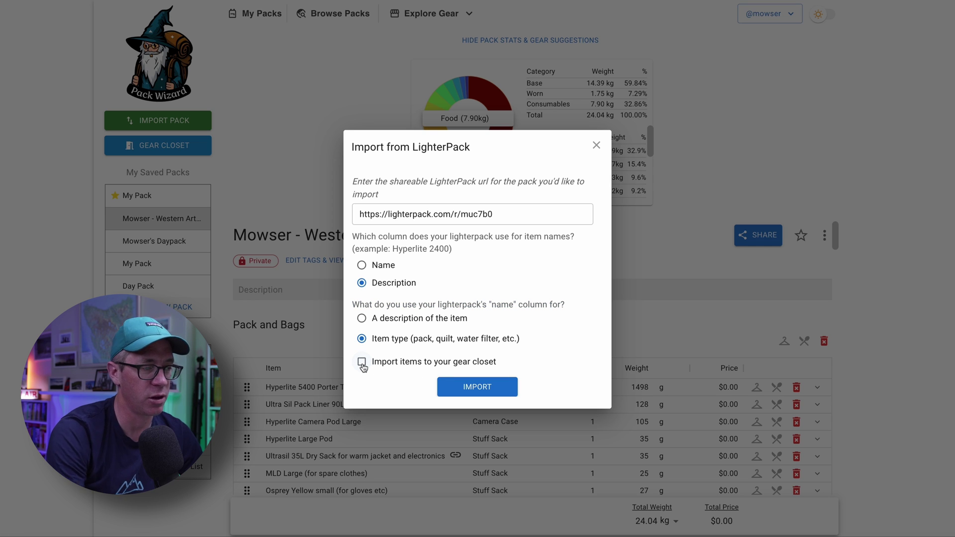
click(472, 386)
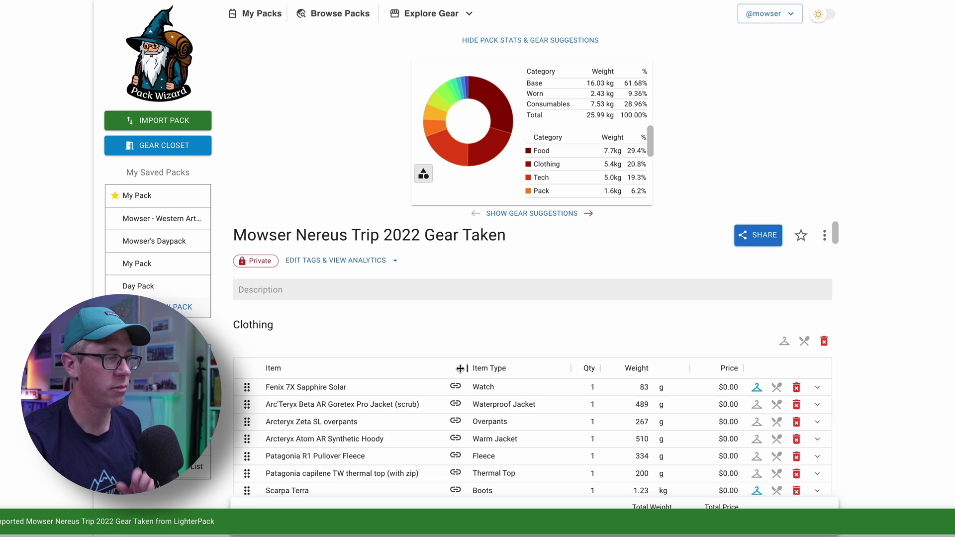
scroll(461, 373, down, 8)
scroll(458, 373, down, 5)
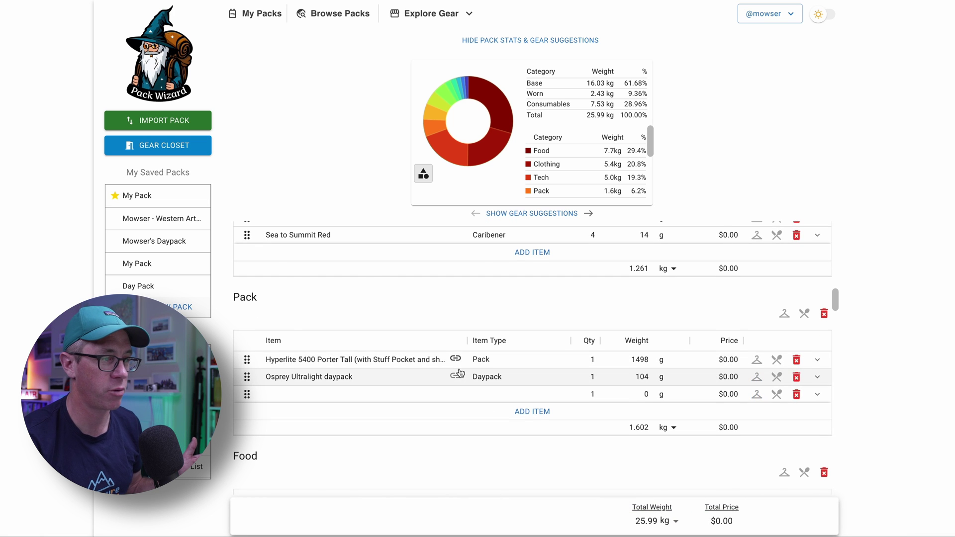
scroll(594, 378, up, 15)
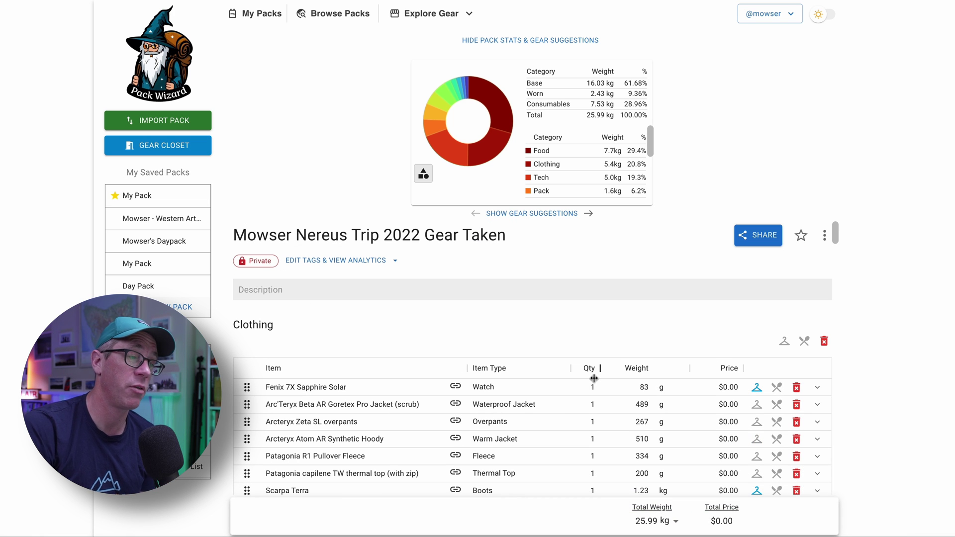
click(813, 388)
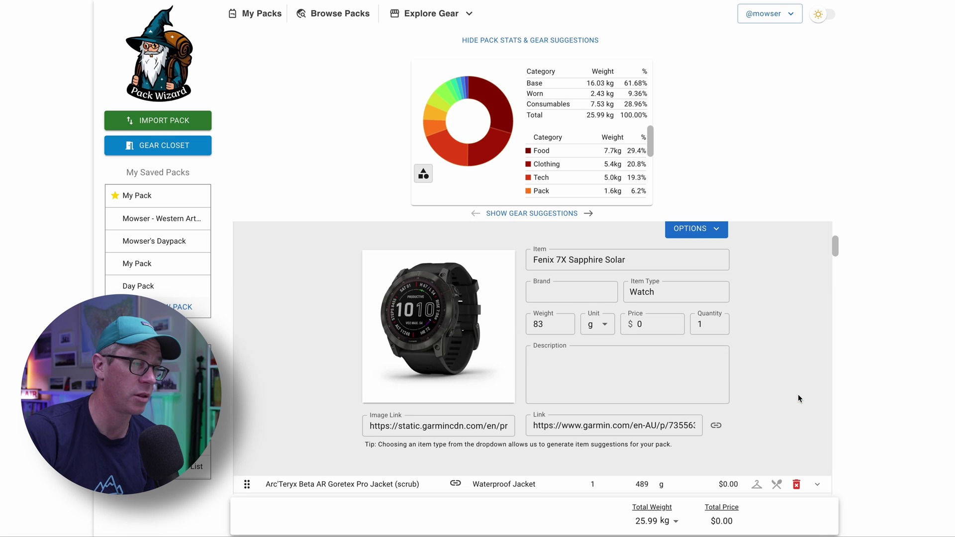
scroll(580, 398, down, 2)
scroll(580, 402, up, 4)
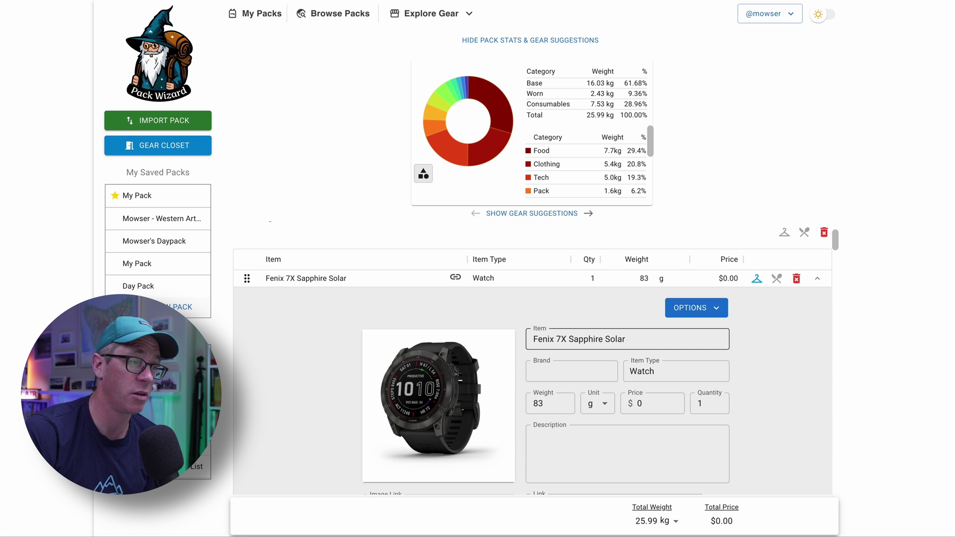
scroll(711, 348, down, 10)
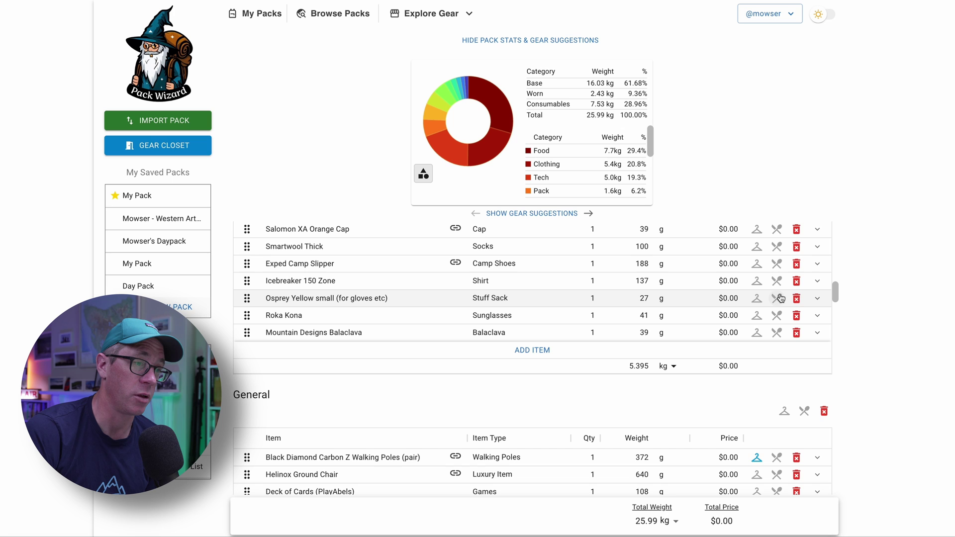
click(817, 298)
scroll(720, 383, down, 8)
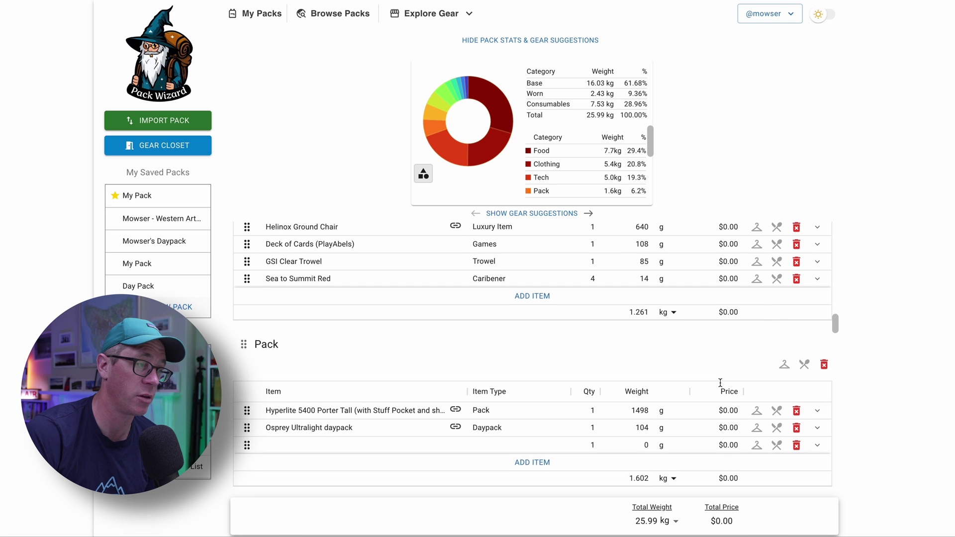
click(818, 403)
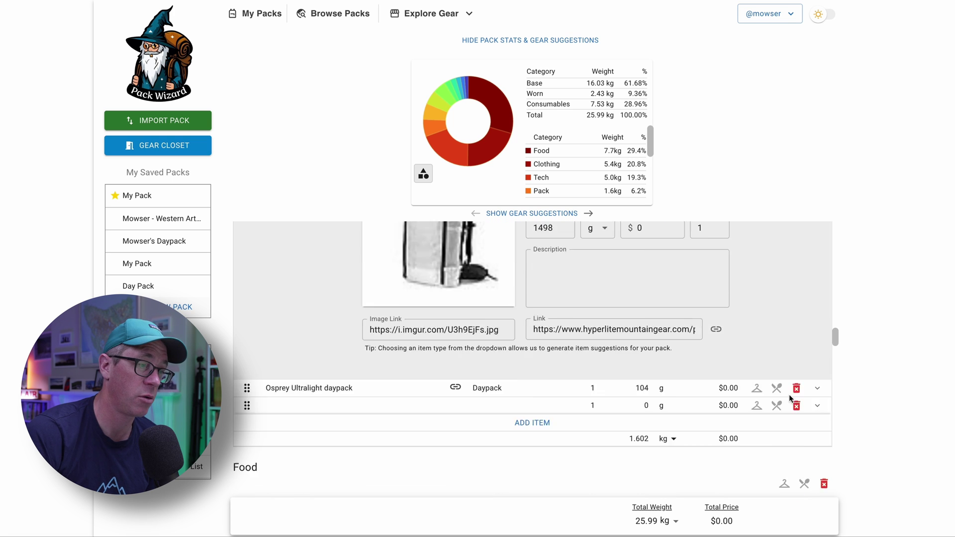
scroll(664, 341, up, 10)
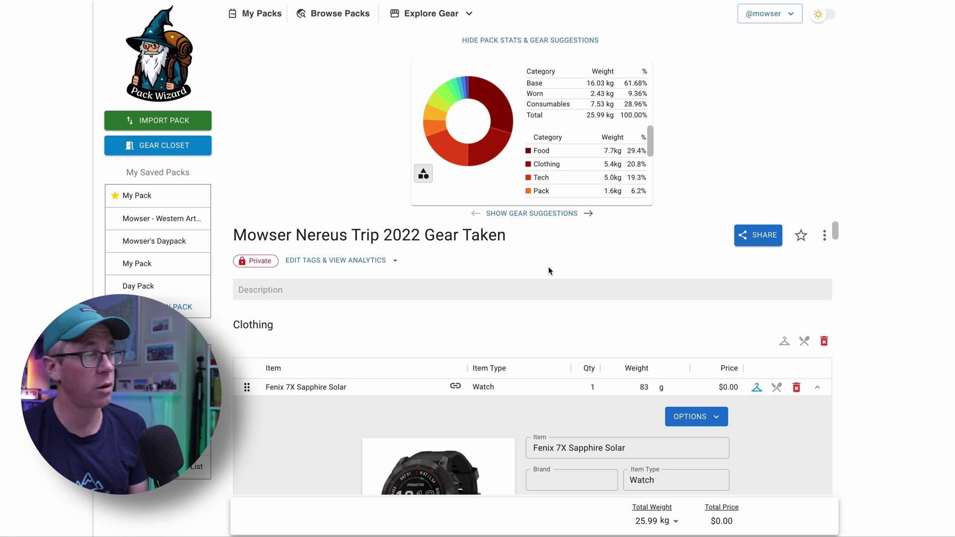
scroll(635, 314, down, 4)
scroll(756, 307, up, 4)
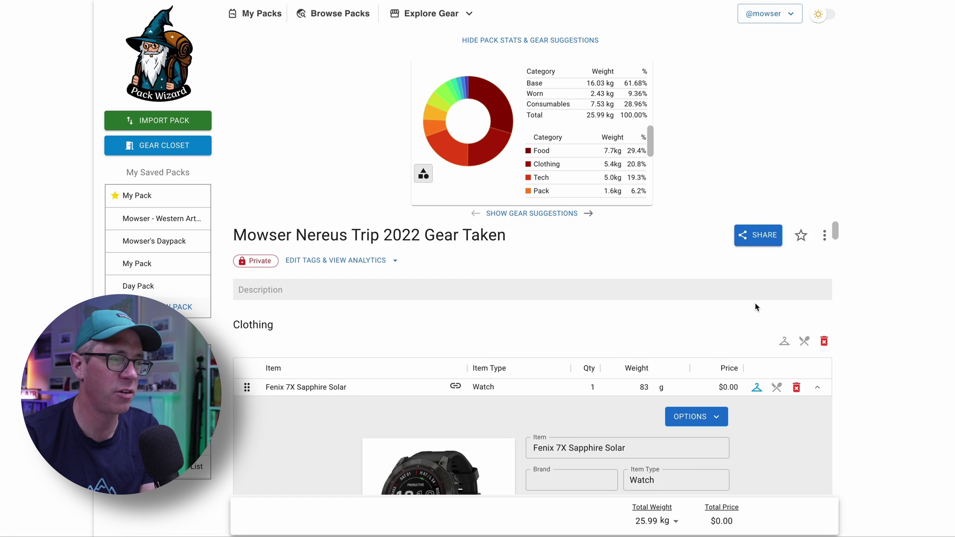
click(817, 387)
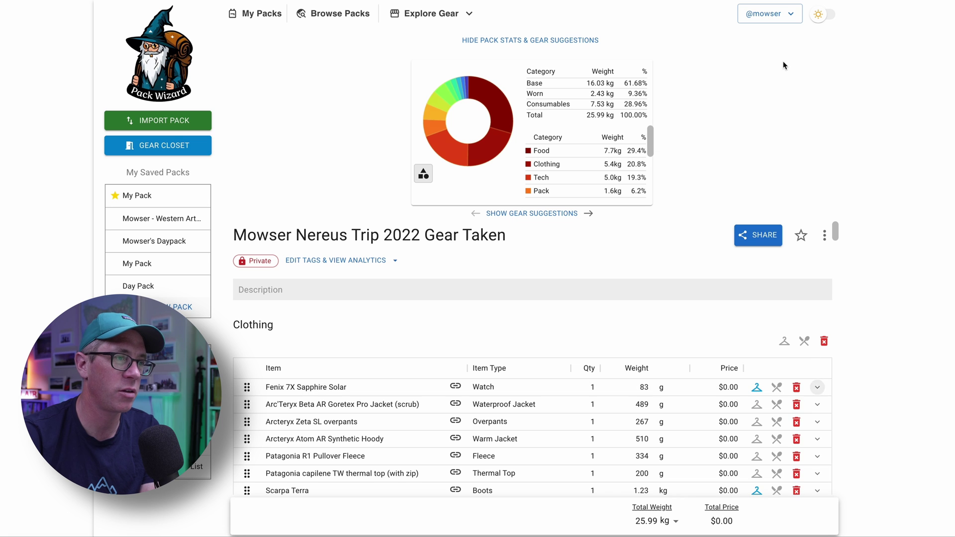
click(828, 16)
click(827, 15)
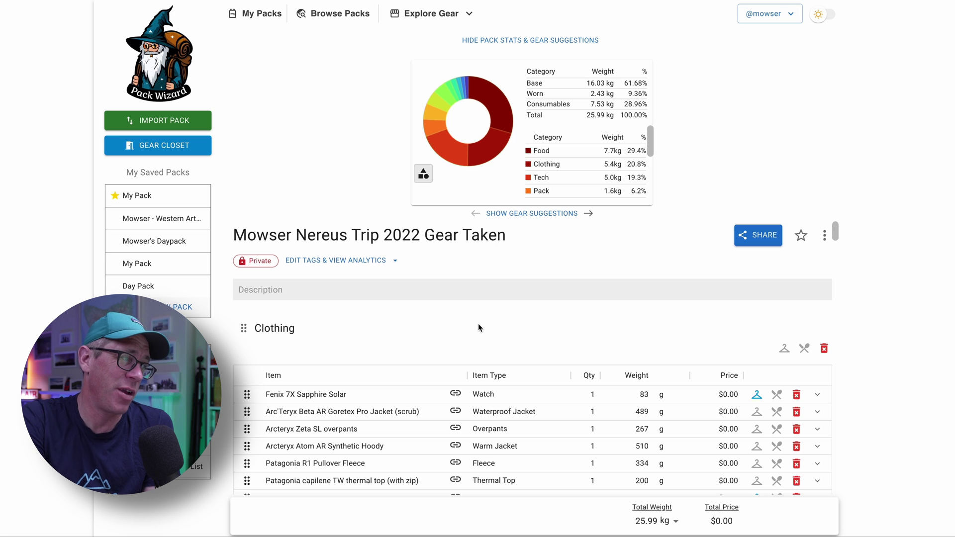
scroll(481, 321, down, 10)
scroll(480, 321, up, 10)
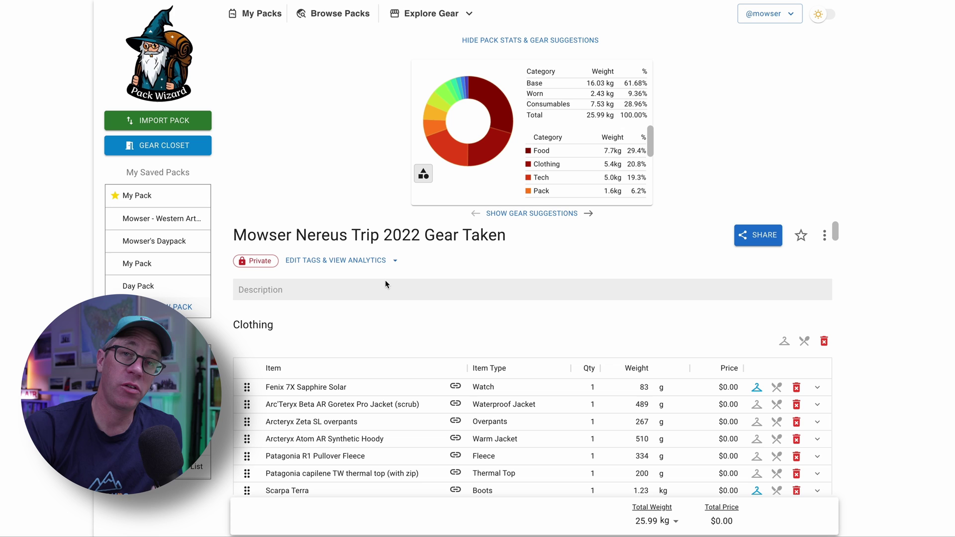
scroll(432, 482, down, 1)
scroll(432, 483, down, 5)
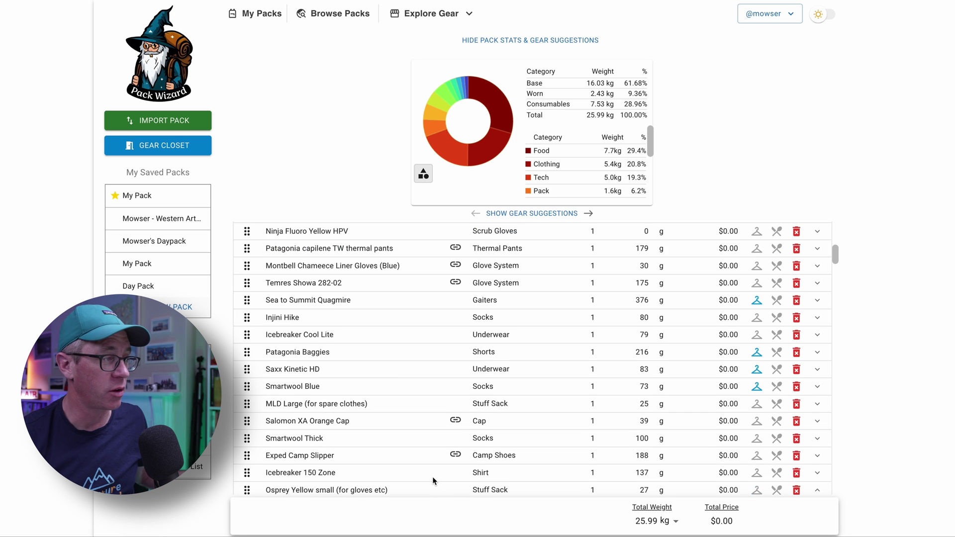
scroll(437, 479, up, 5)
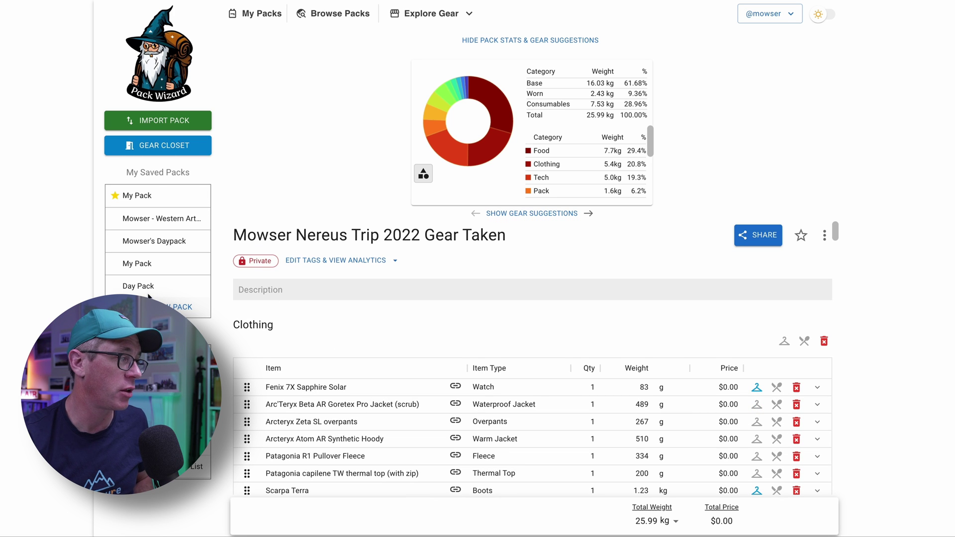
Create a new empty pack and look over its default categories at 0.00 kg.
click(183, 307)
scroll(315, 385, down, 5)
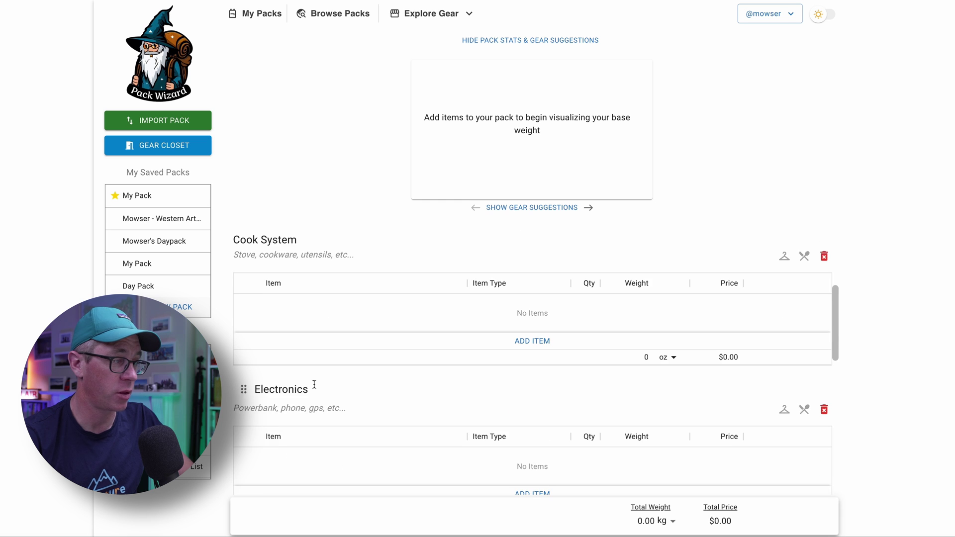
scroll(314, 384, up, 5)
scroll(764, 427, down, 15)
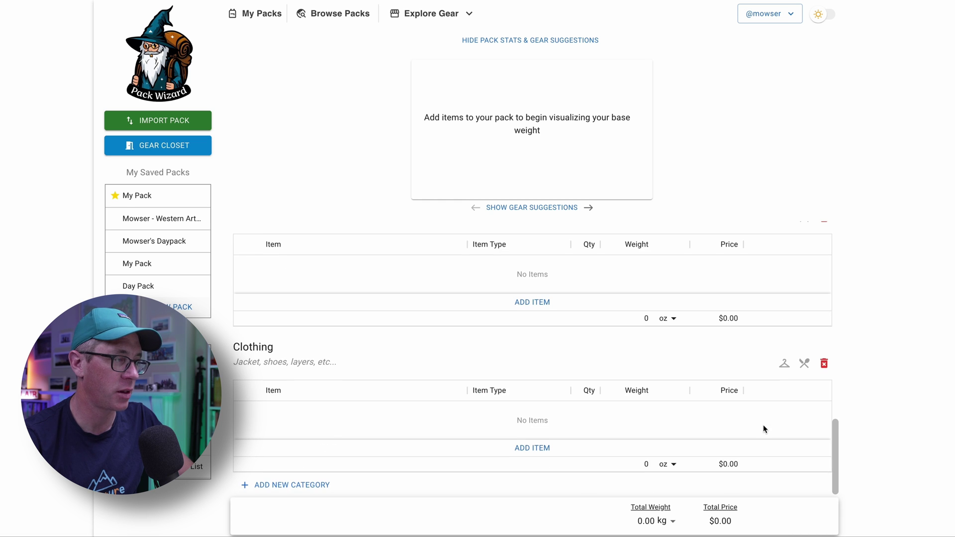
scroll(763, 427, up, 5)
scroll(763, 428, down, 5)
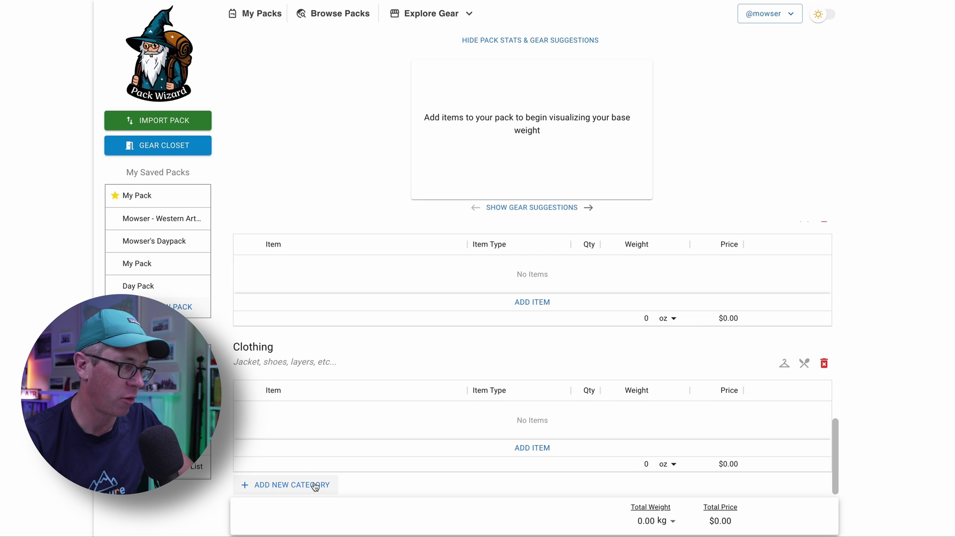
Start renaming the Clothing category by typing 'gear'.
double_click(274, 351)
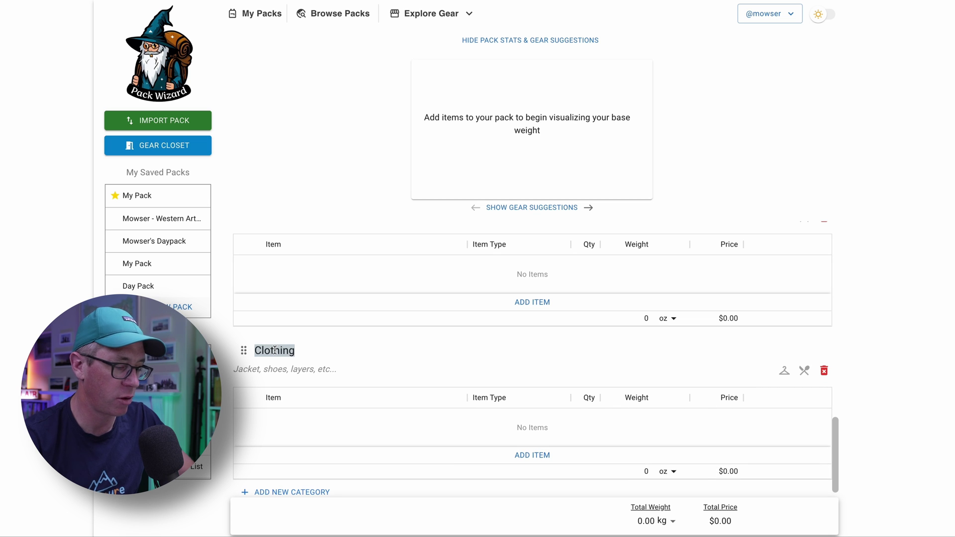
text(gear)
scroll(318, 375, up, 10)
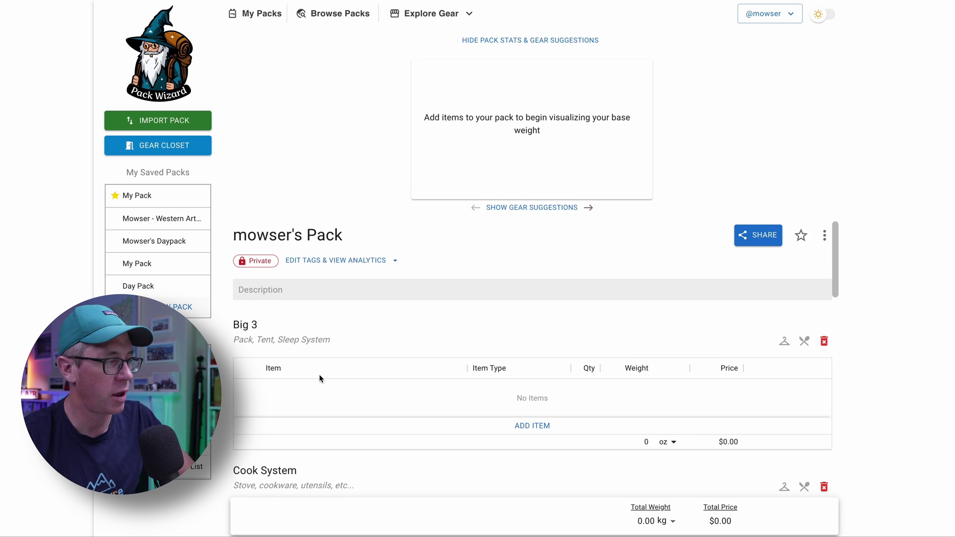
Search 'katabatic' and add the Flex 22°F Quilt (6' wide), 688 g, $419.99, to Big 3.
click(468, 415)
click(443, 448)
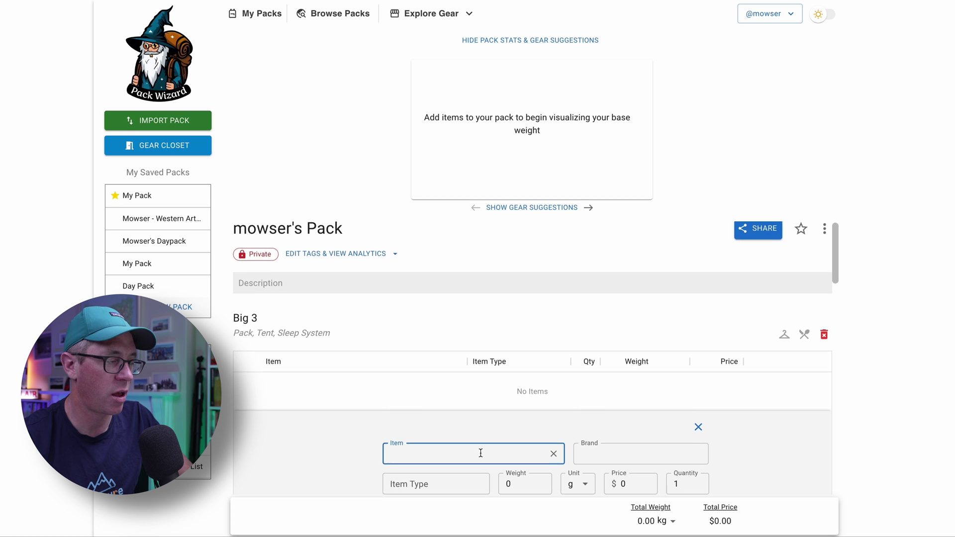
scroll(482, 452, down, 3)
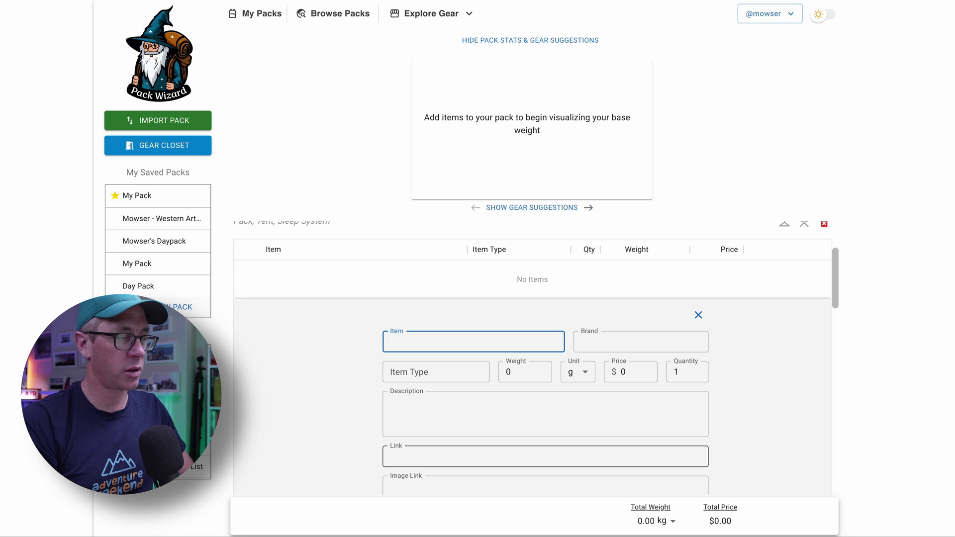
text(katabatic)
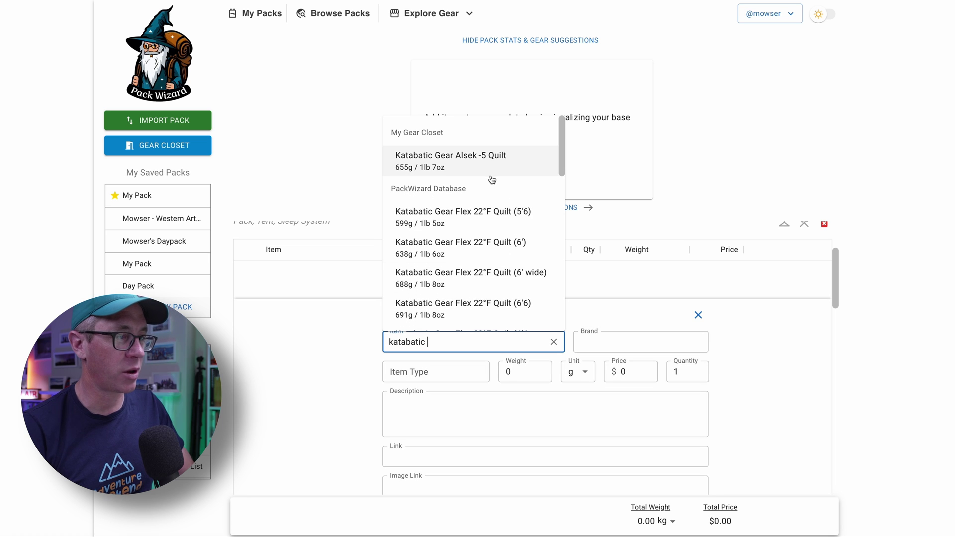
scroll(497, 273, down, 5)
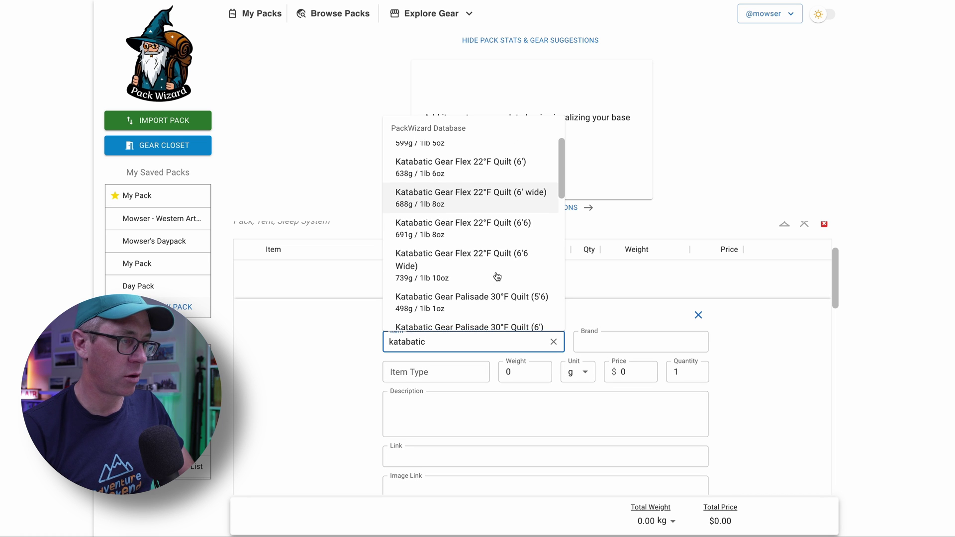
scroll(465, 278, up, 5)
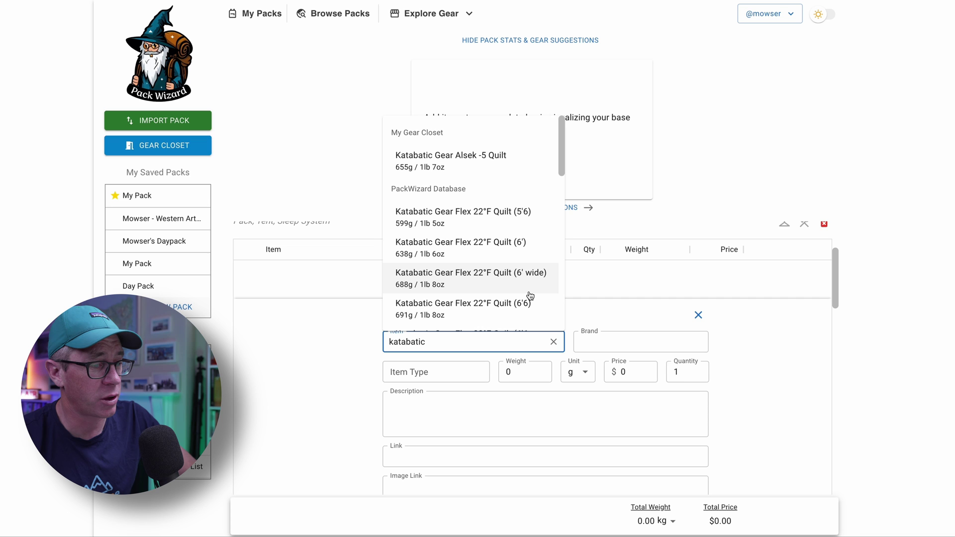
click(499, 289)
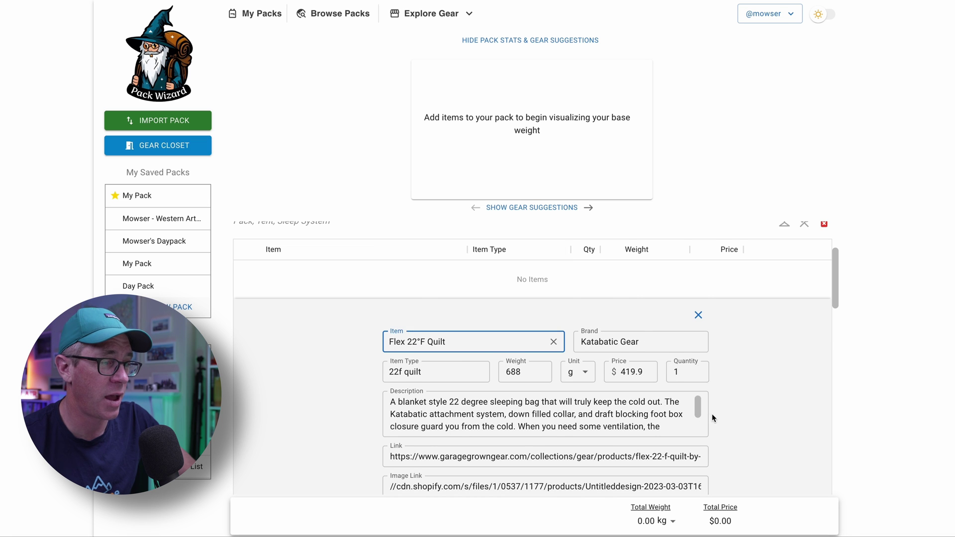
scroll(711, 413, down, 4)
scroll(557, 348, up, 1)
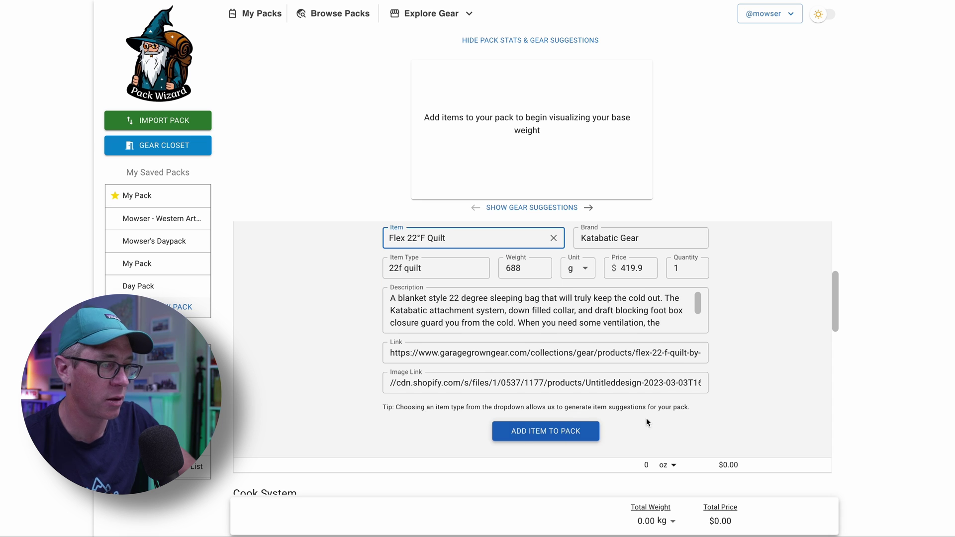
scroll(646, 422, up, 1)
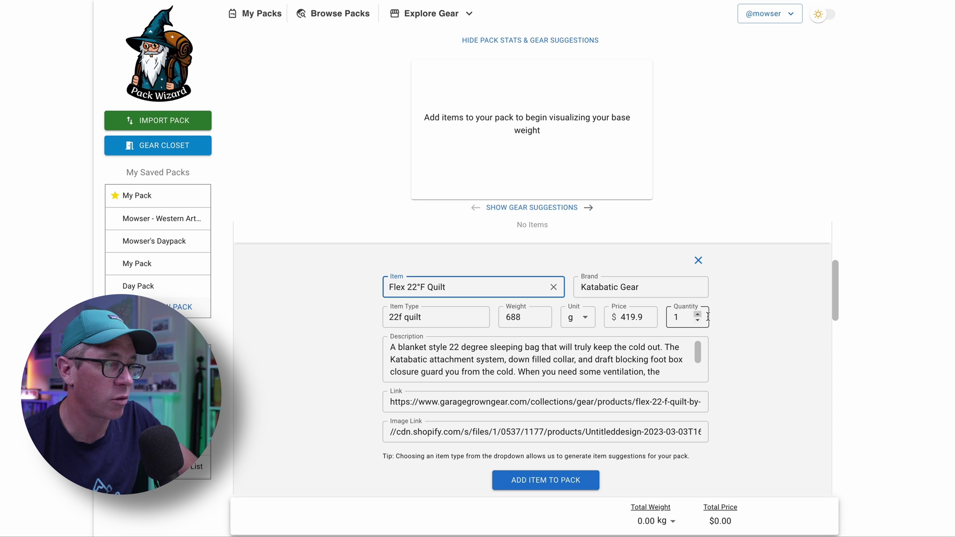
click(571, 473)
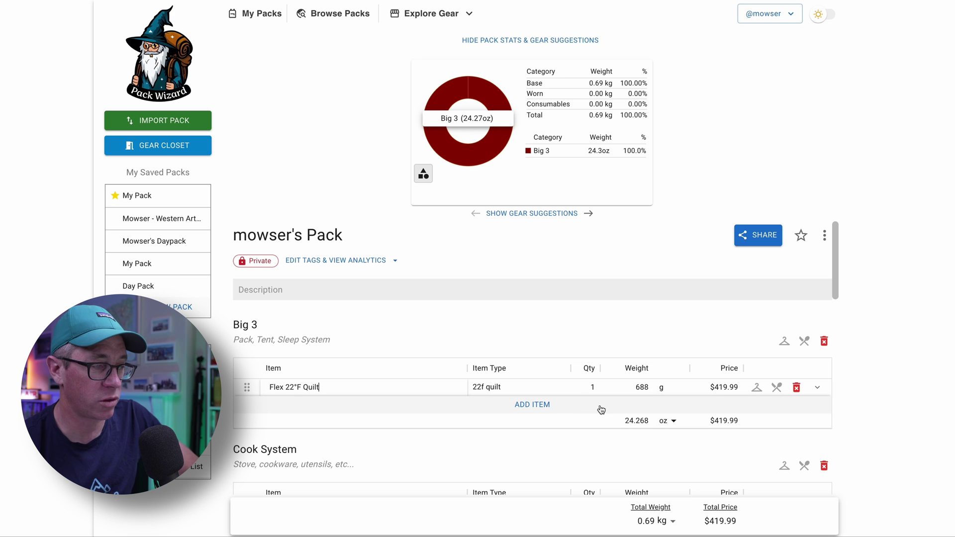
Dismiss a second Add Item form and delete the Flex 22°F Quilt from Big 3.
click(532, 405)
scroll(582, 420, down, 4)
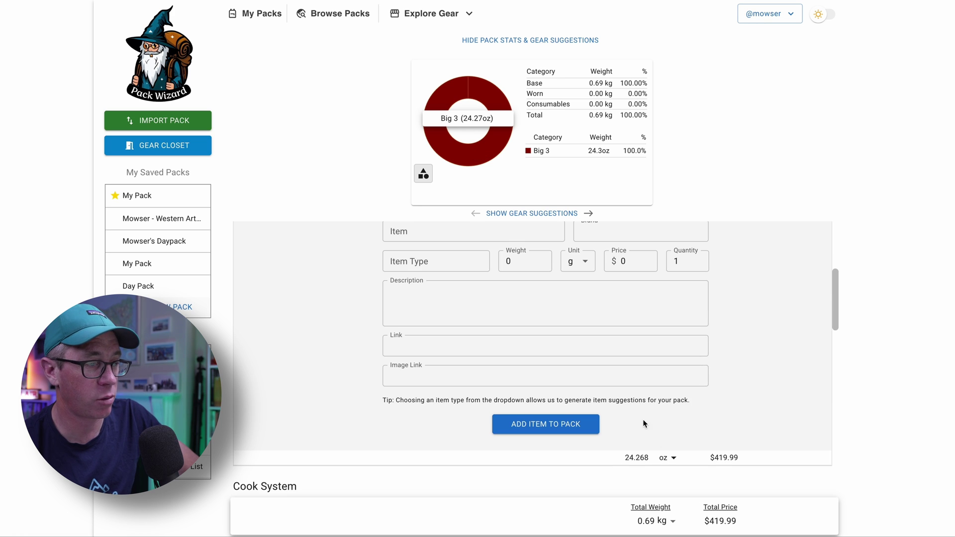
click(563, 309)
scroll(563, 308, up, 1)
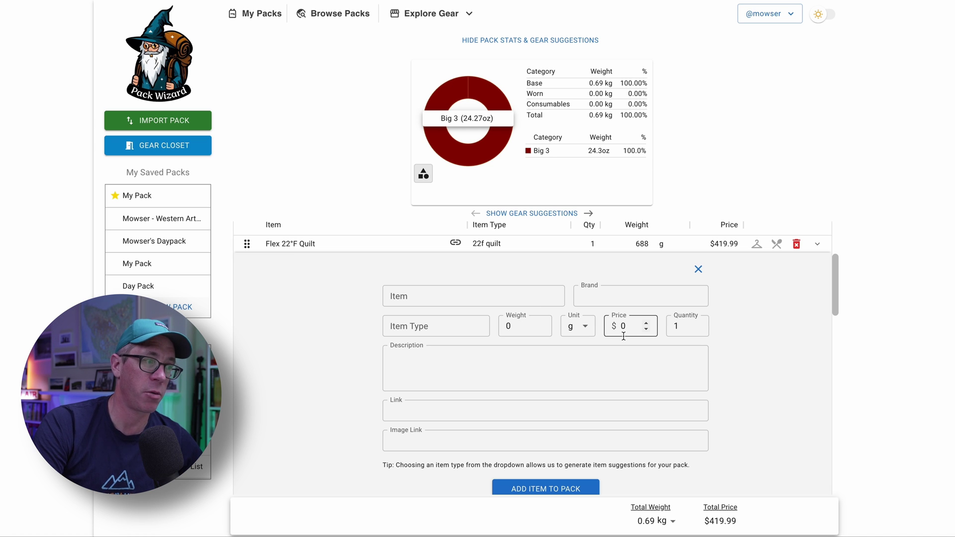
click(699, 269)
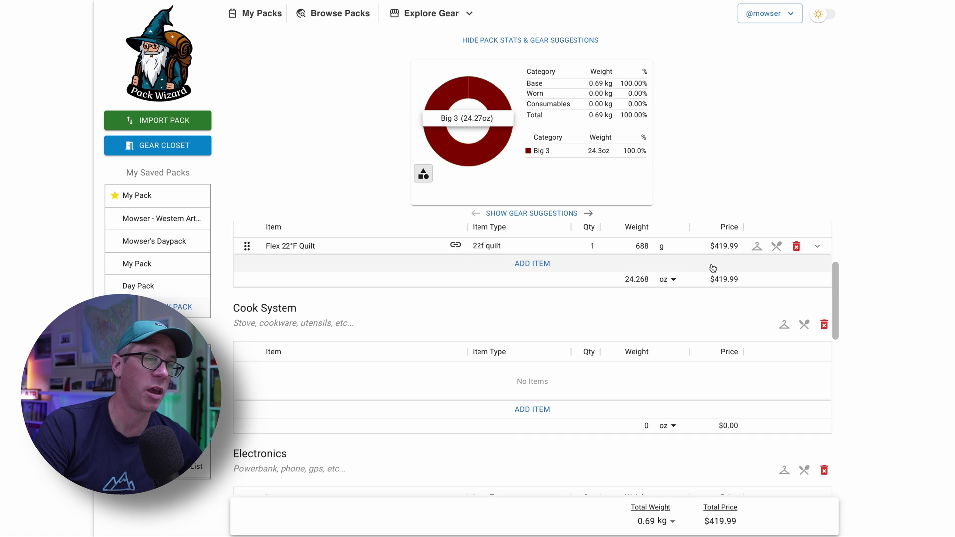
click(796, 246)
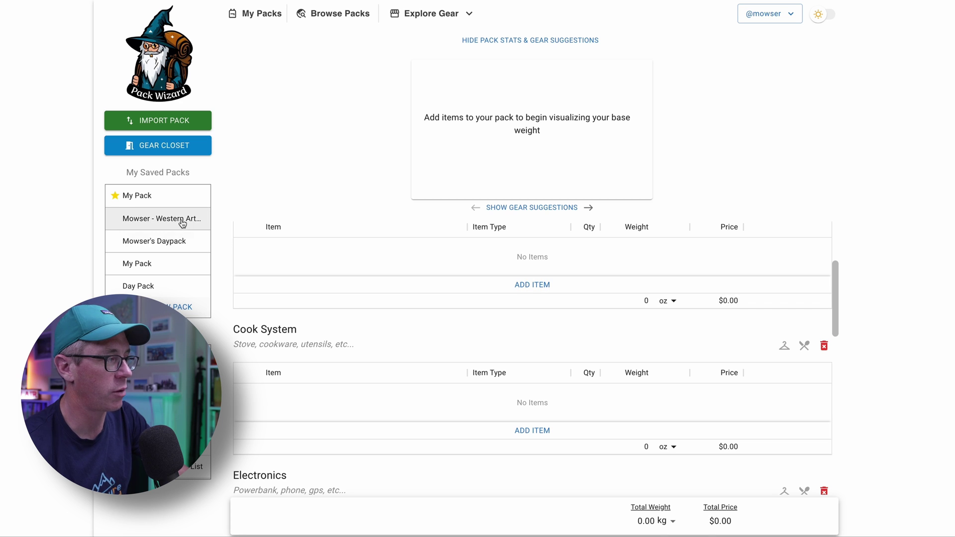
Open the Mowser - Western Arthurs 2023 pack and switch its stats panel to gear suggestions.
click(124, 217)
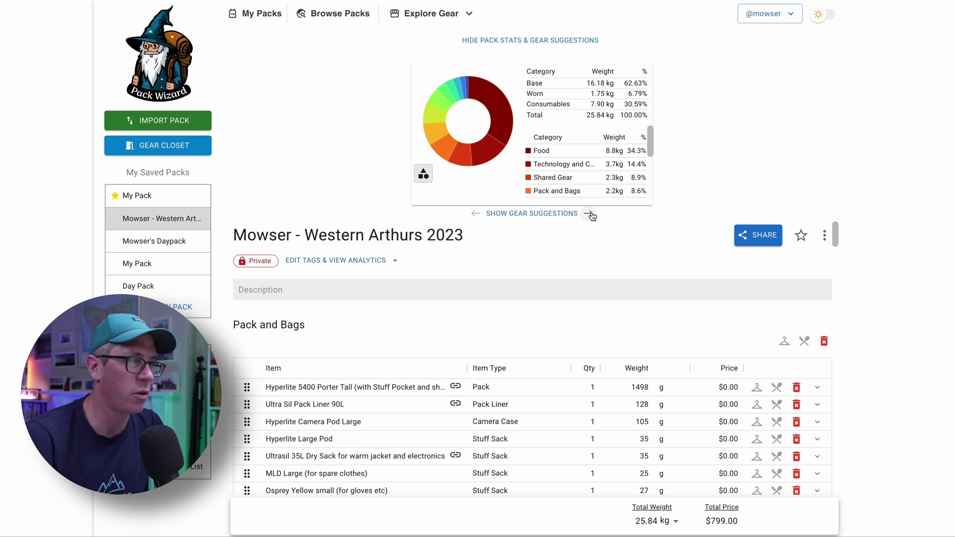
click(590, 214)
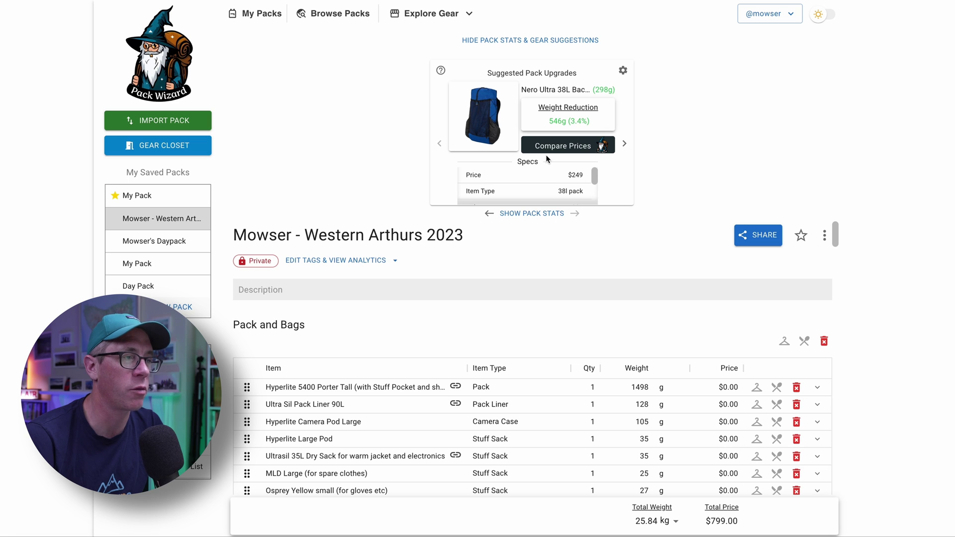
scroll(572, 168, down, 1)
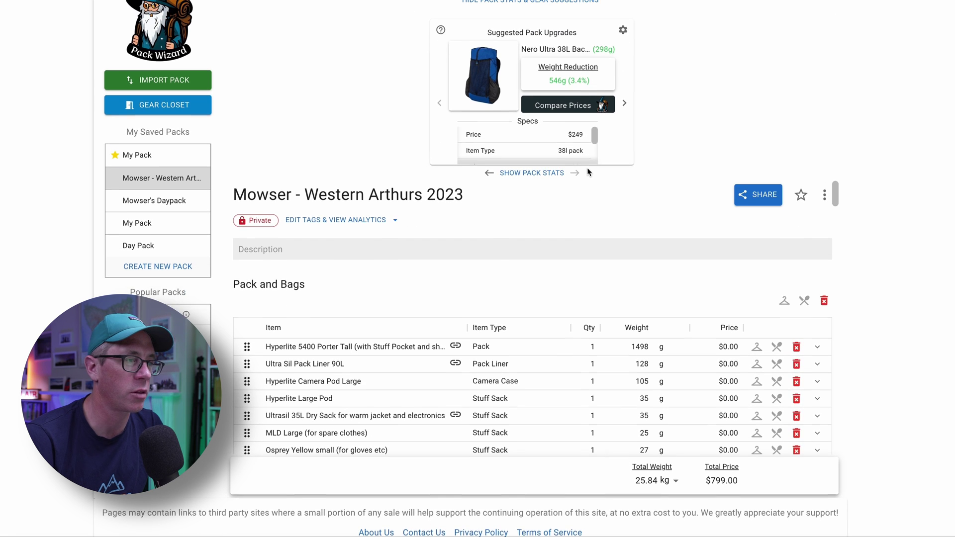
drag(595, 141, 595, 160)
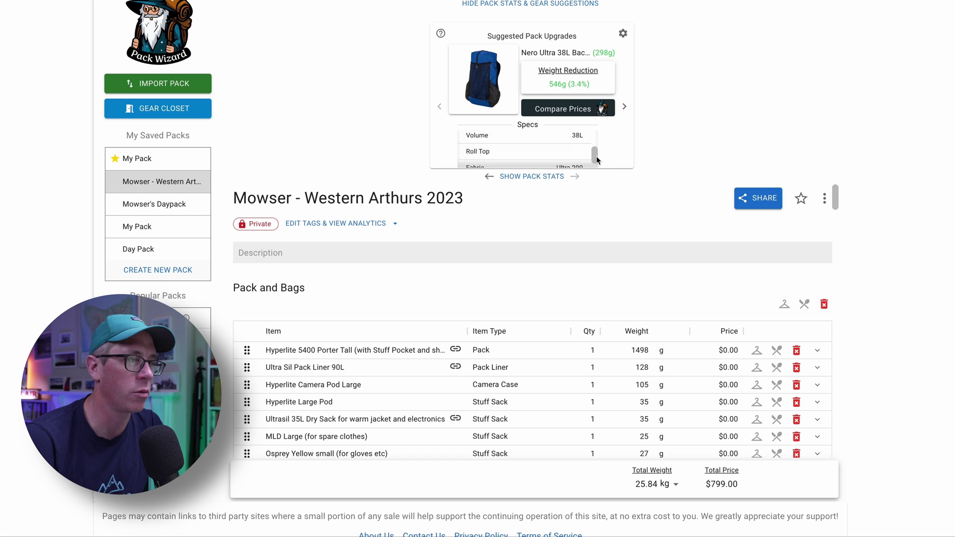
Page through the upgrade cards to the Virga 2 (54L) backpack, saving 443 g for $149.99.
click(624, 107)
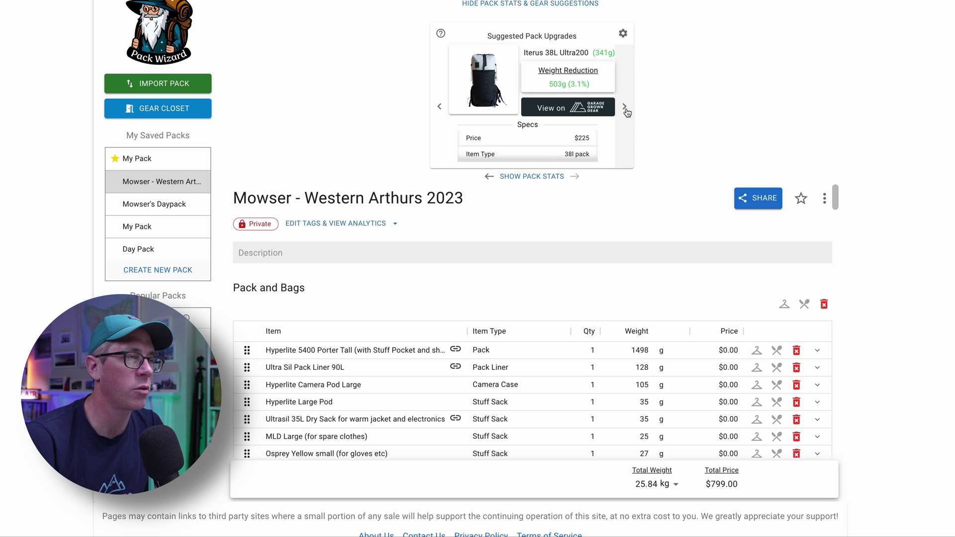
click(625, 107)
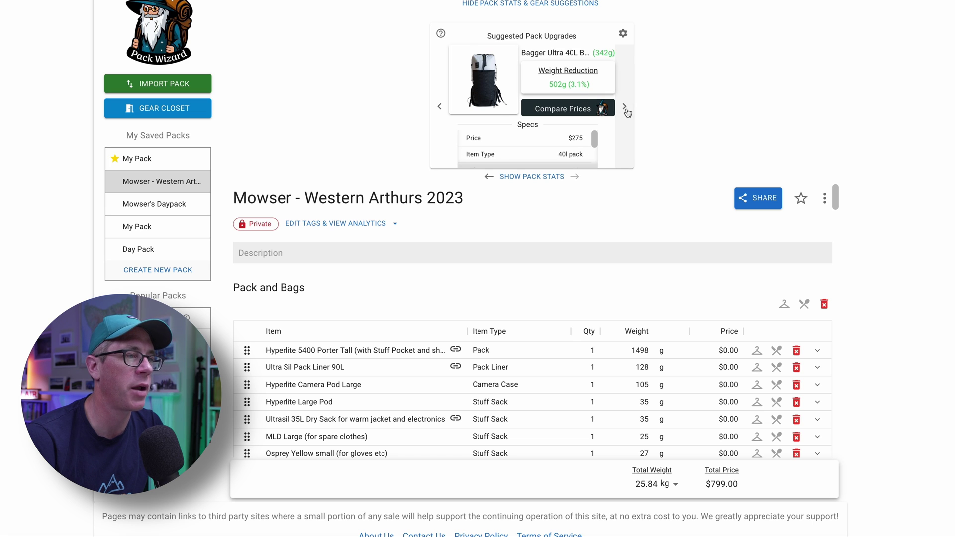
click(626, 108)
click(625, 108)
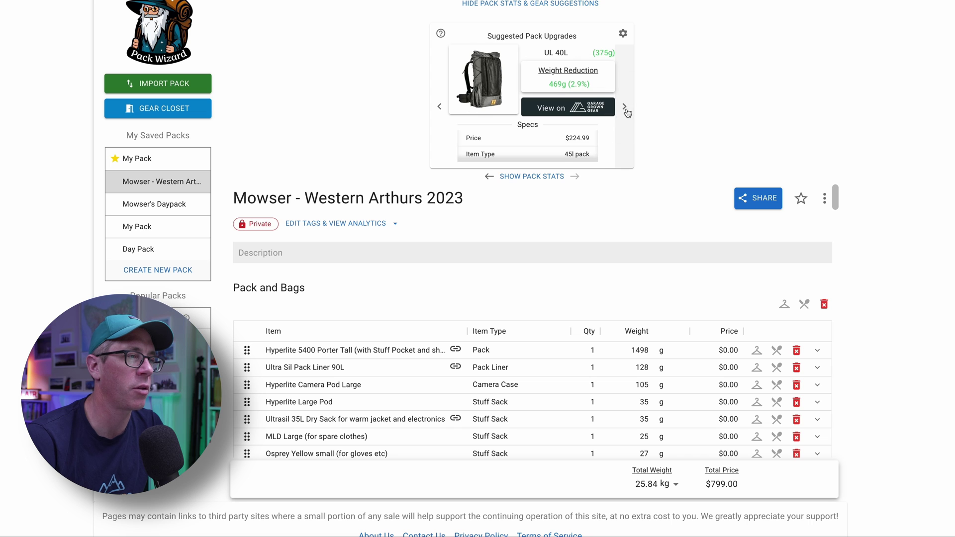
click(625, 108)
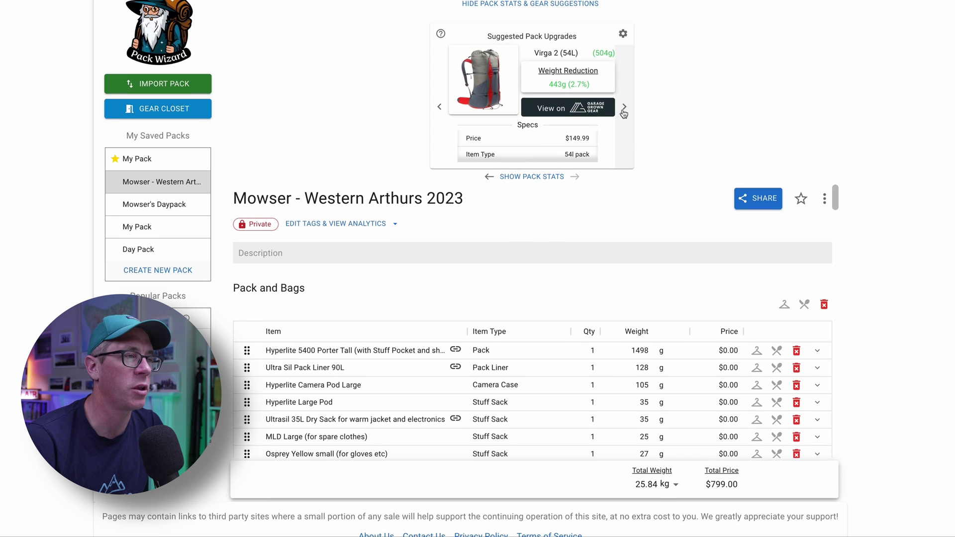
scroll(567, 87, up, 1)
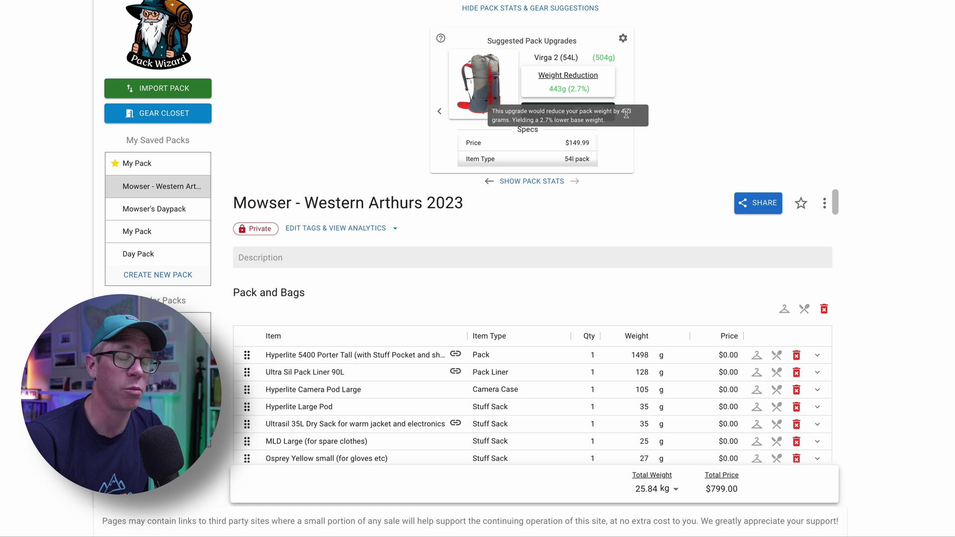
scroll(618, 358, up, 1)
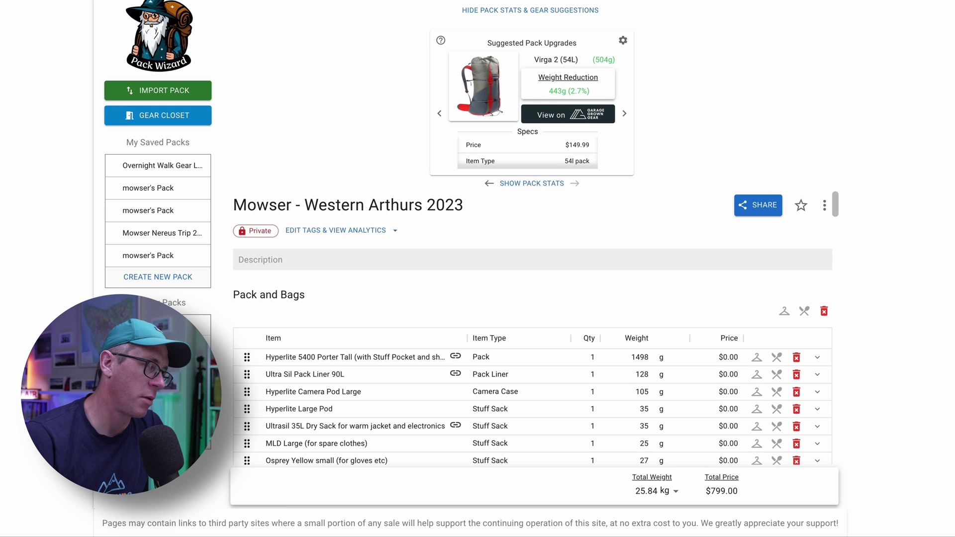
scroll(707, 378, down, 5)
scroll(701, 358, up, 6)
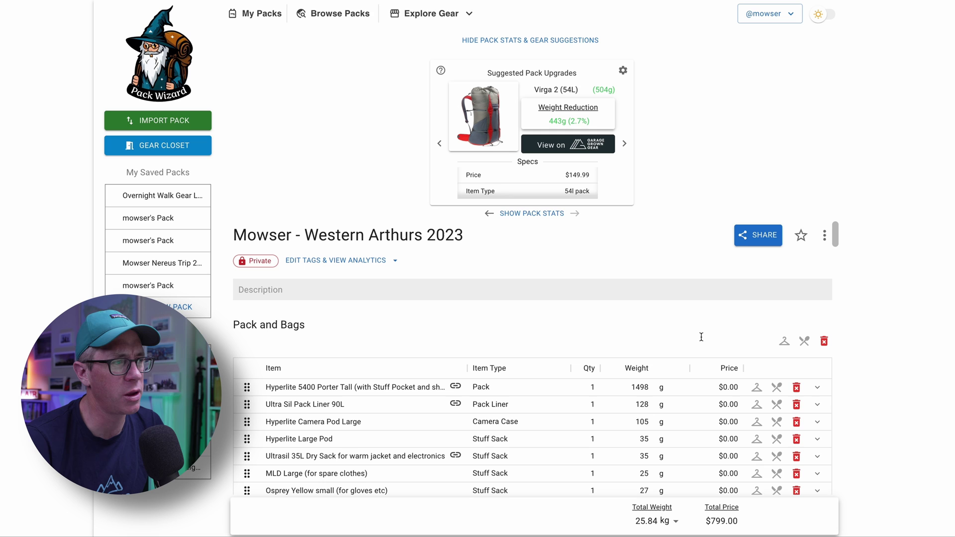
Return to the home page, browse featured packs like Ultralight Gear List 2023, then open the account menu.
click(781, 17)
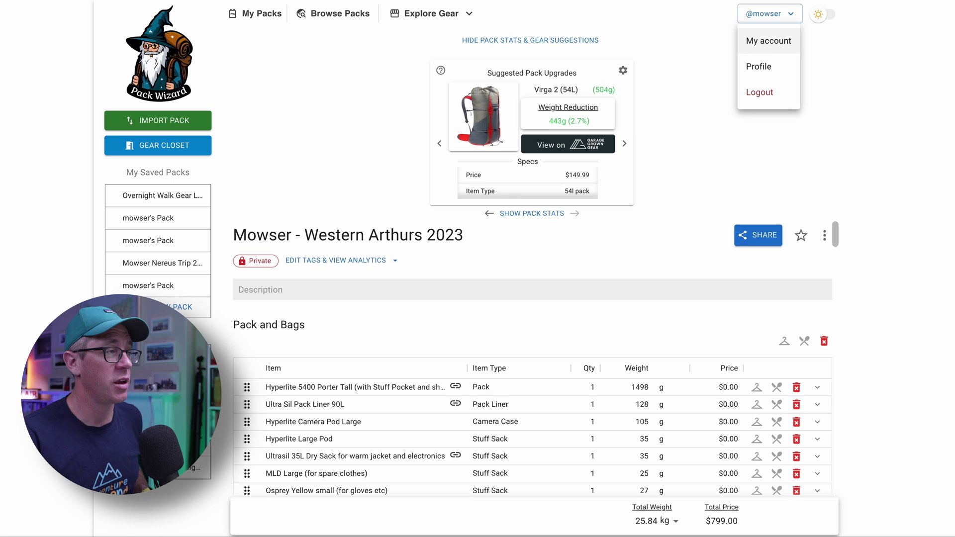
click(160, 71)
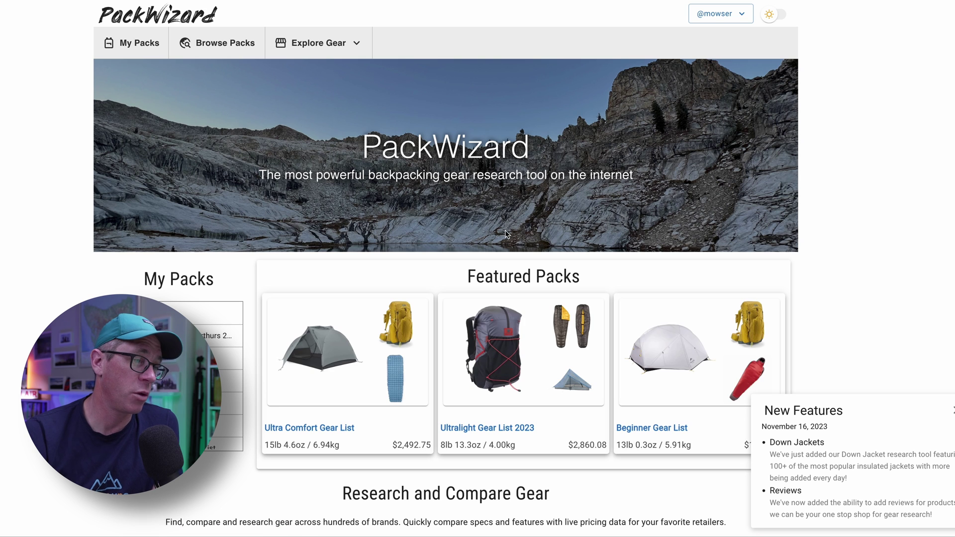
scroll(549, 264, down, 6)
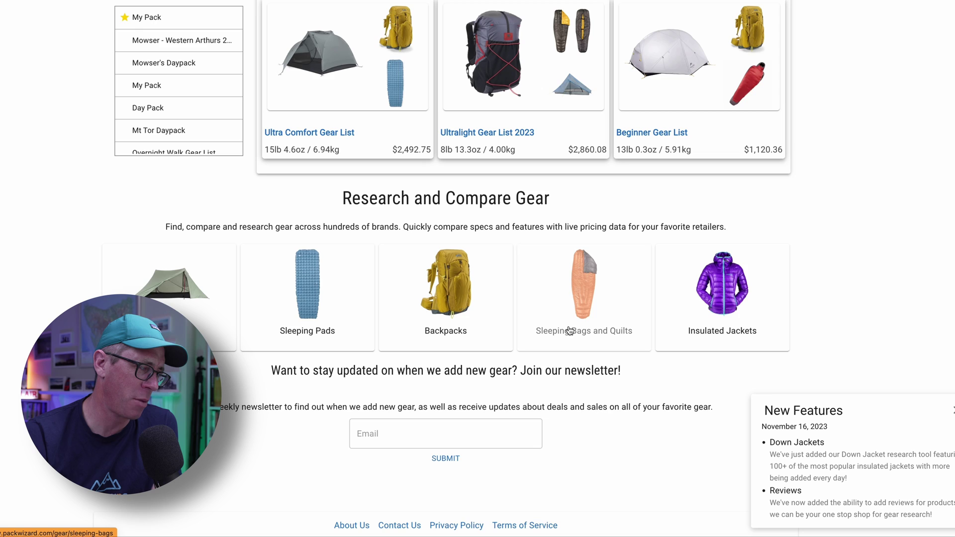
scroll(568, 334, up, 6)
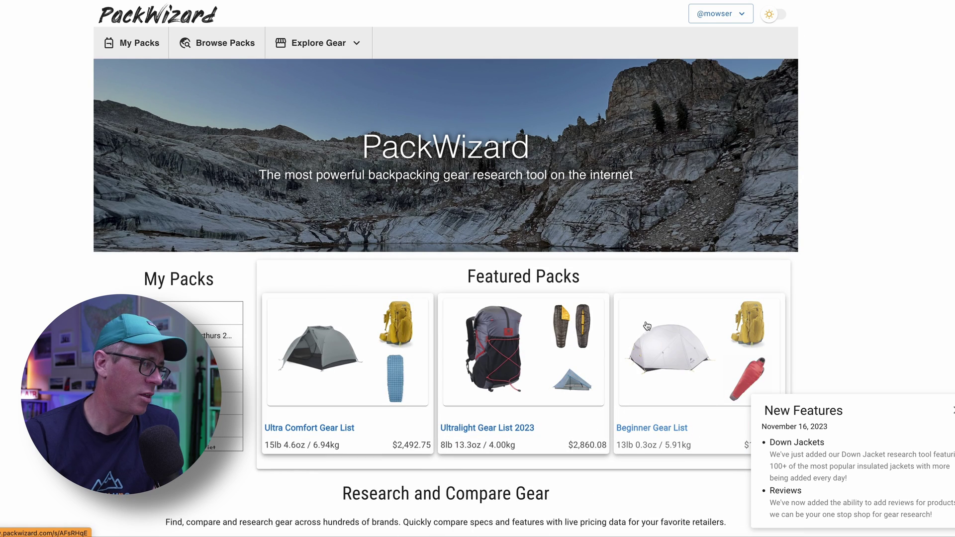
scroll(647, 327, down, 6)
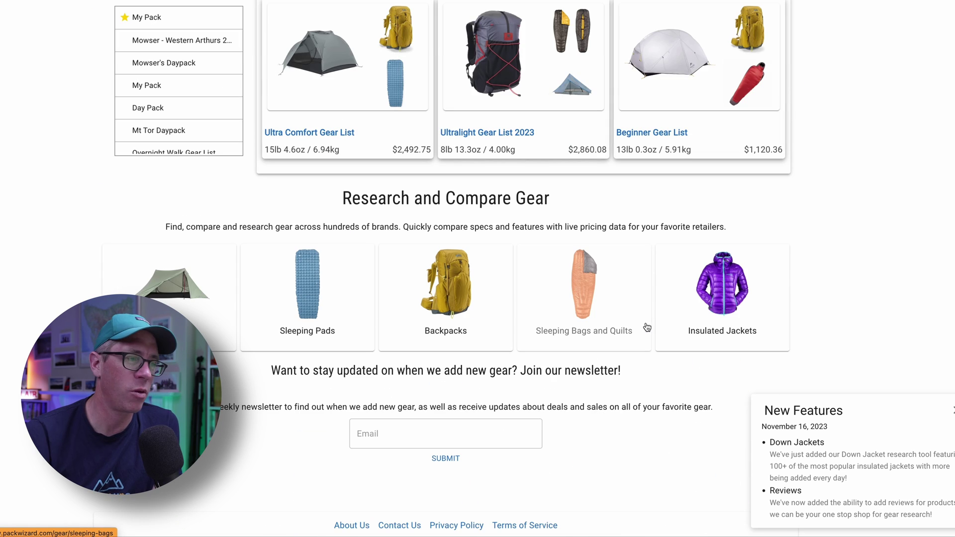
scroll(646, 328, up, 6)
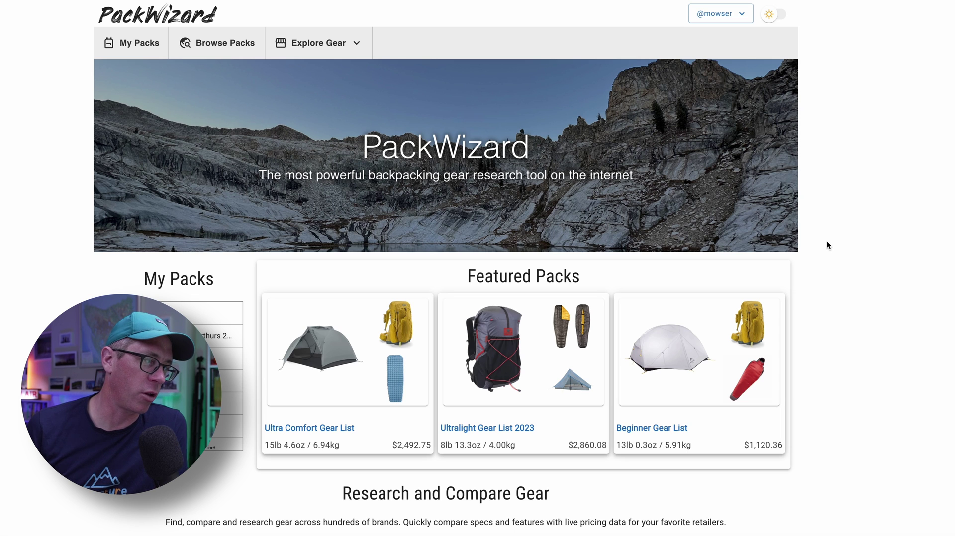
click(721, 15)
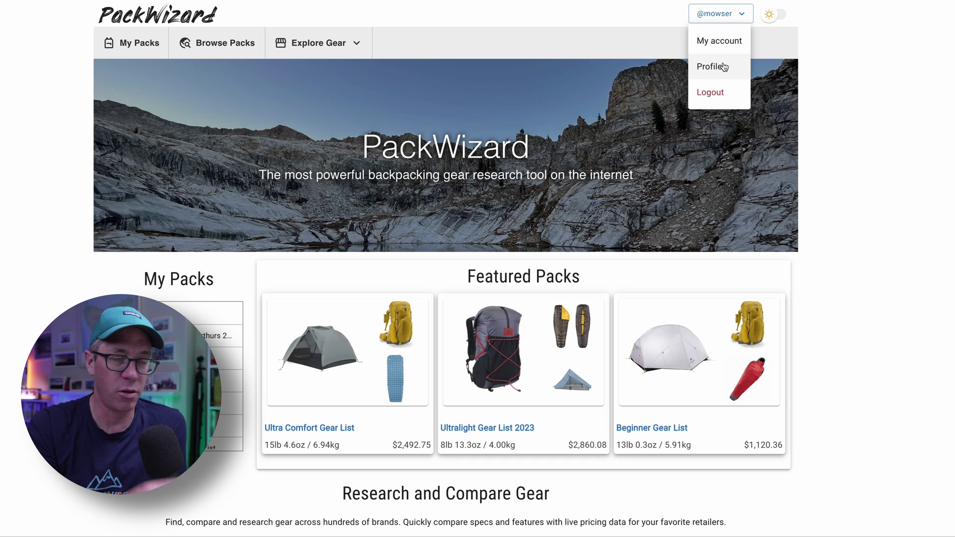
Open the Profile page and scroll to Pack Analytics (71 views, 5 votes) and Pack Settings.
click(722, 67)
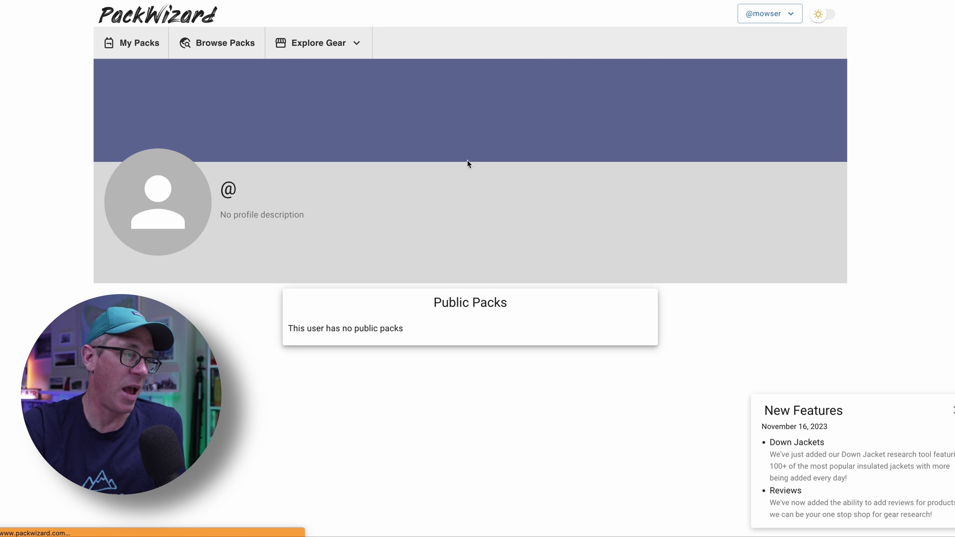
scroll(490, 209, down, 3)
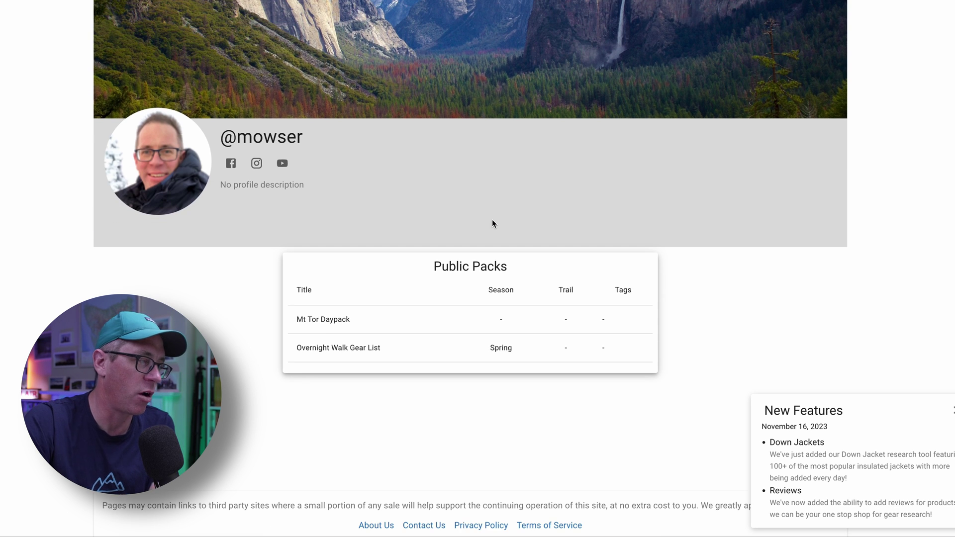
scroll(495, 224, up, 3)
scroll(455, 368, down, 5)
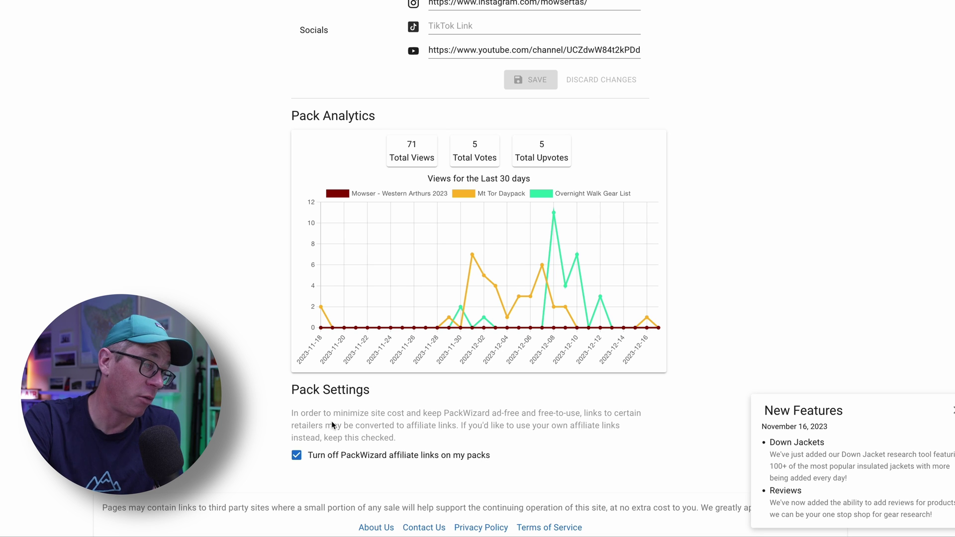
Highlight the affiliate-links explanation, clear the highlight, and head to My Packs from the top navigation.
drag(332, 424, 664, 452)
click(640, 441)
scroll(620, 428, up, 8)
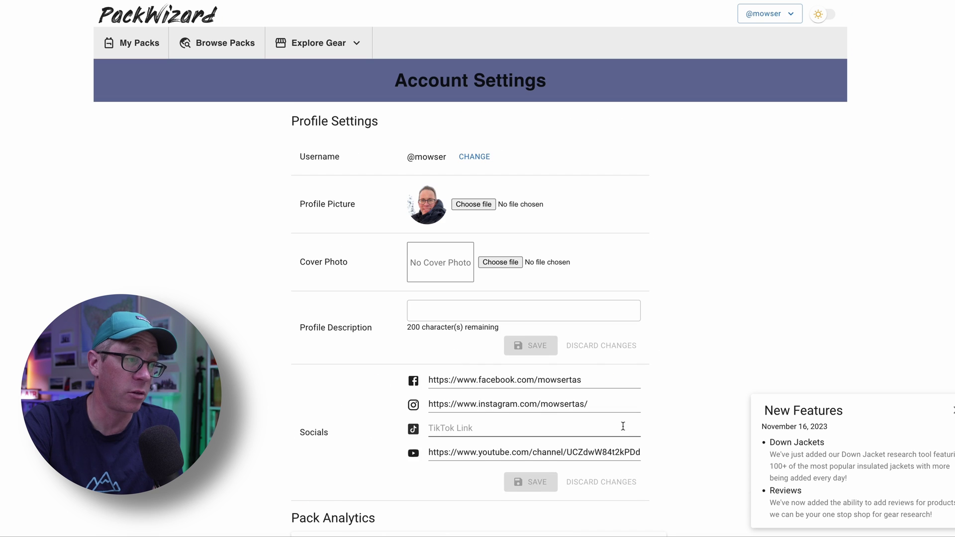
click(146, 44)
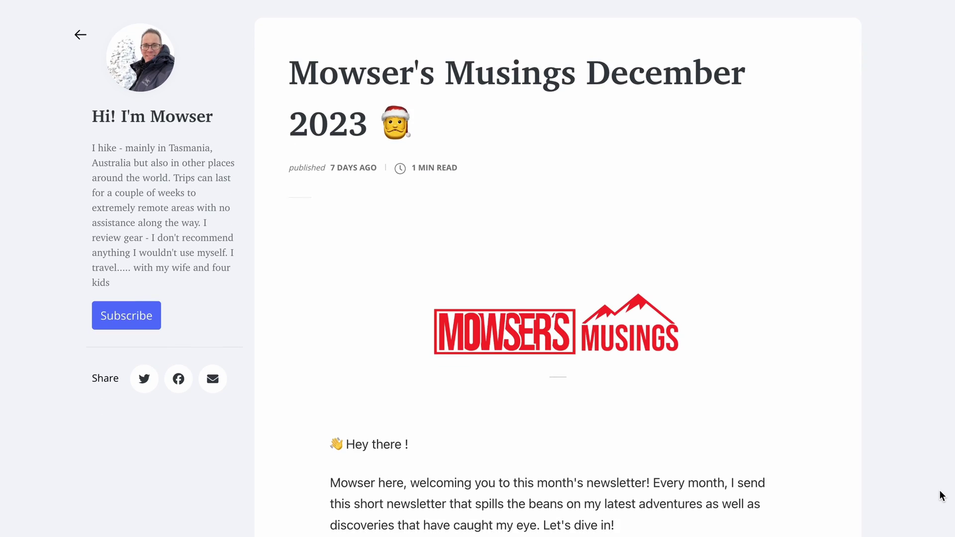
scroll(942, 495, down, 10)
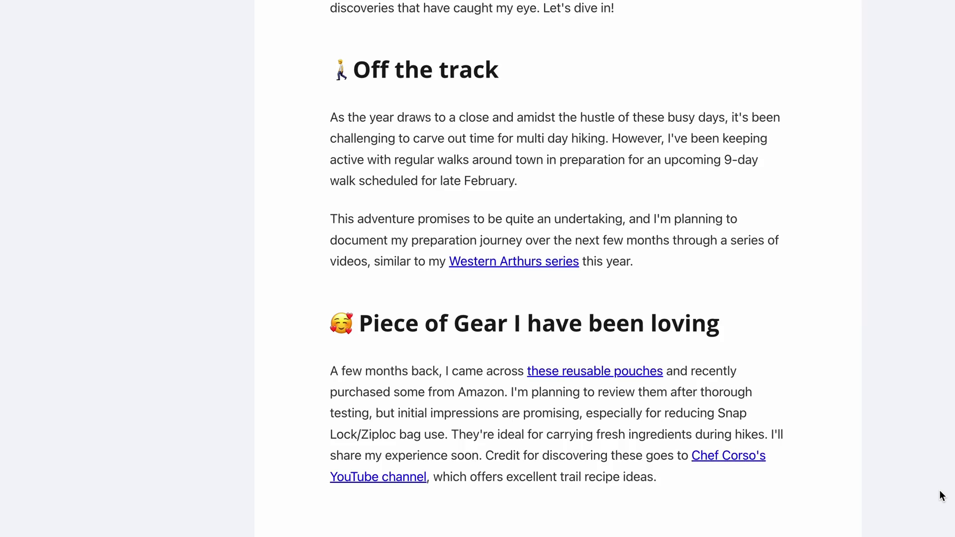
scroll(942, 495, down, 10)
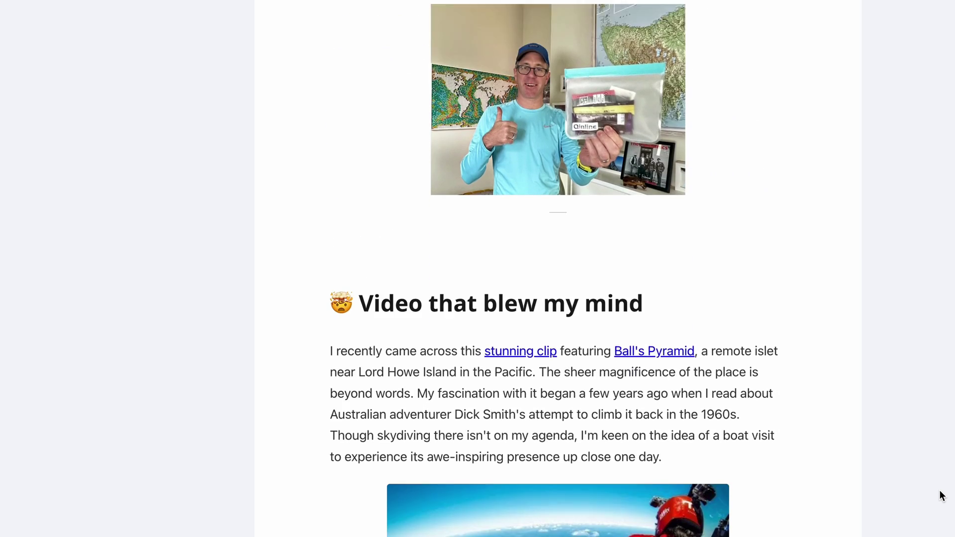